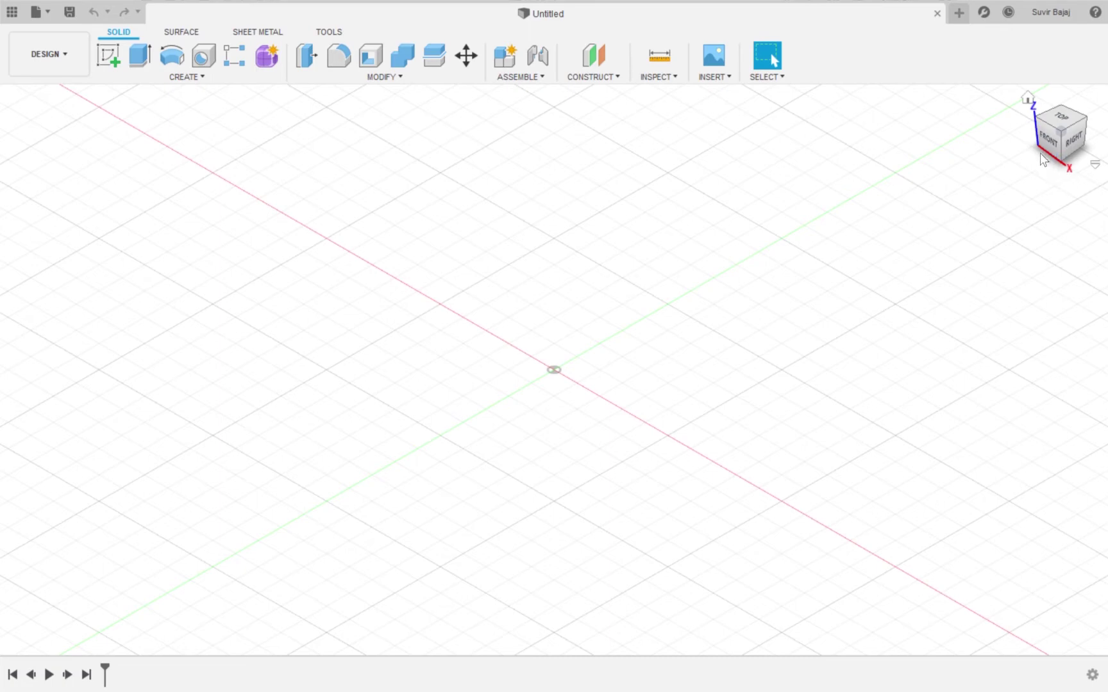
- Start a new sketch on the front (XZ) origin plane
drag(1040, 126, 1049, 192)
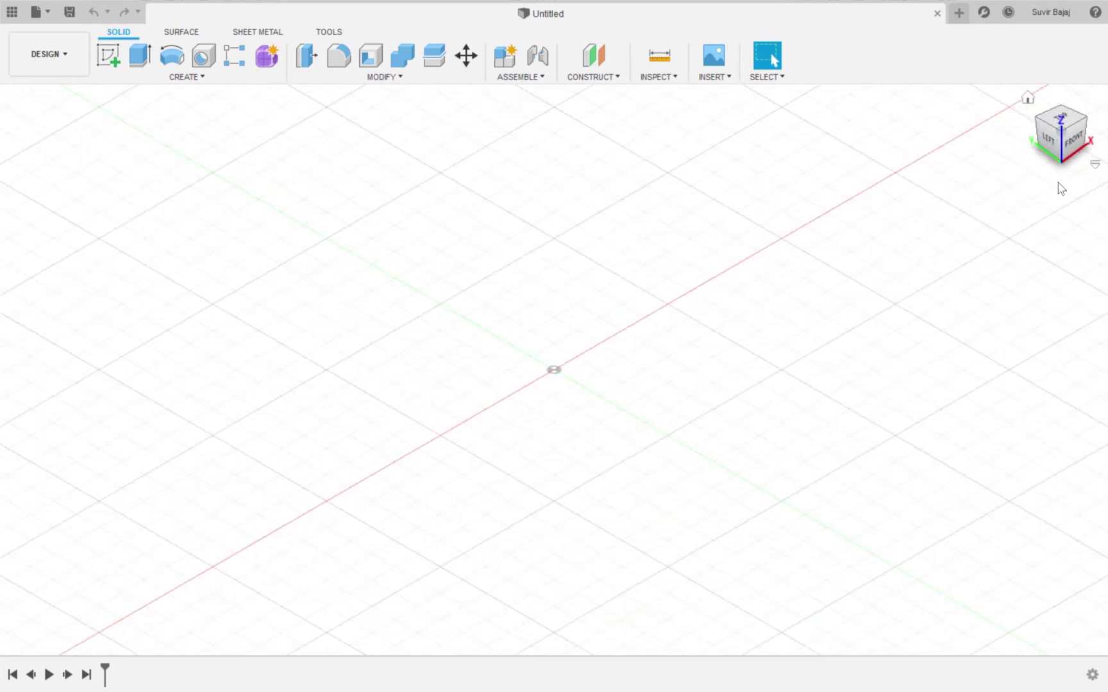
click(1090, 125)
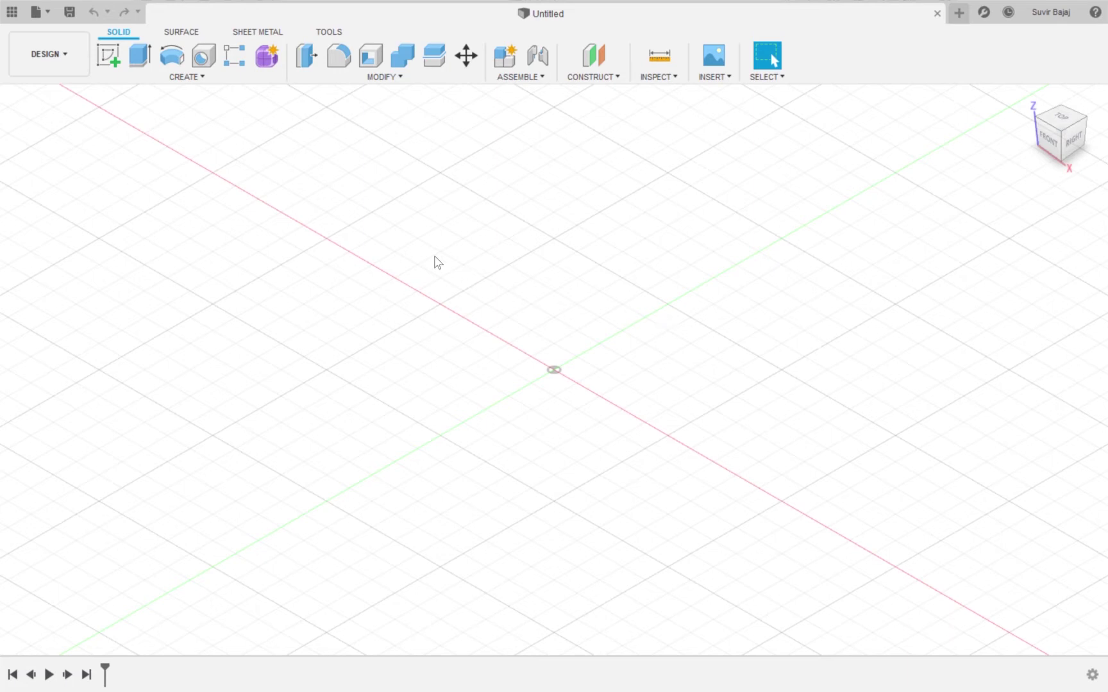
click(110, 62)
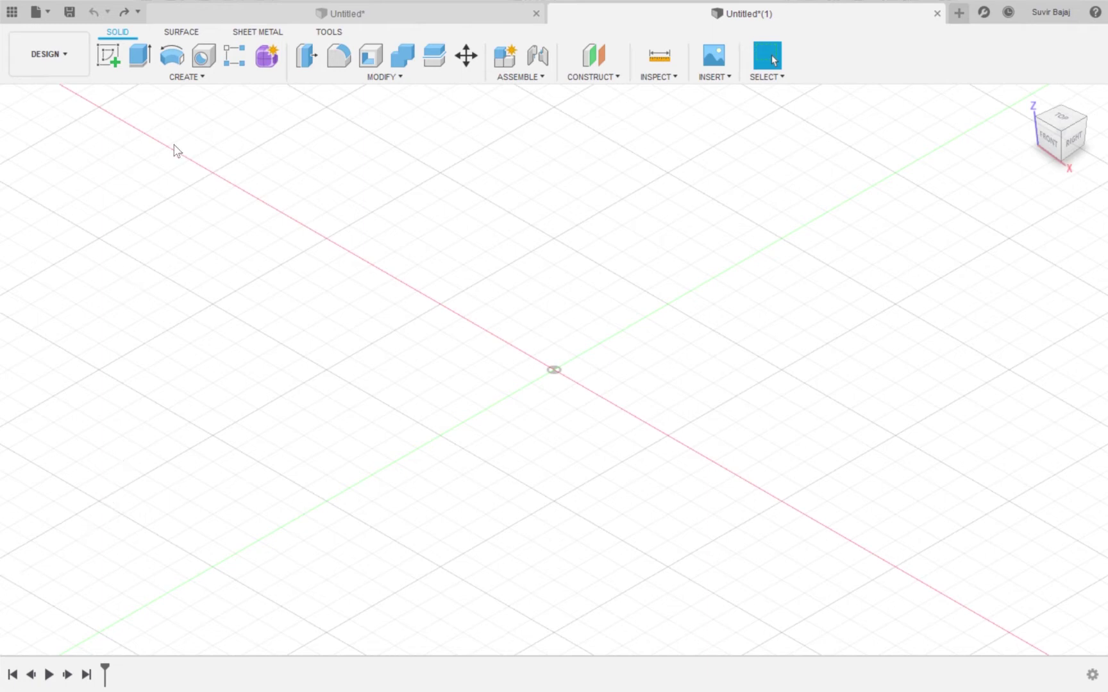
click(109, 55)
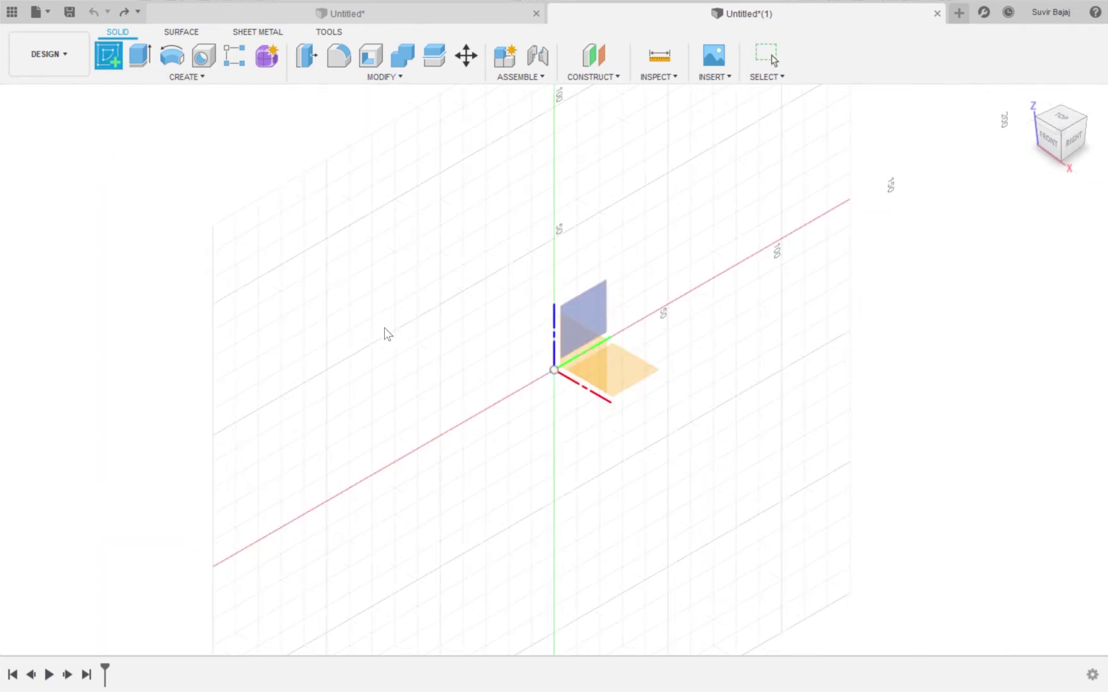
click(578, 370)
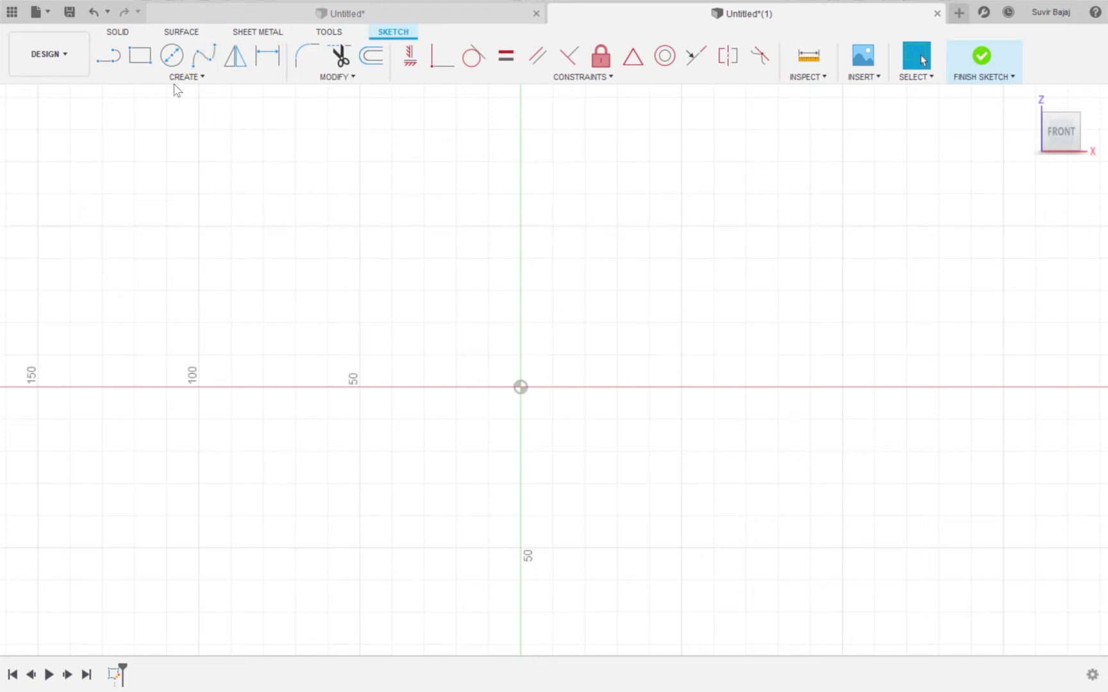
- Draw a 70 by 50 rectangle anchored at the origin, keeping the width at 70.00
click(143, 56)
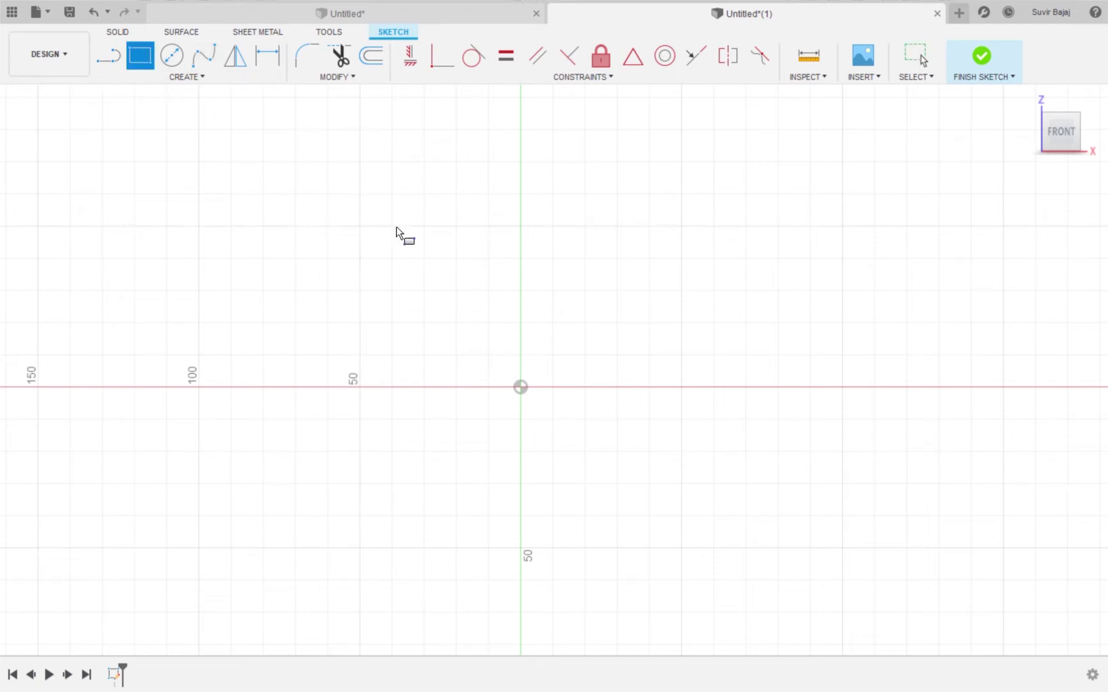
click(520, 387)
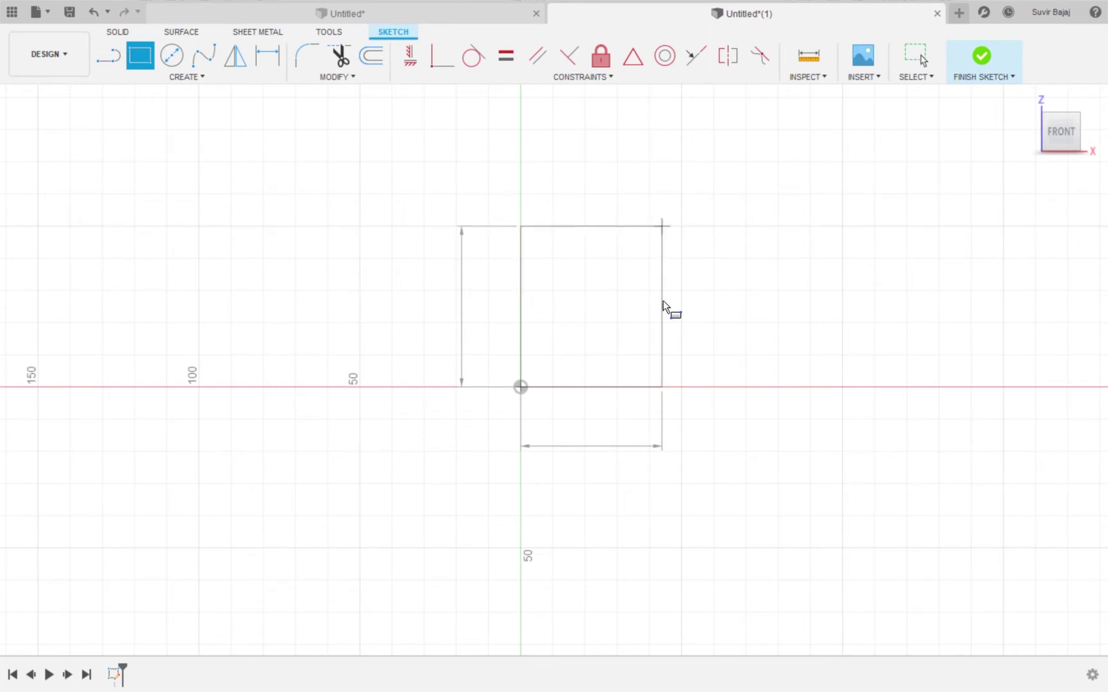
key(Tab)
text(70)
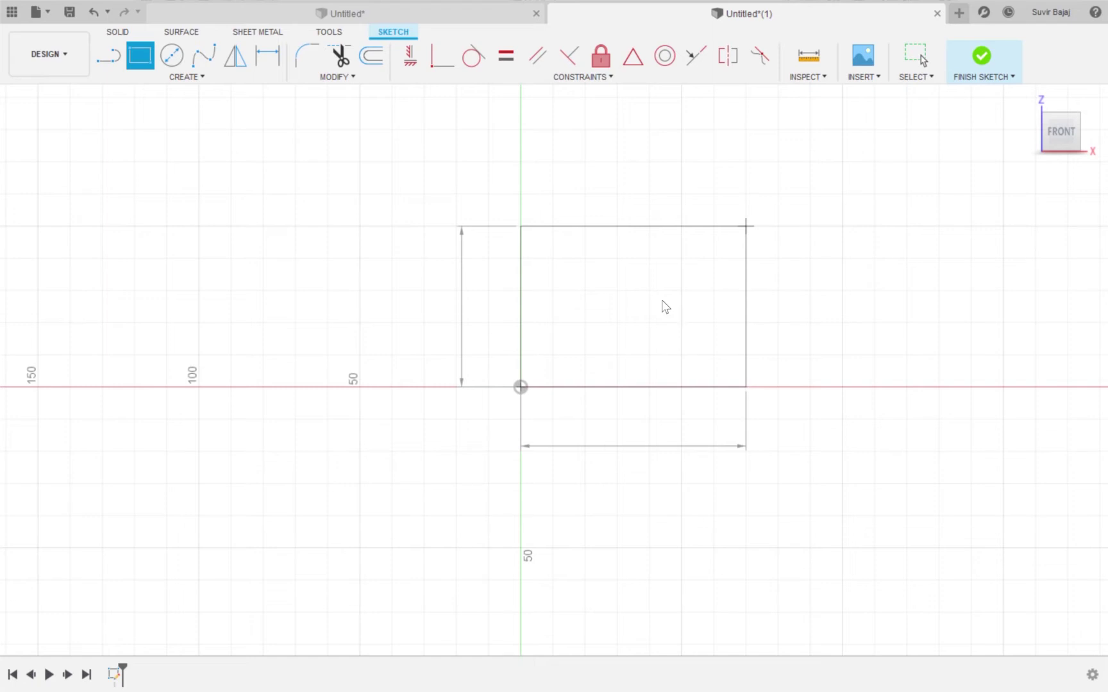
key(Return)
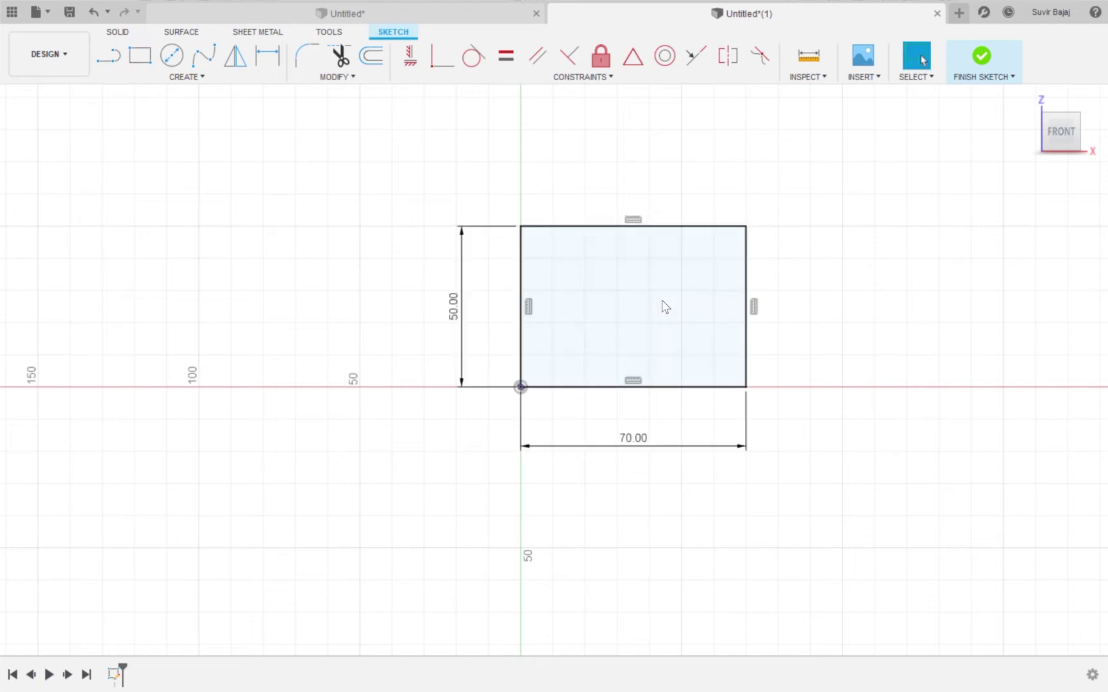
double_click(646, 444)
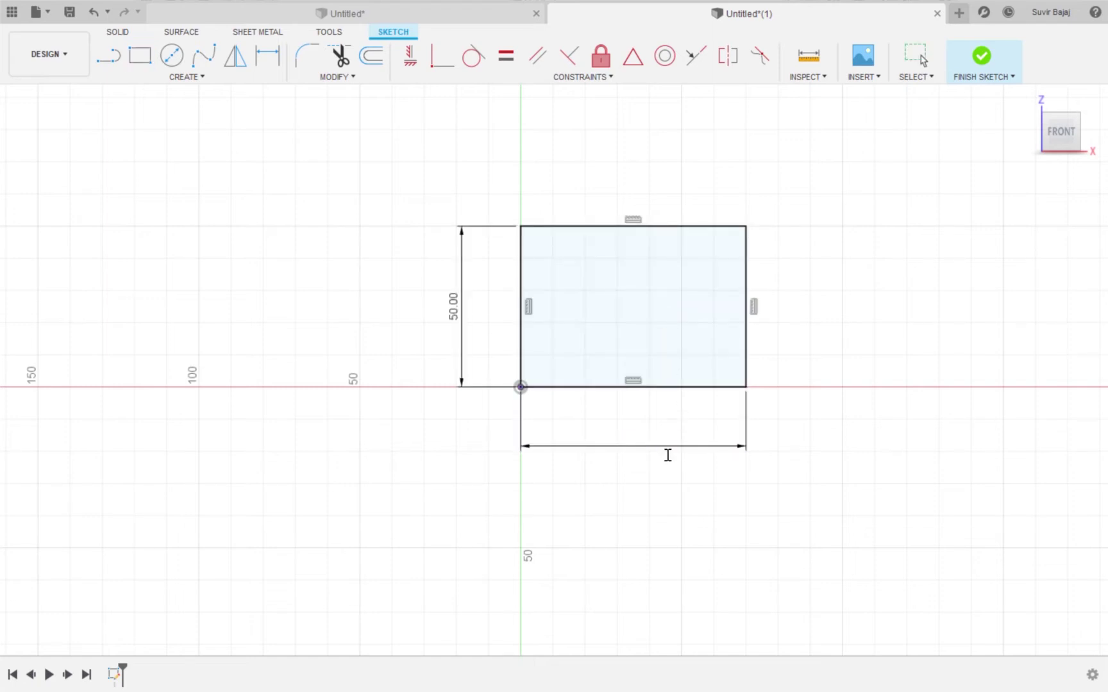
key(Return)
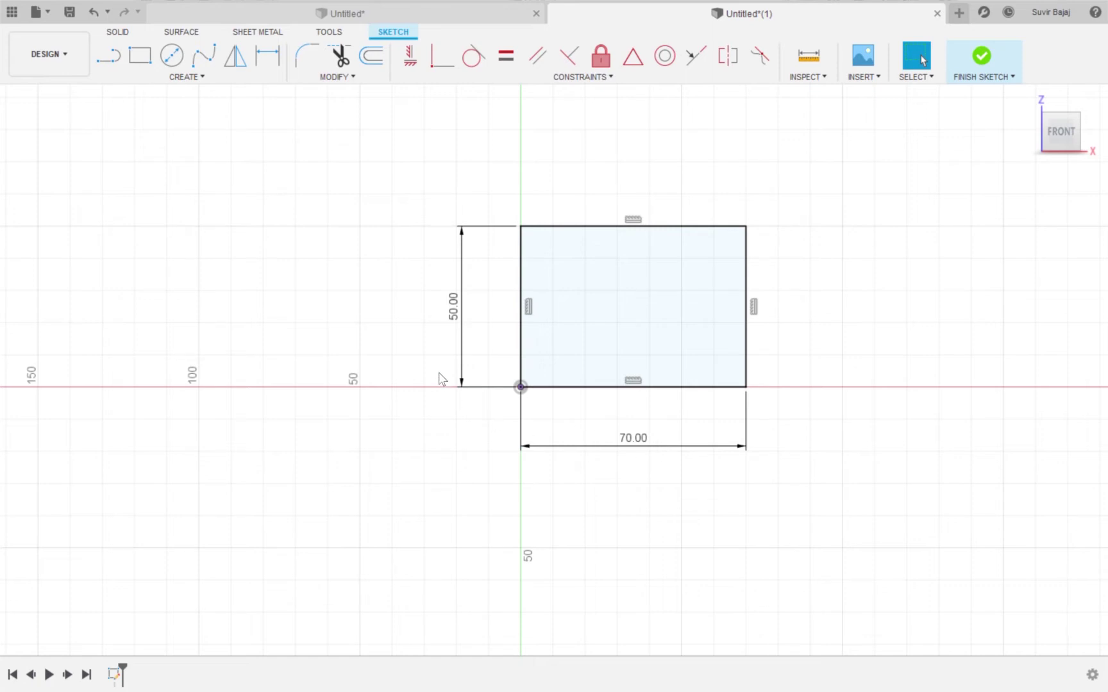
click(109, 57)
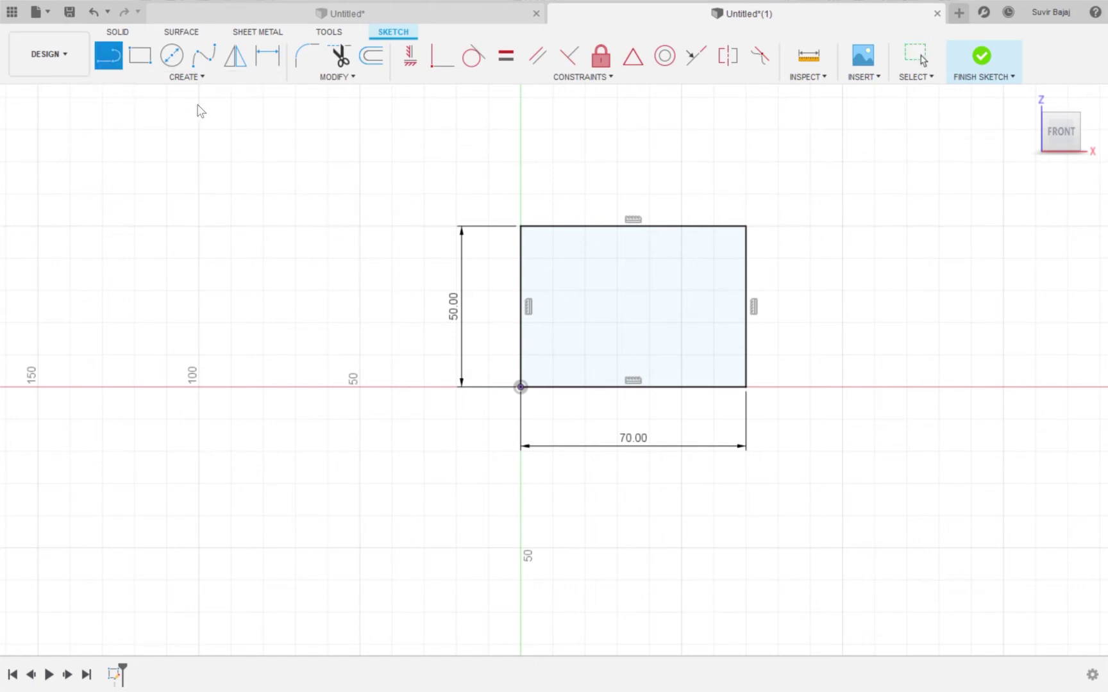
- Draw a 15-long vertical from the top edge midpoint and a slope down to the top-left corner
click(635, 229)
text(15)
key(Return)
key(Escape)
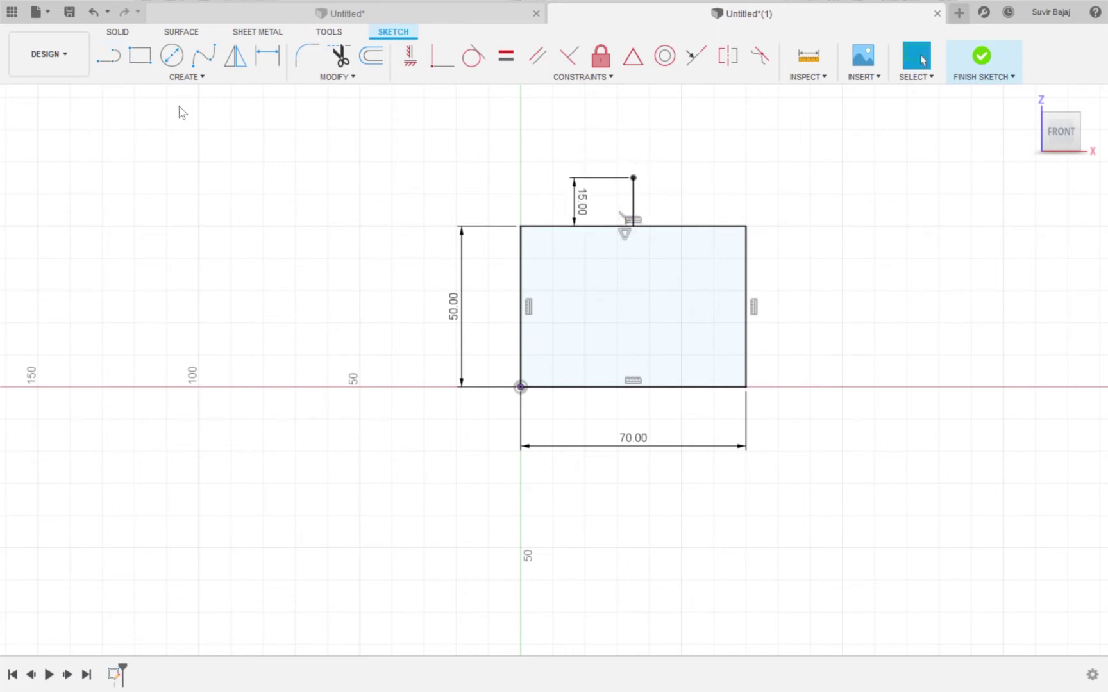
click(109, 57)
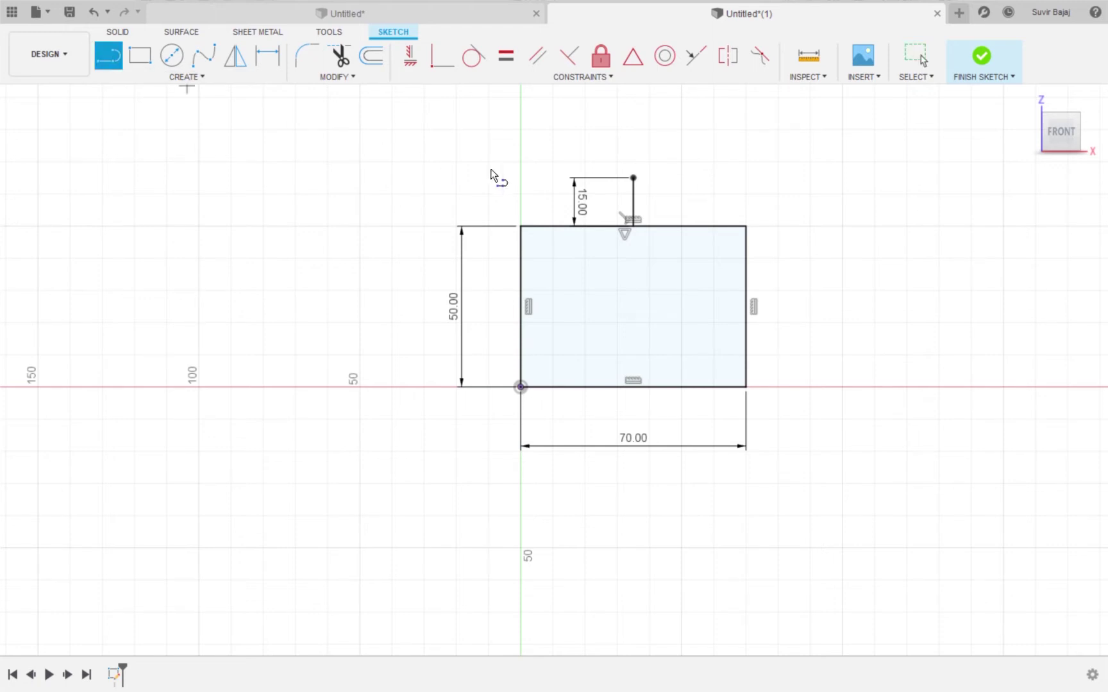
click(633, 178)
click(520, 226)
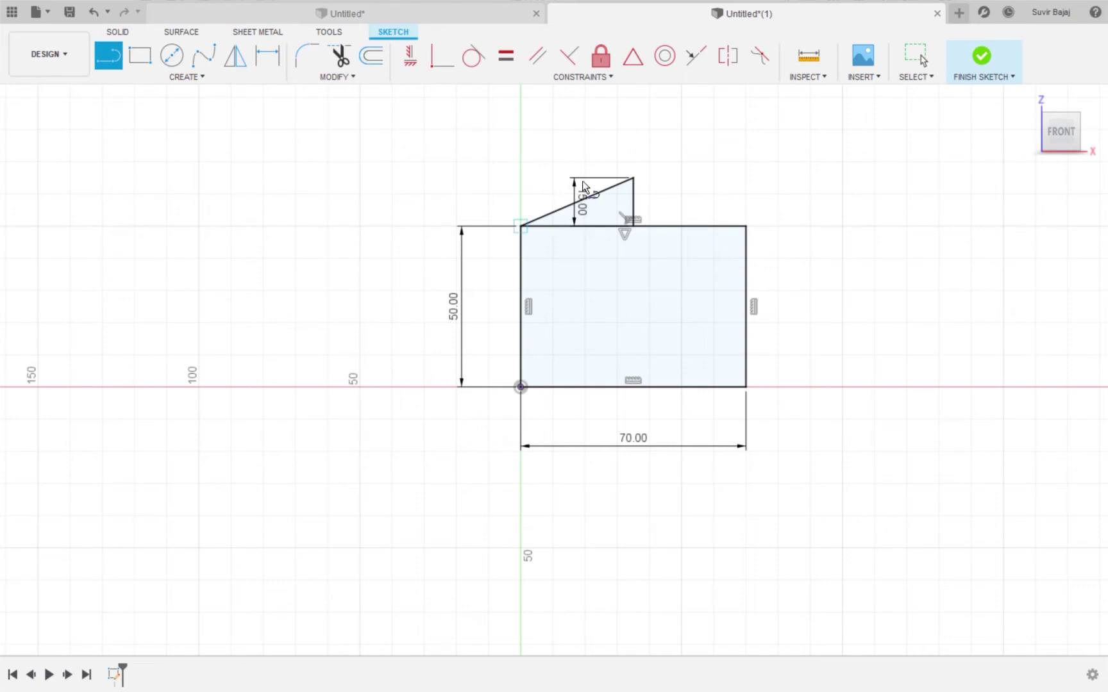
- Add a 5-long vertical extension above the peak, undoing a misplaced 55 roof line
click(634, 178)
click(634, 161)
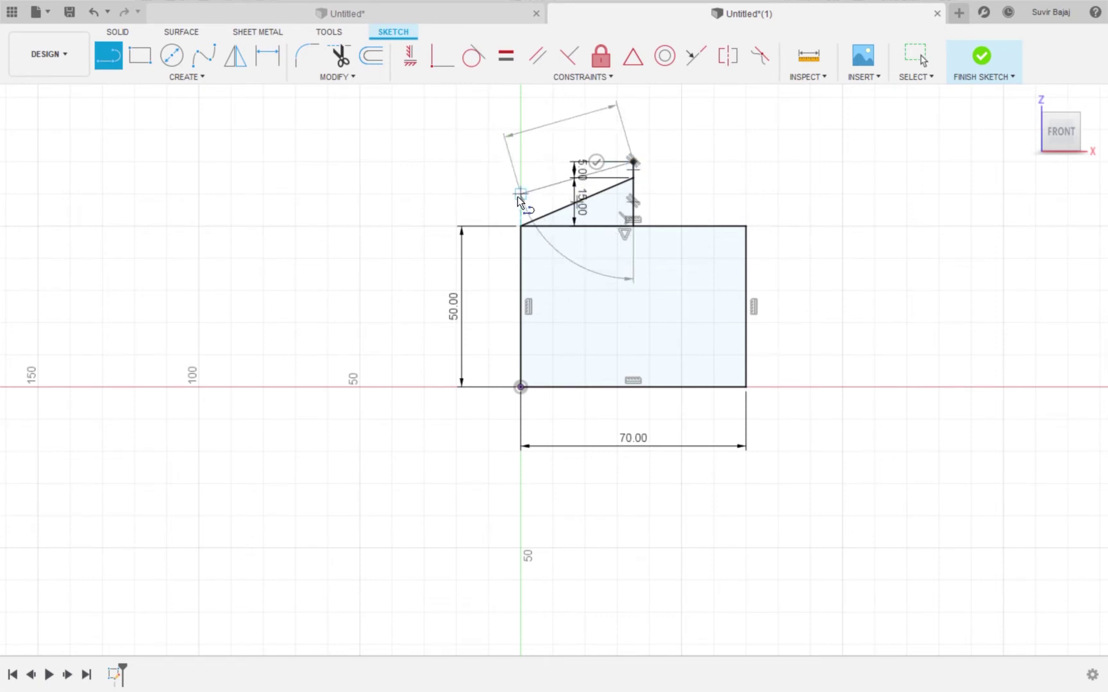
click(498, 230)
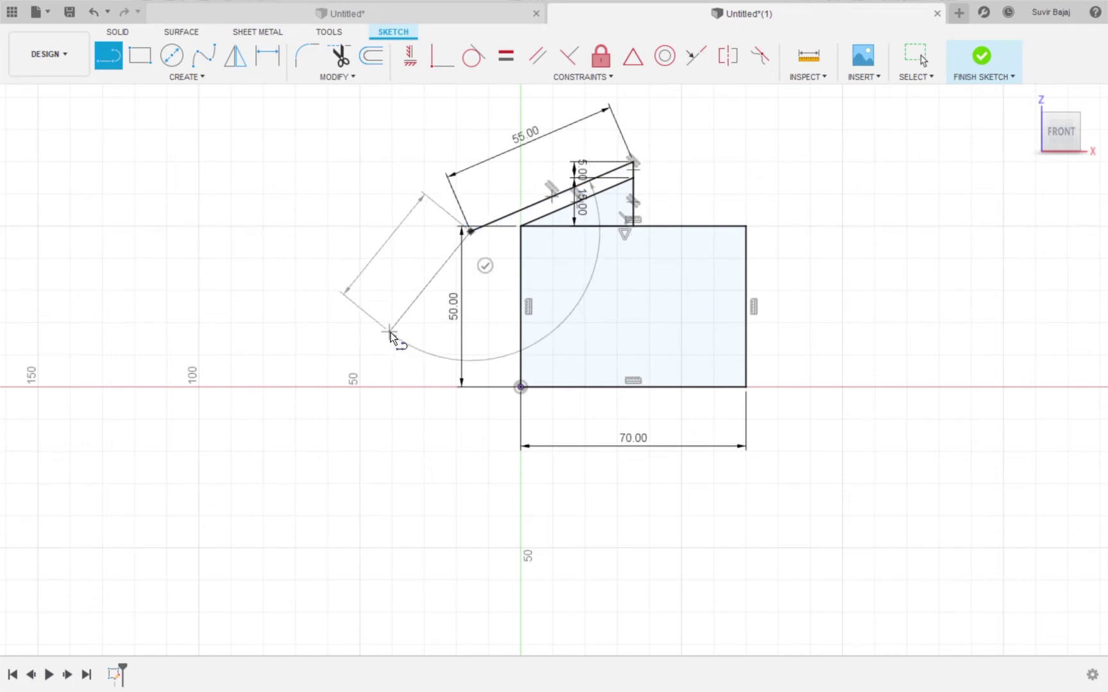
key(Escape)
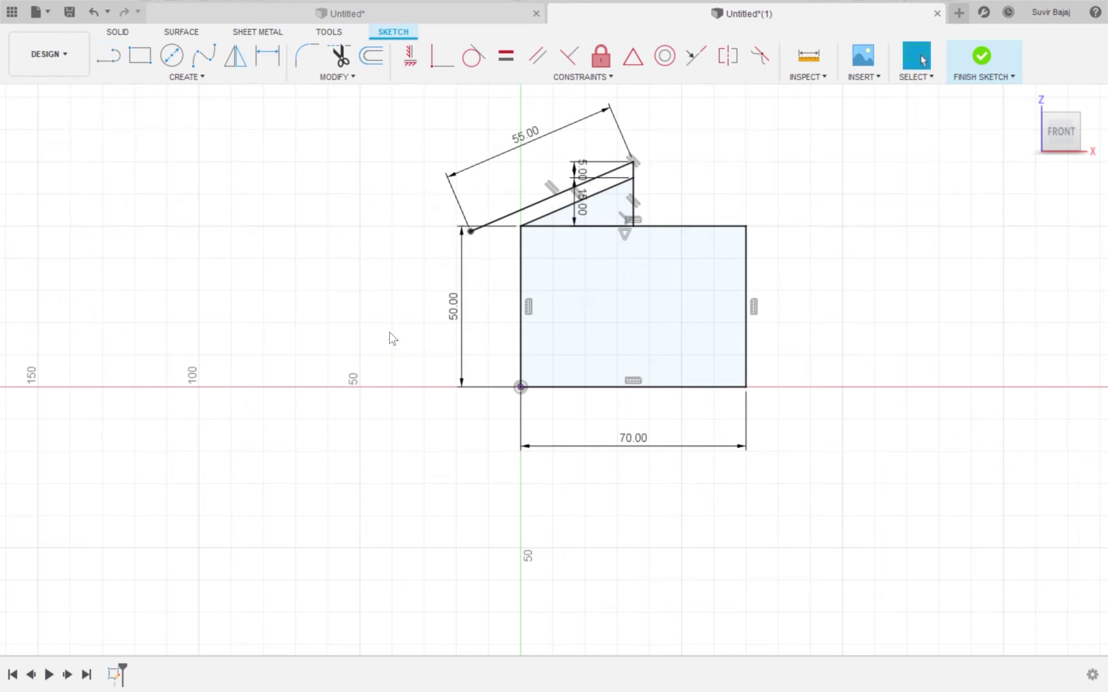
key(ctrl+z)
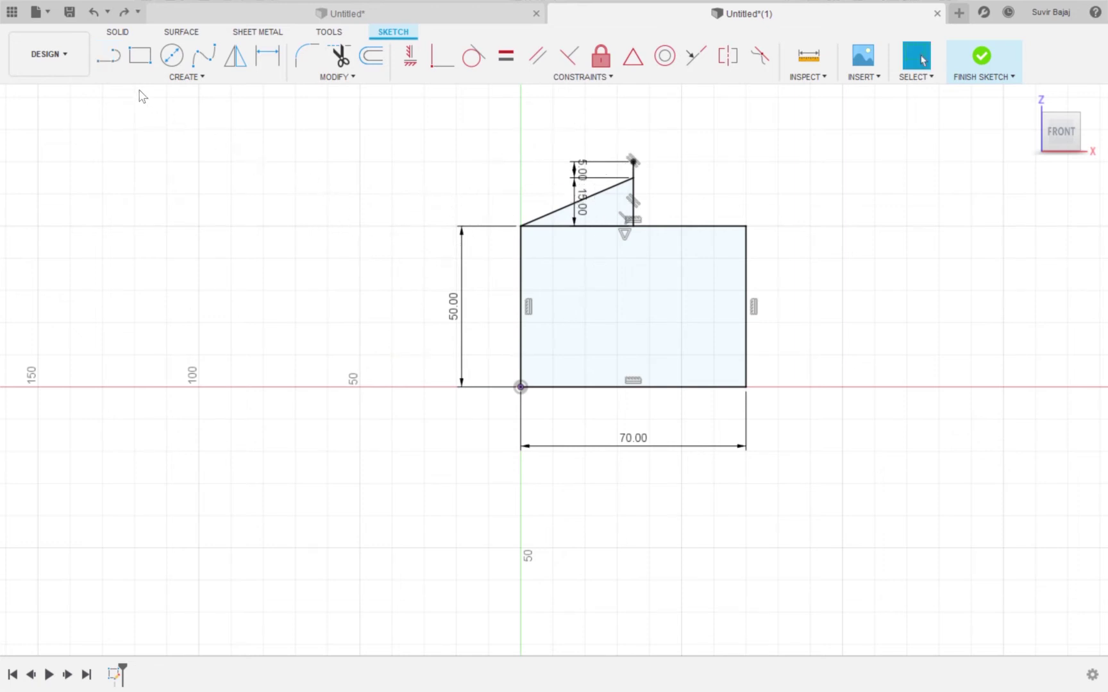
- Draw the 55-long roof line from the raised point, parallel to the sloped edge
click(109, 58)
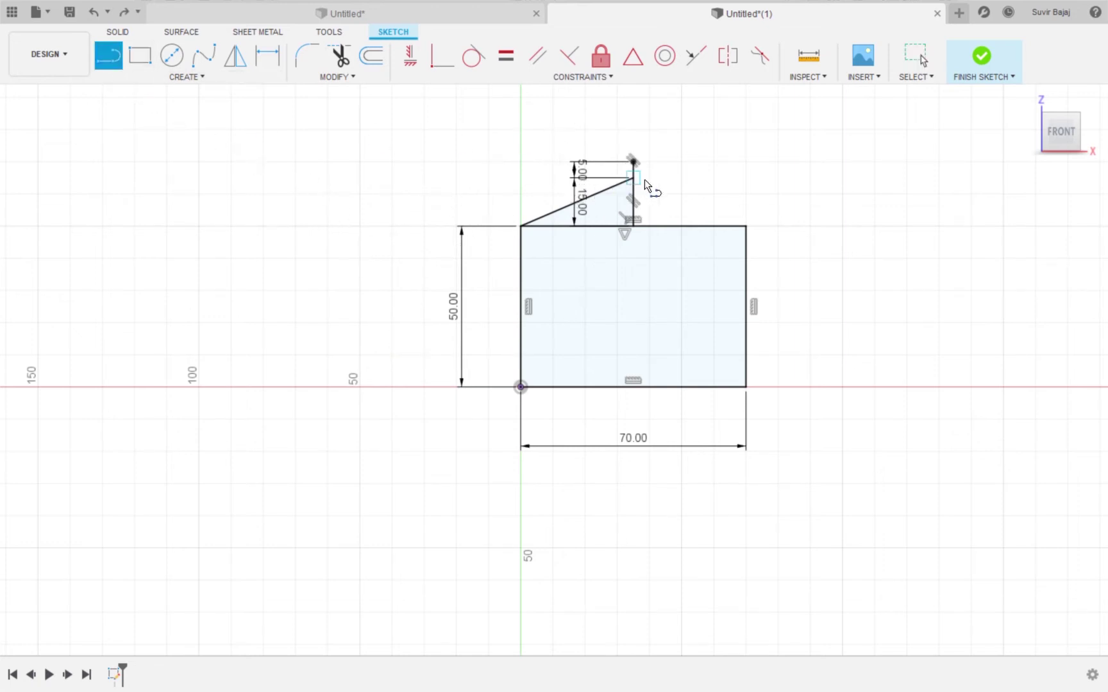
click(633, 162)
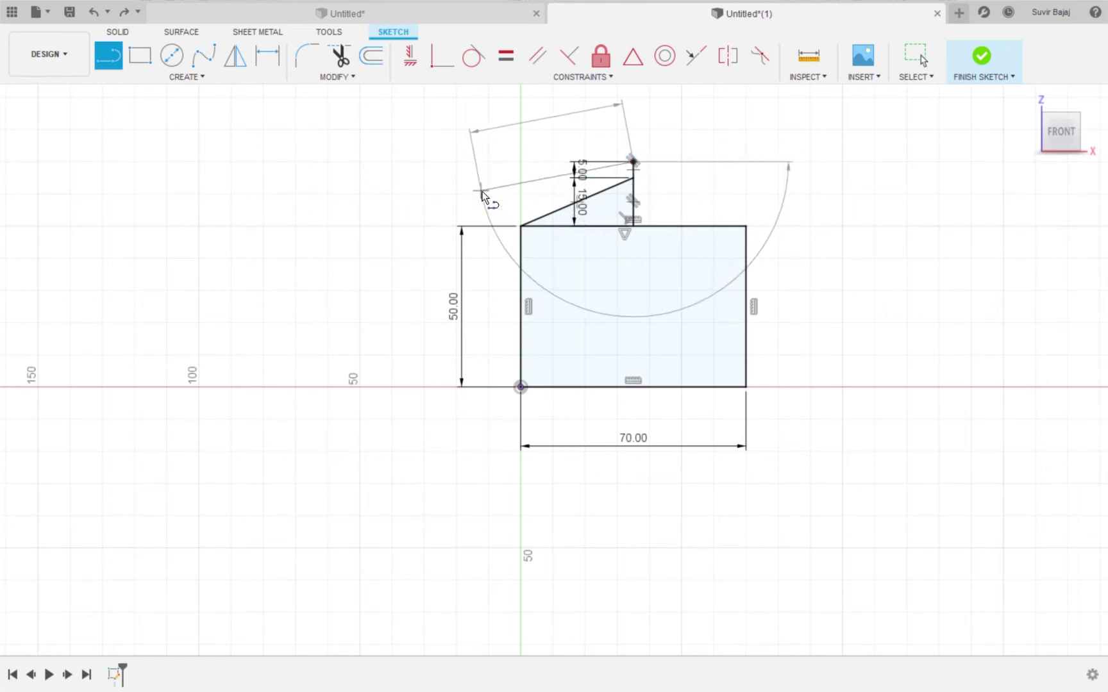
key(Return)
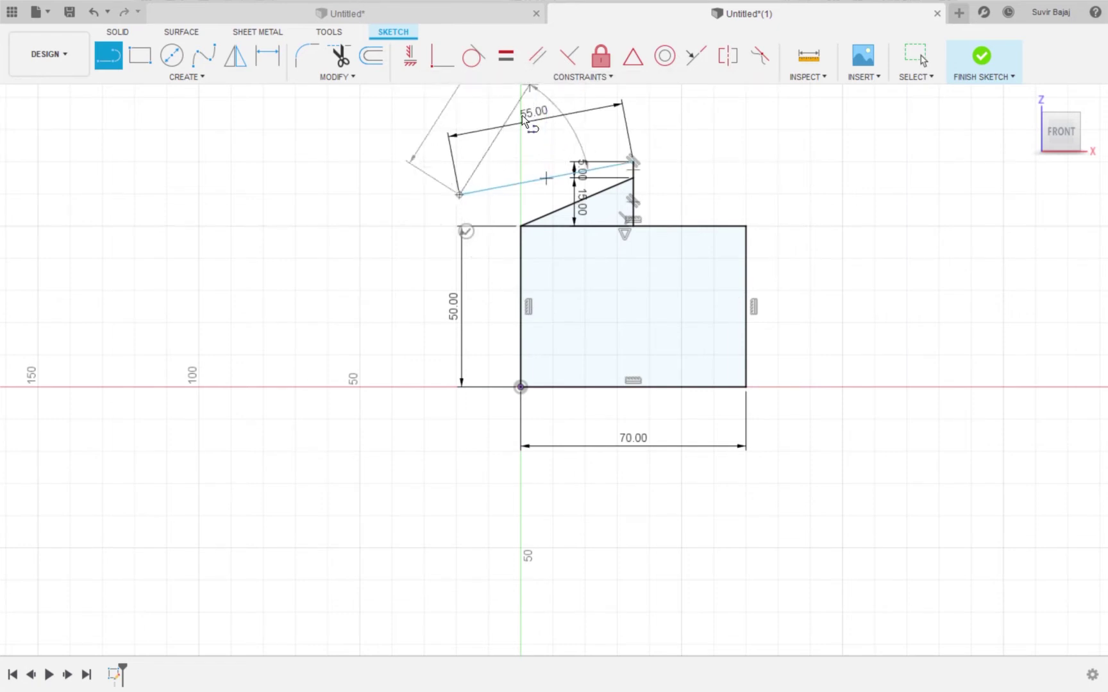
key(Escape)
click(537, 55)
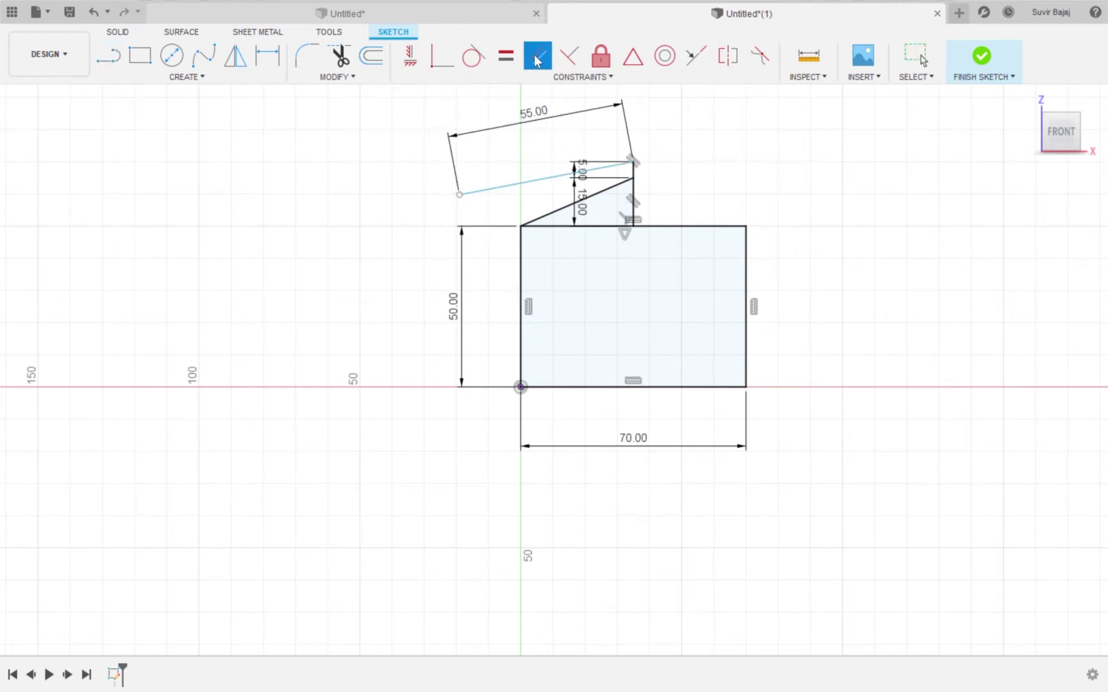
click(550, 178)
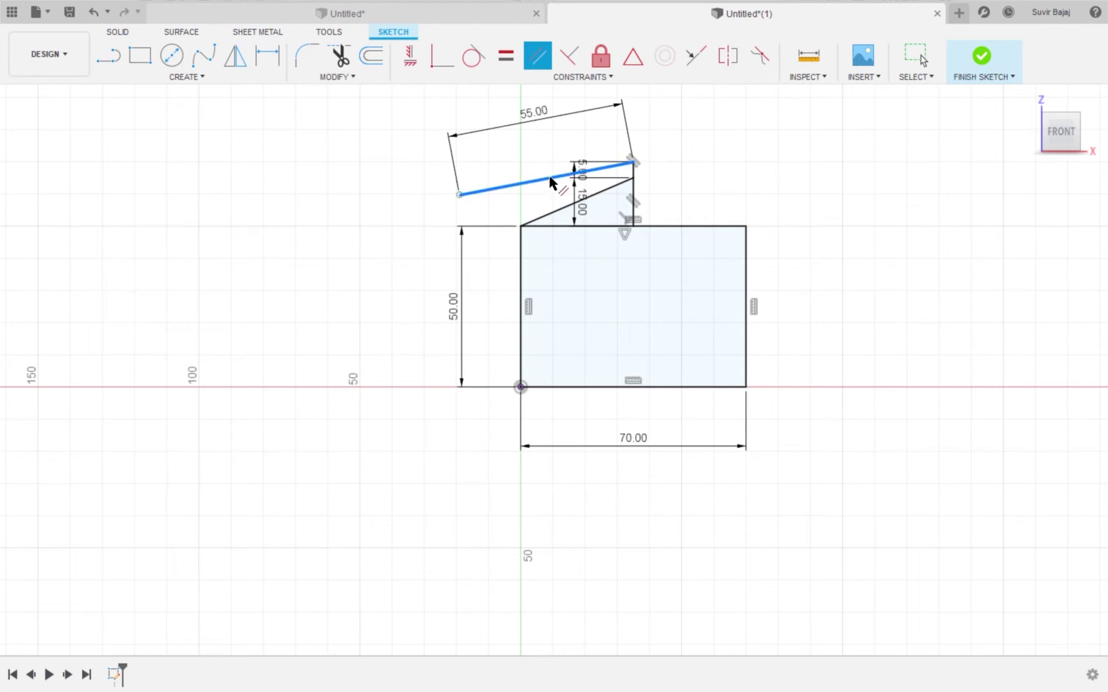
click(564, 217)
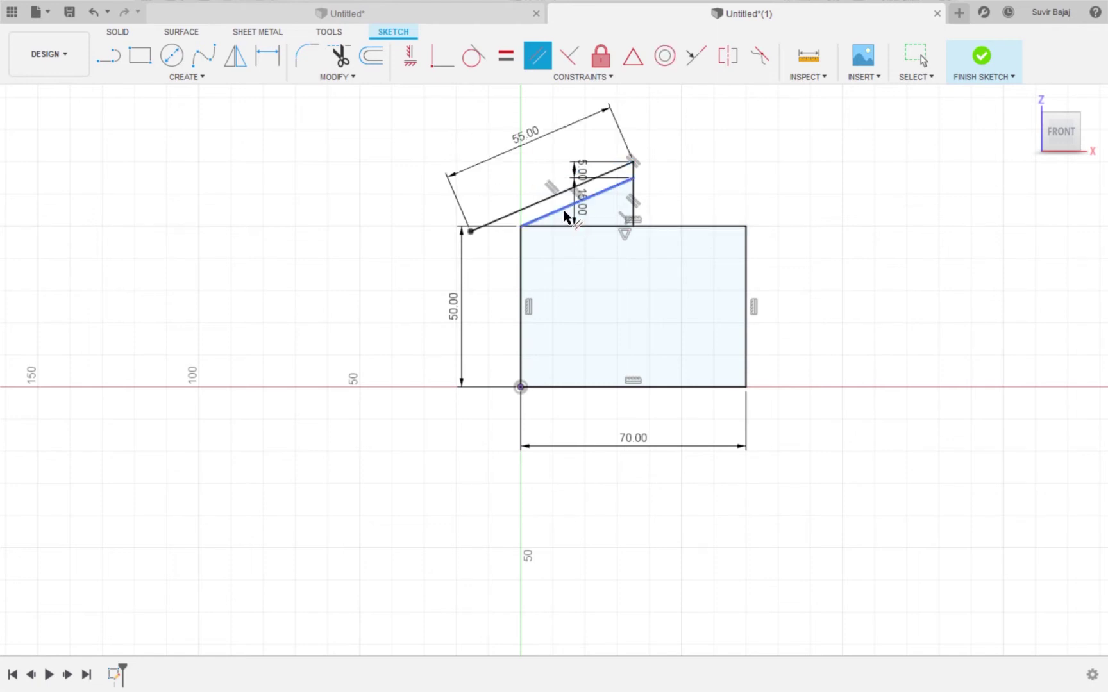
- Draw a line from the top-left corner extending down-left beyond the wall
click(113, 60)
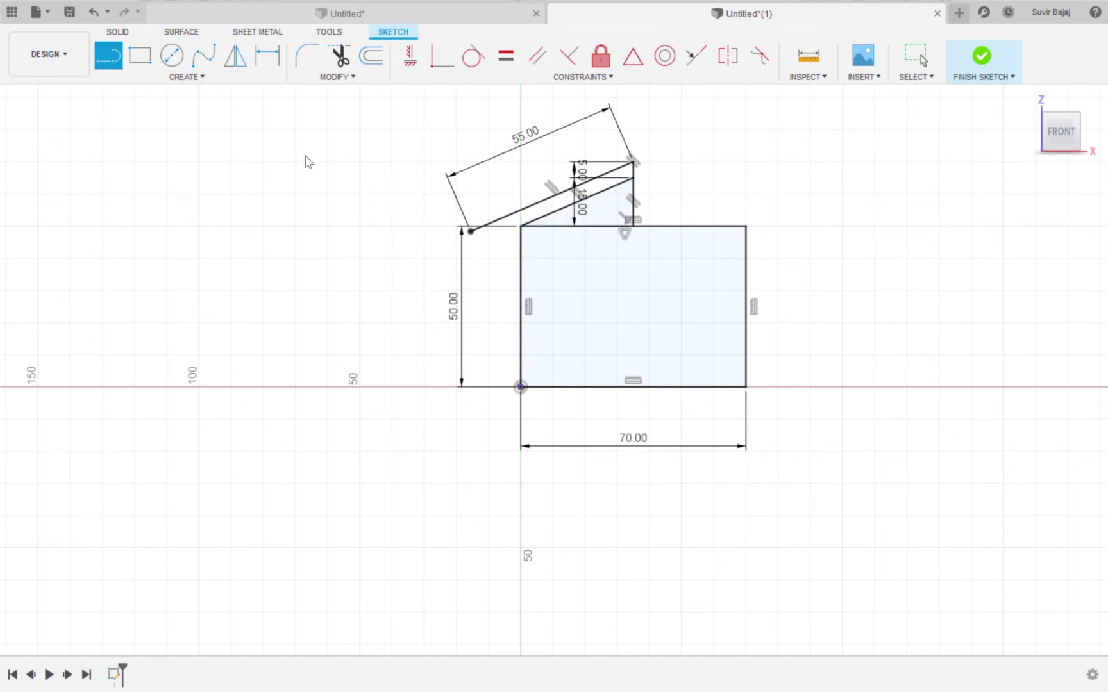
click(520, 226)
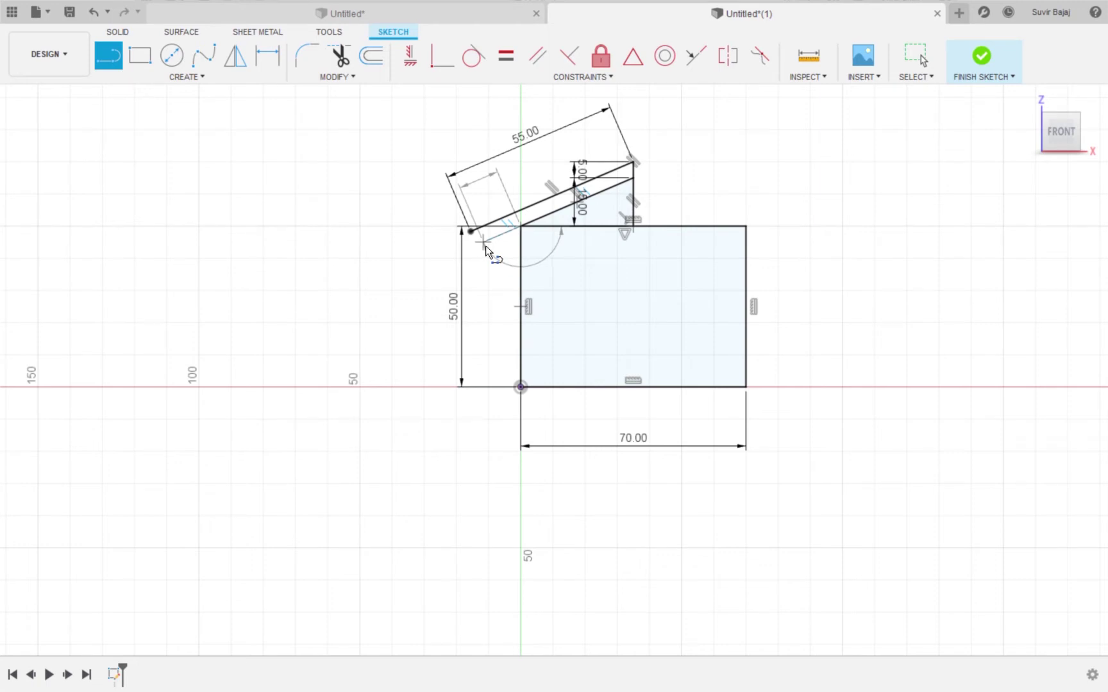
click(420, 278)
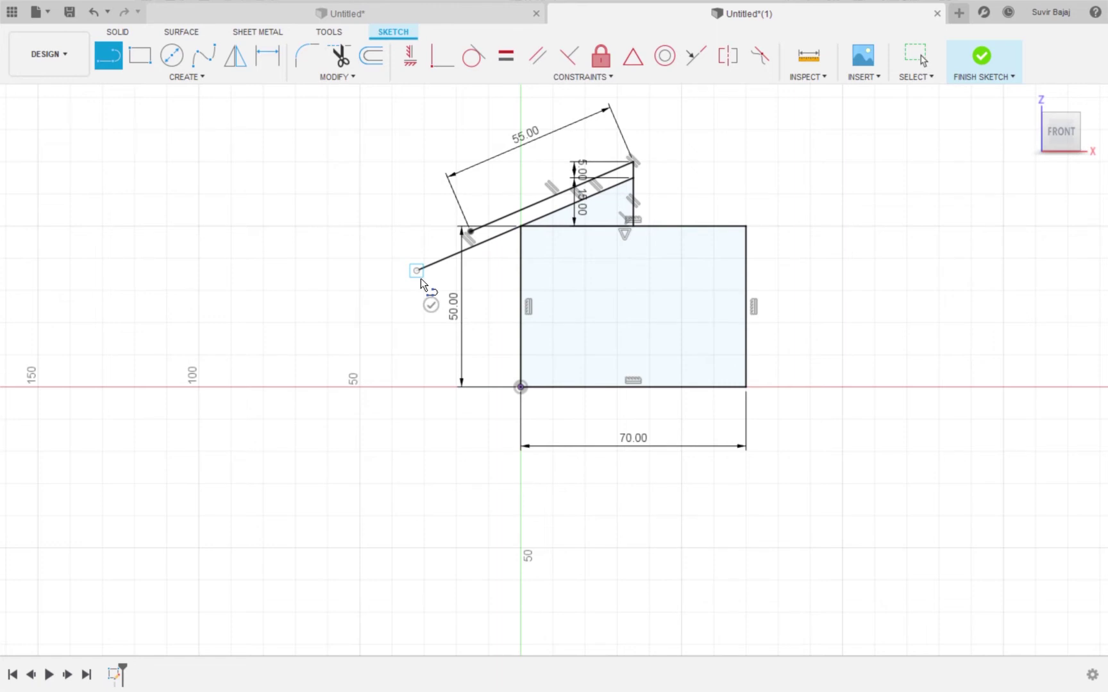
drag(420, 277, 376, 254)
key(Escape)
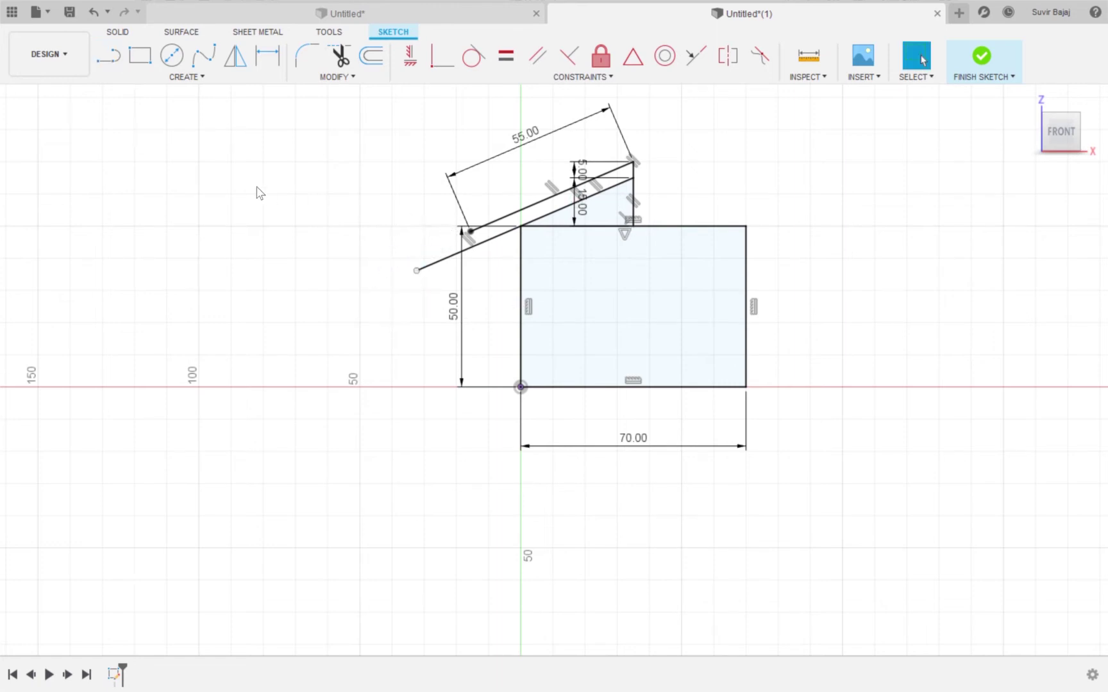
- Draw a short horizontal eave line from the roof line's lower end
click(118, 65)
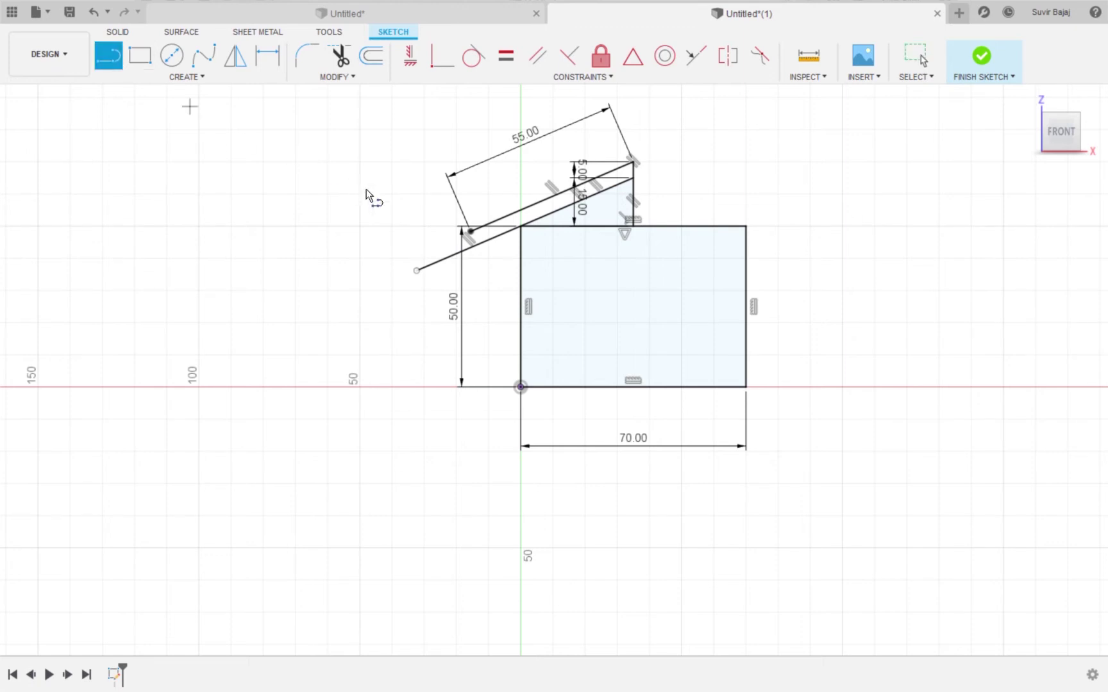
click(471, 232)
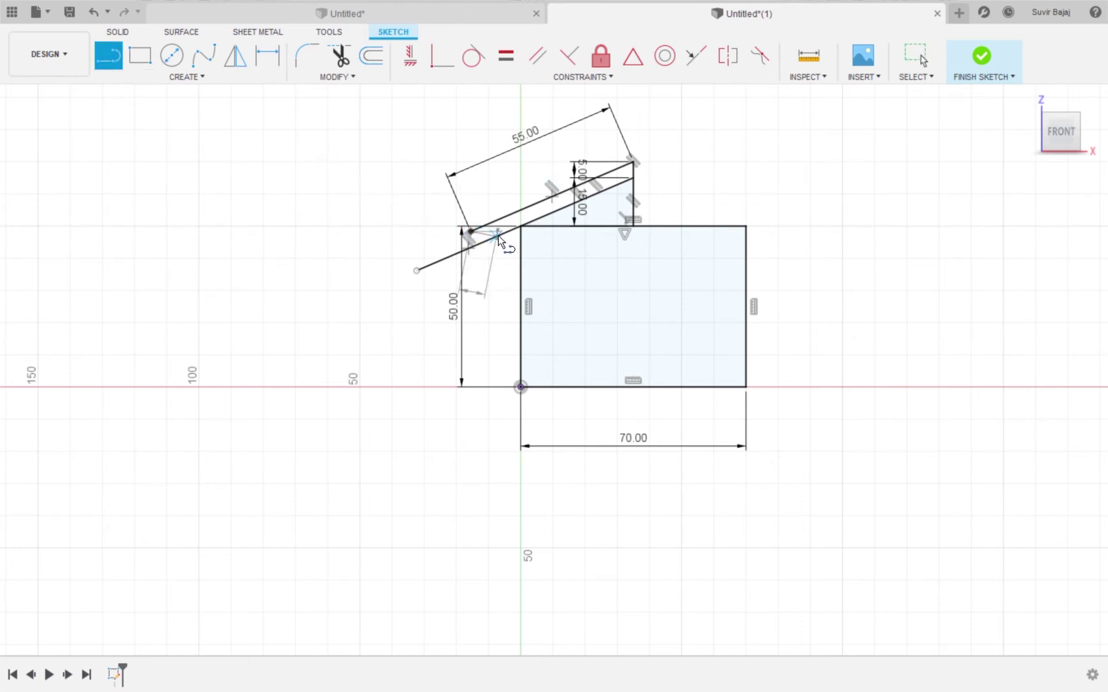
click(513, 235)
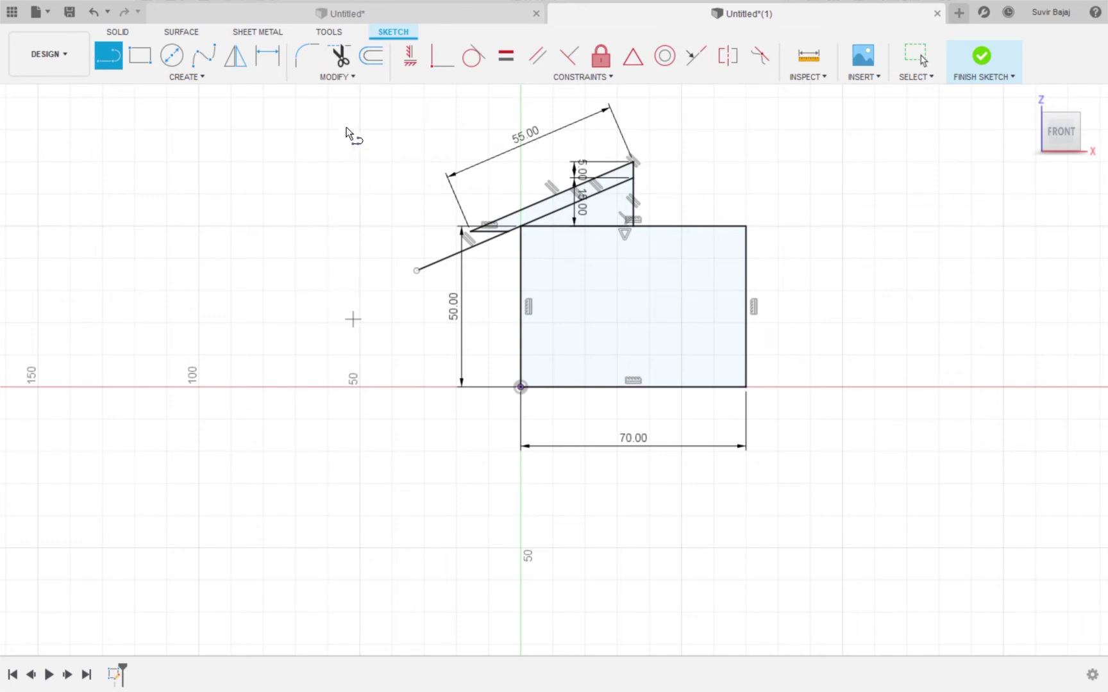
- Trim away the slanted line segment left of the wall
click(340, 61)
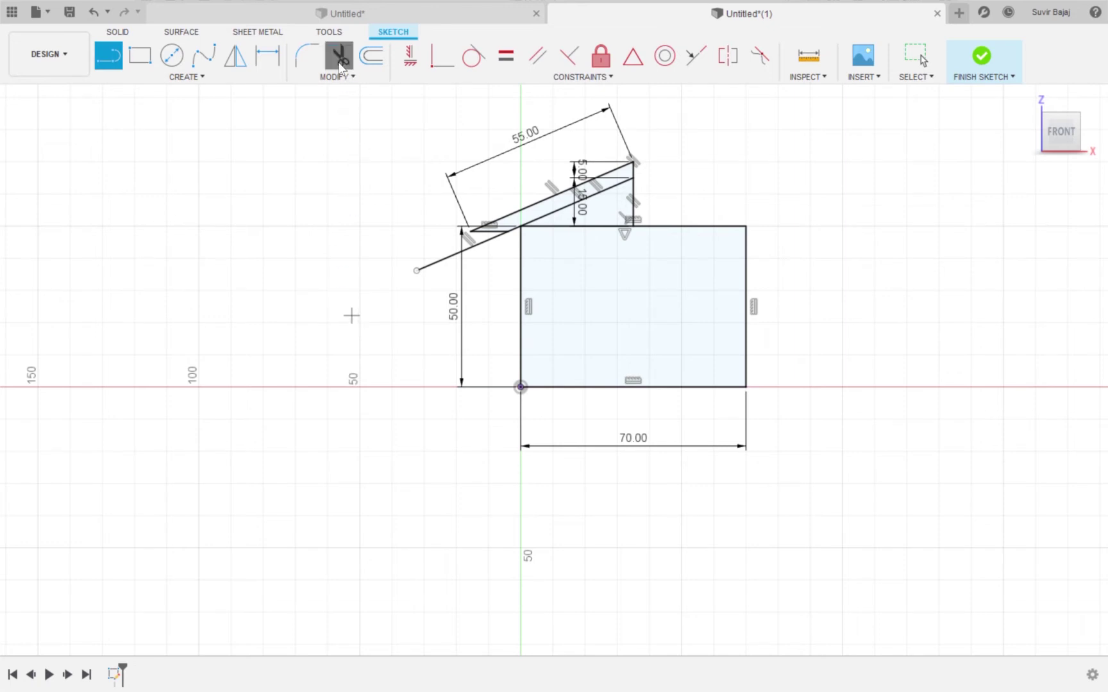
click(473, 251)
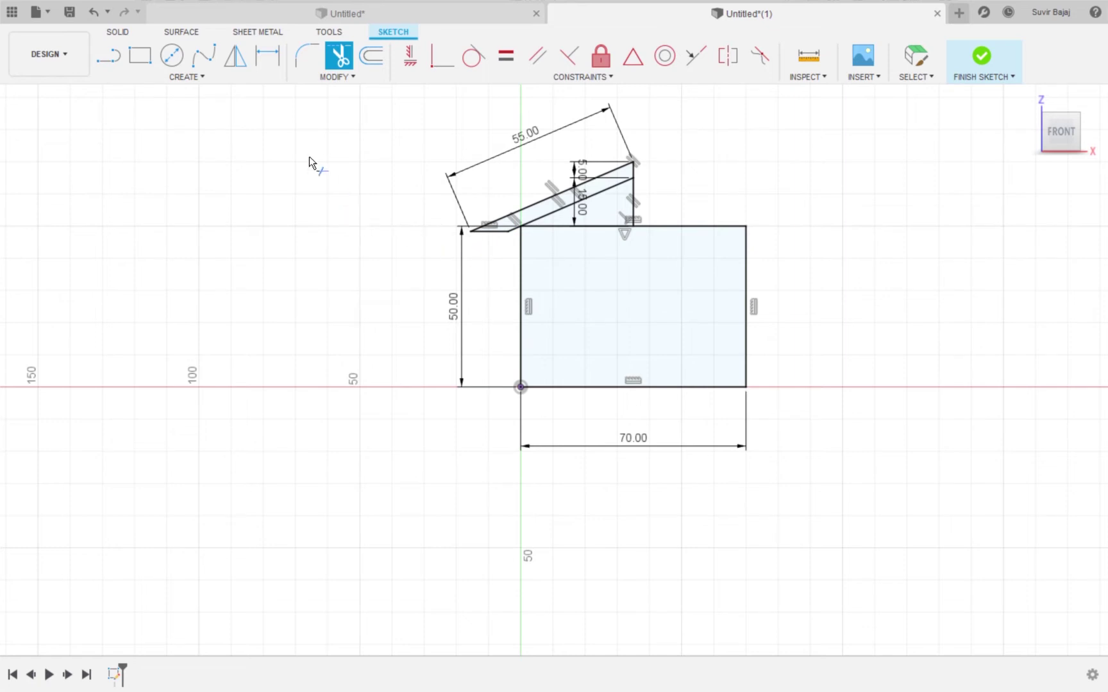
click(235, 56)
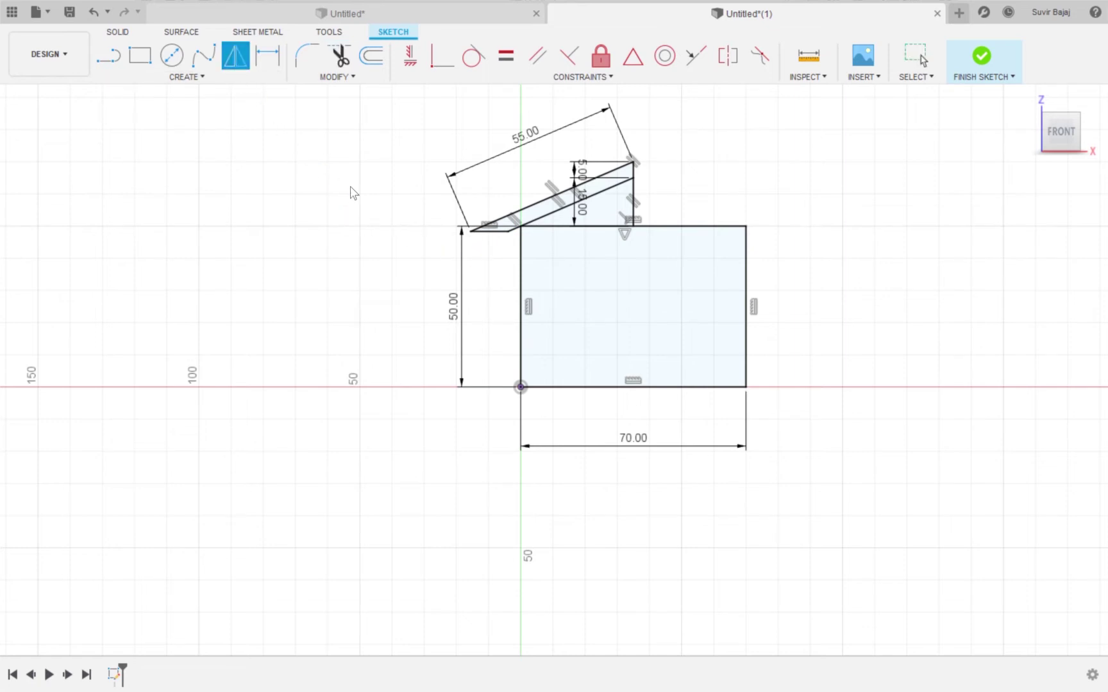
- Mirror the upper roof, eave and lower roof lines about the vertical ridge line
click(545, 204)
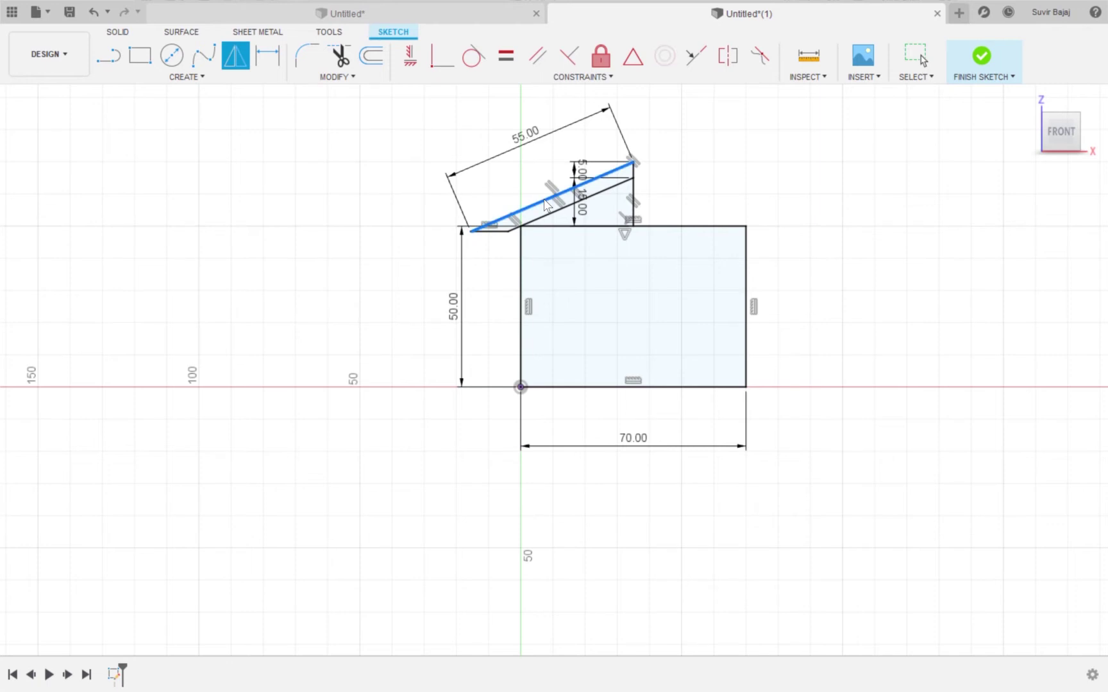
click(493, 231)
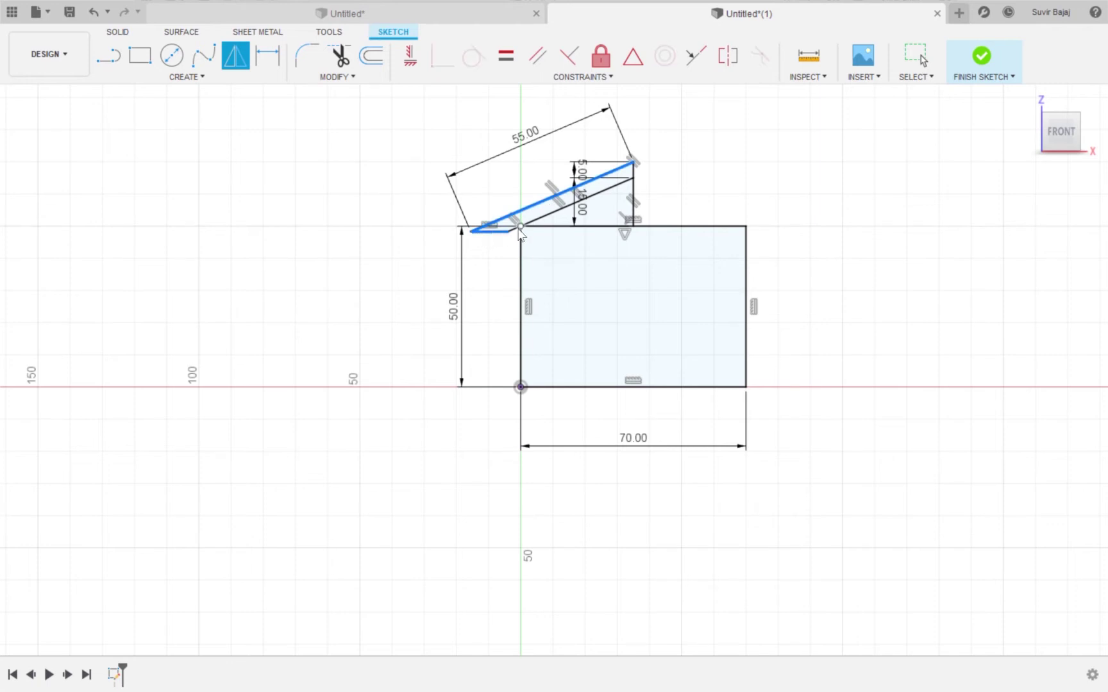
scroll(519, 233, up, 2)
scroll(519, 234, up, 2)
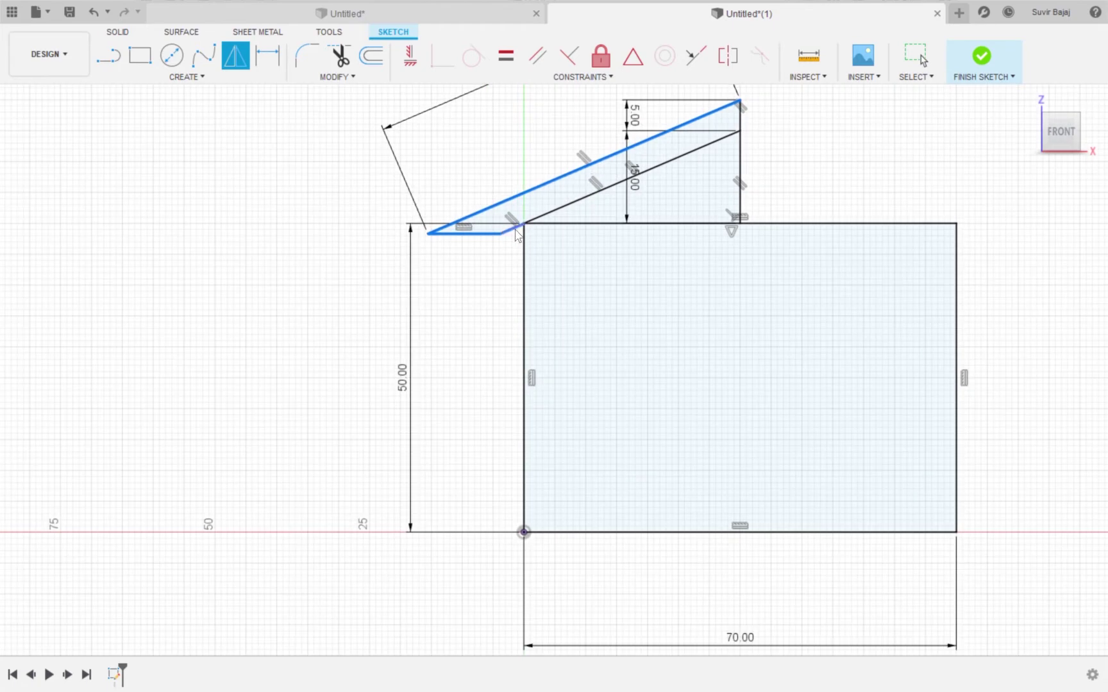
click(610, 188)
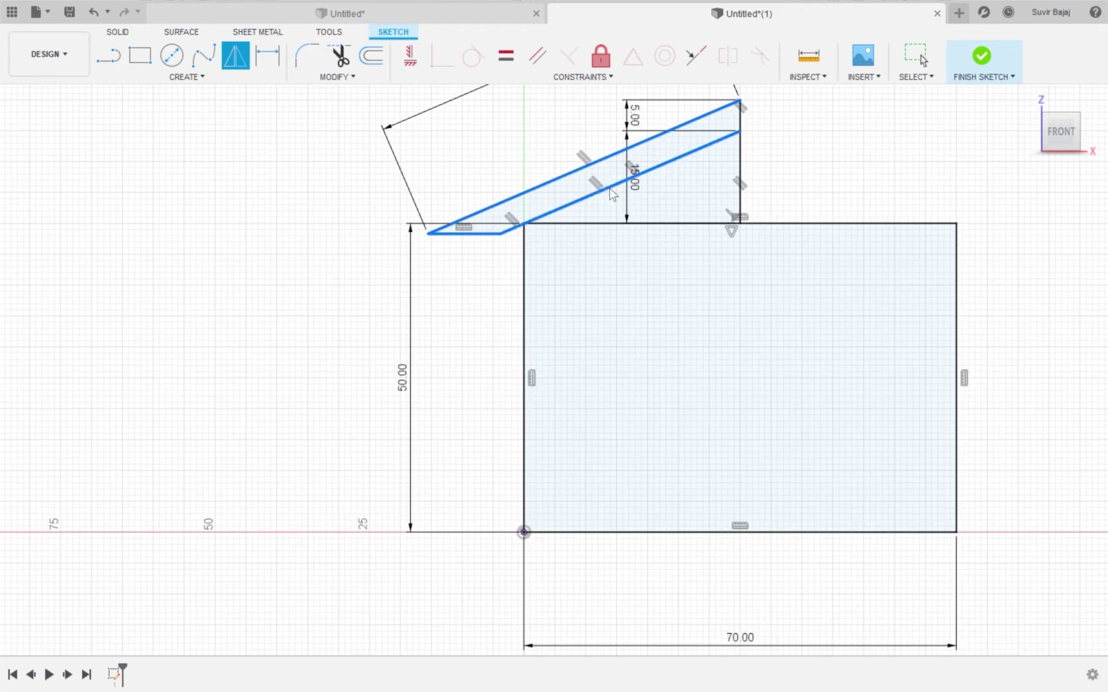
scroll(584, 296, up, 2)
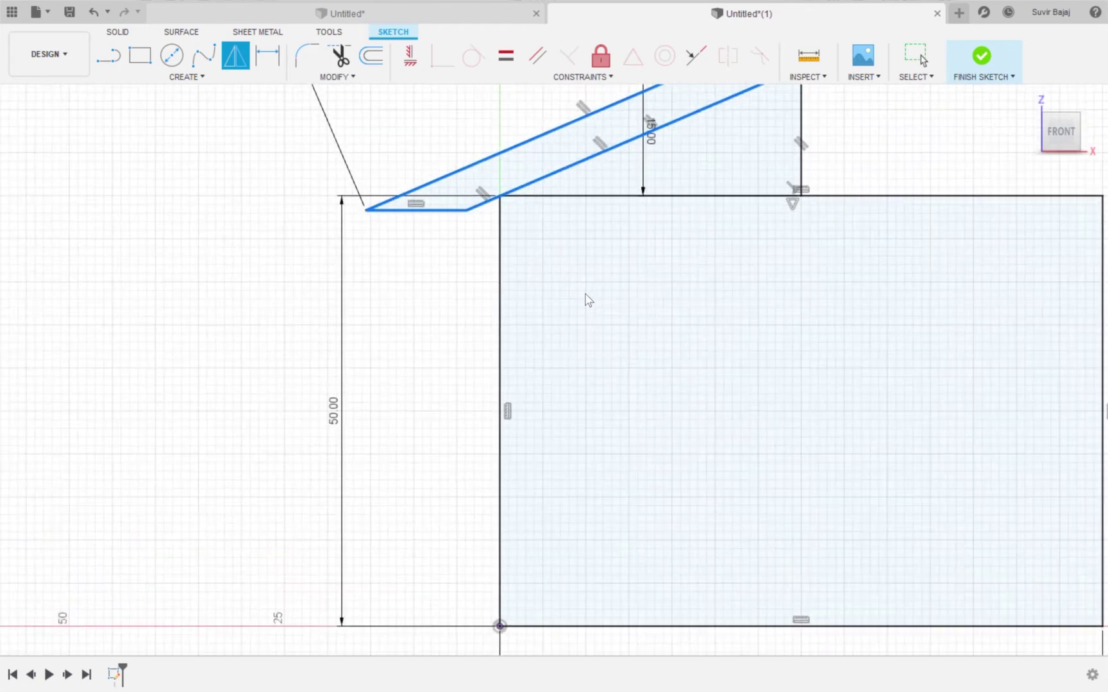
scroll(589, 300, up, 2)
scroll(588, 300, down, 4)
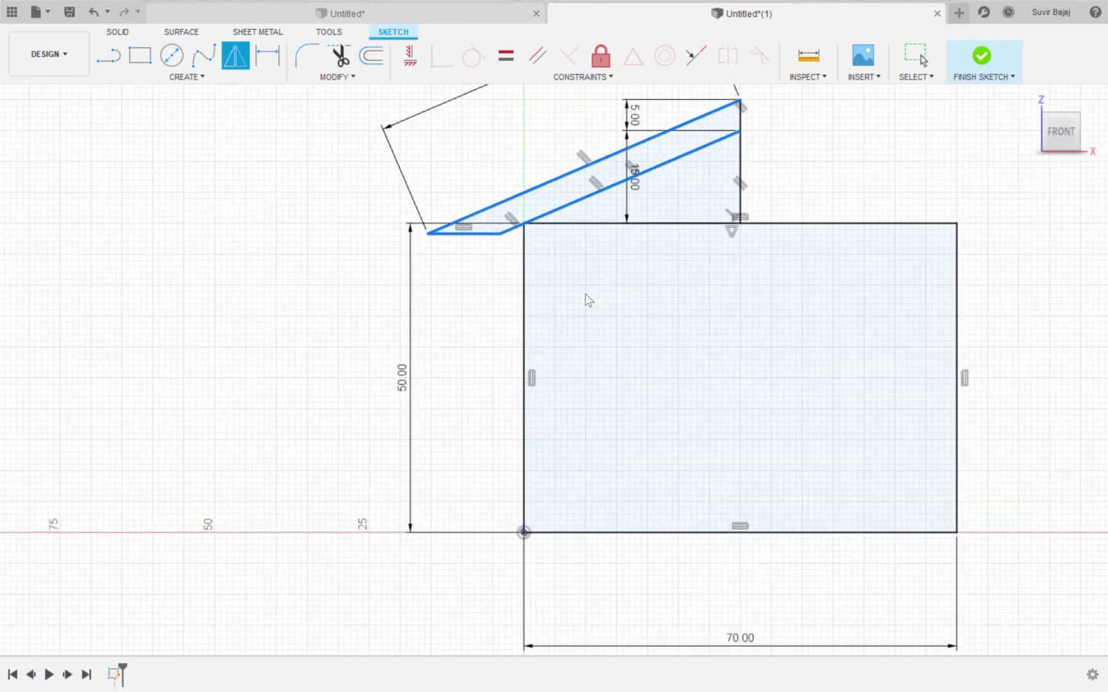
scroll(586, 299, down, 1)
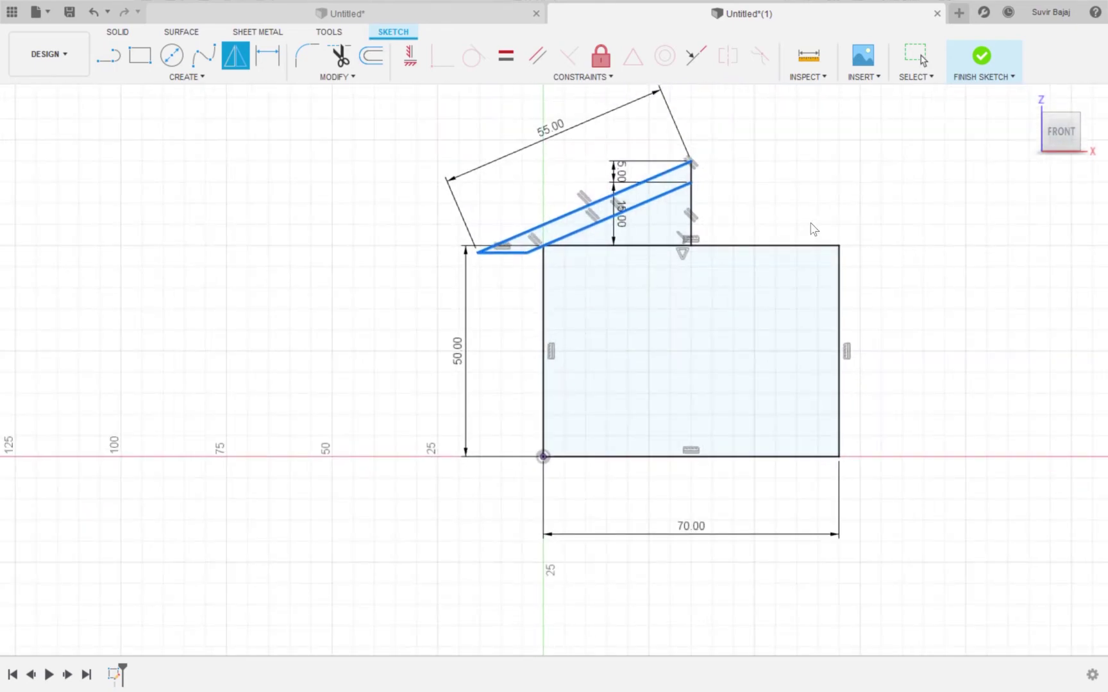
click(691, 178)
key(Return)
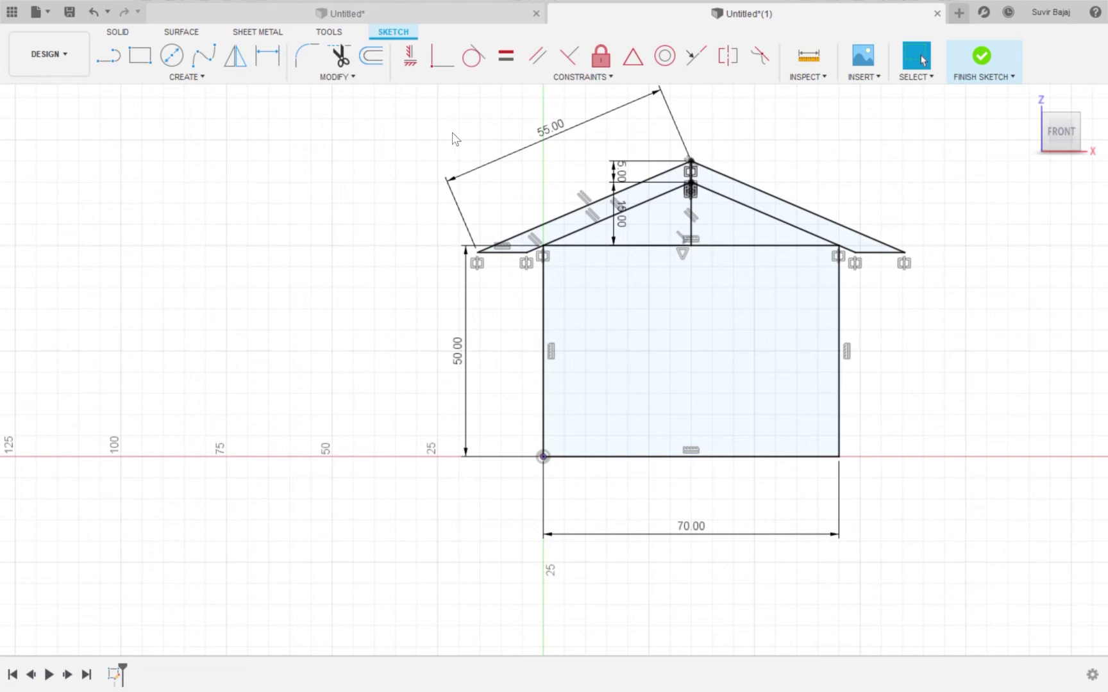
- Trim both halves of the wall top line and the ridge line, then finish the sketch
click(341, 62)
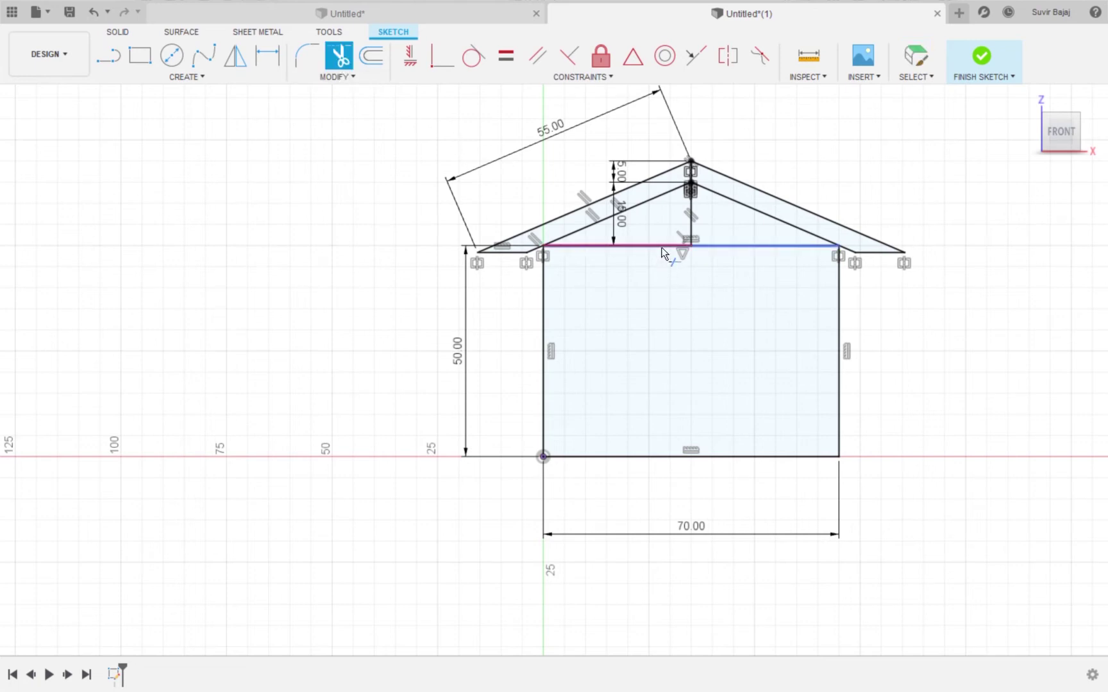
click(663, 251)
click(722, 248)
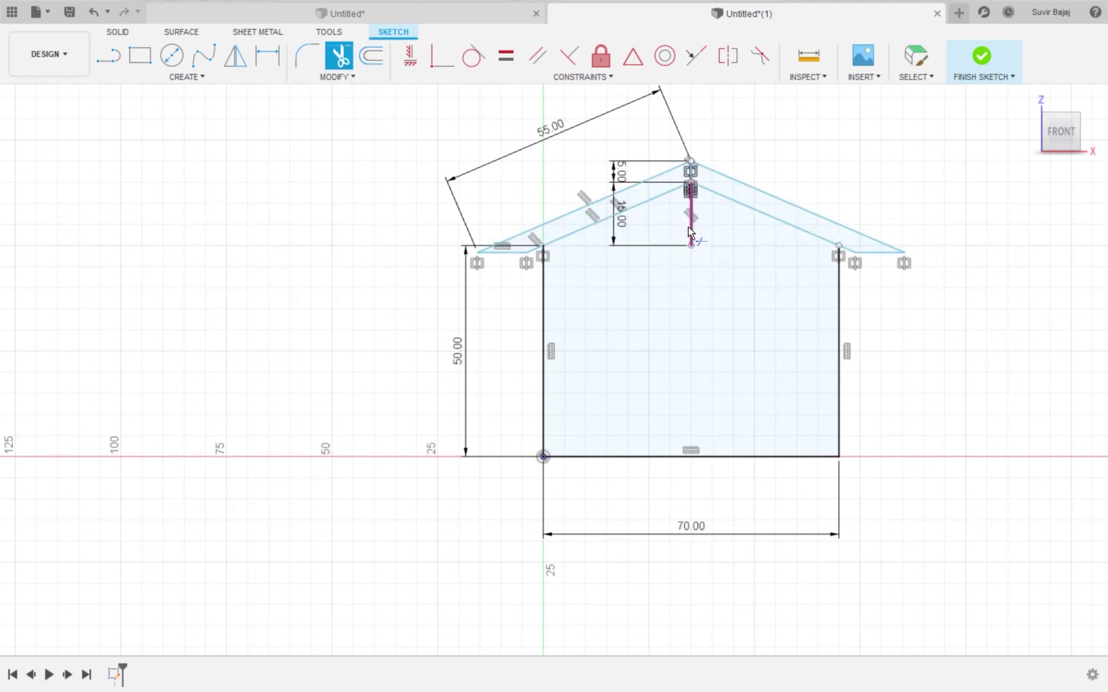
click(691, 226)
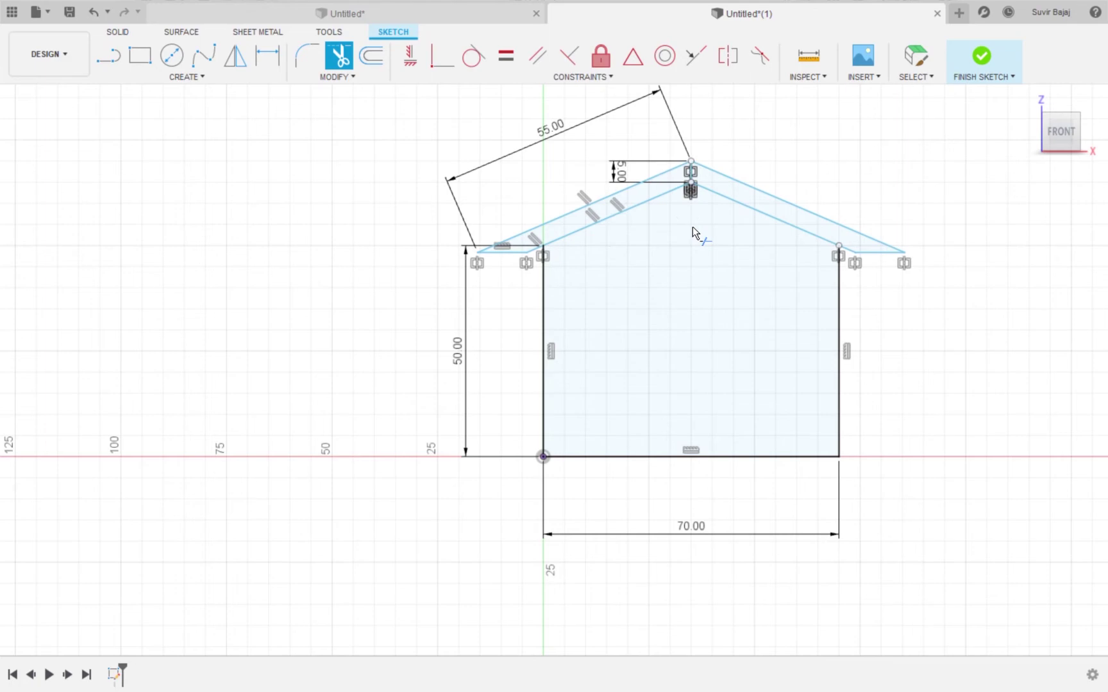
click(981, 58)
- From an isometric view, extrude the house outline 100 mm into a solid body
mouse_move(1041, 122)
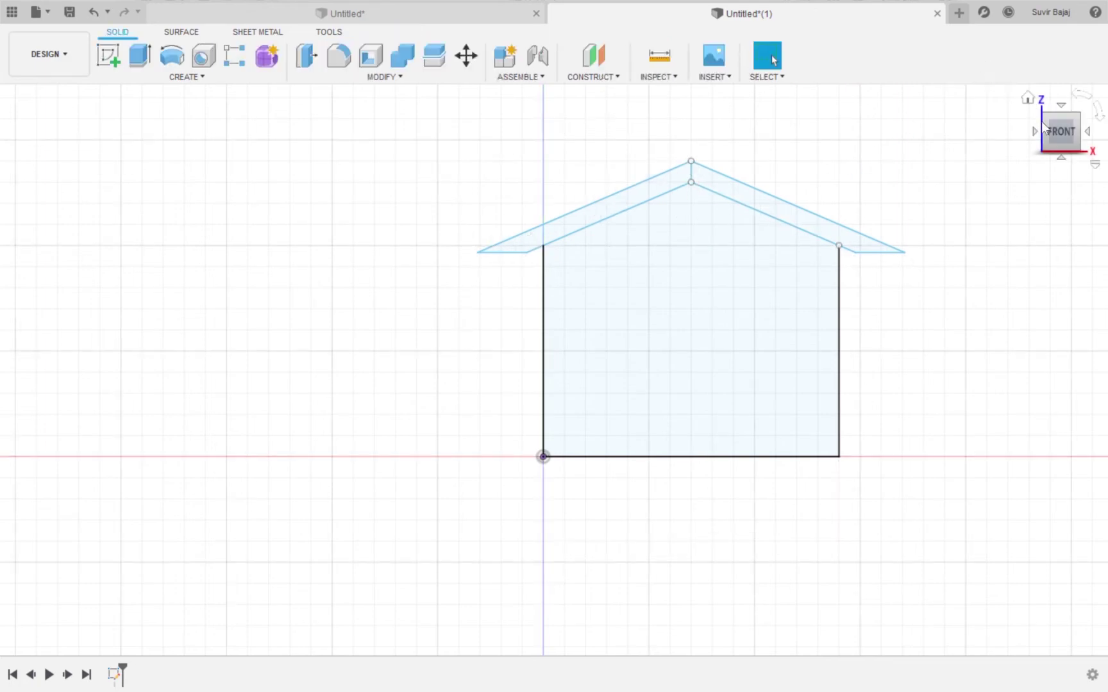
click(1047, 123)
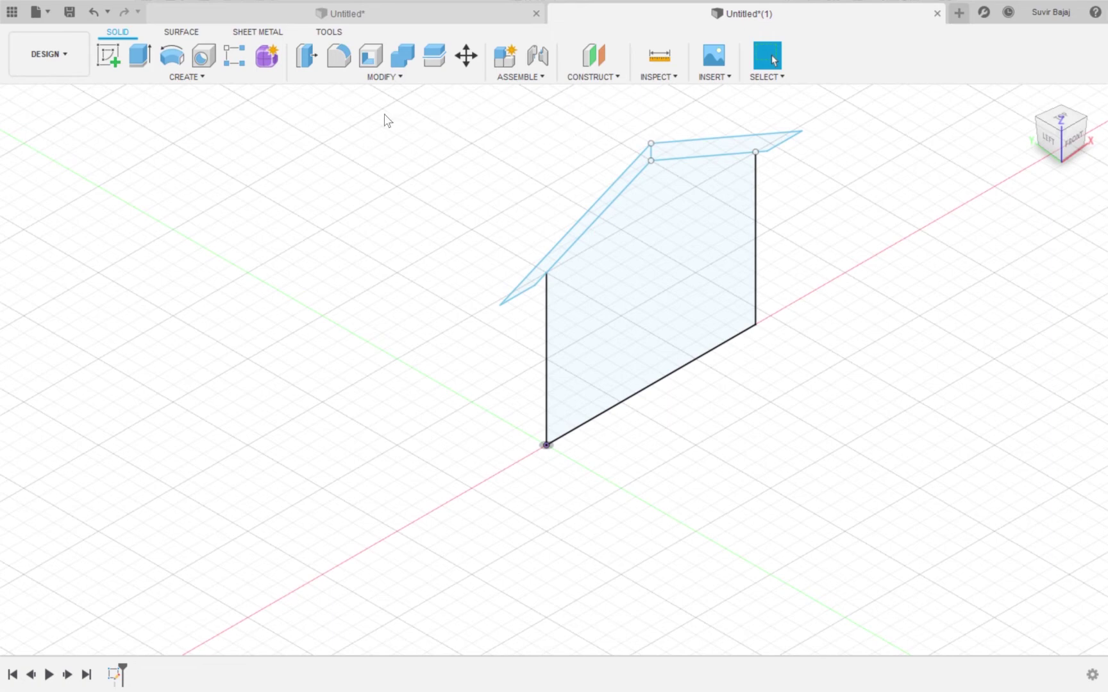
click(140, 61)
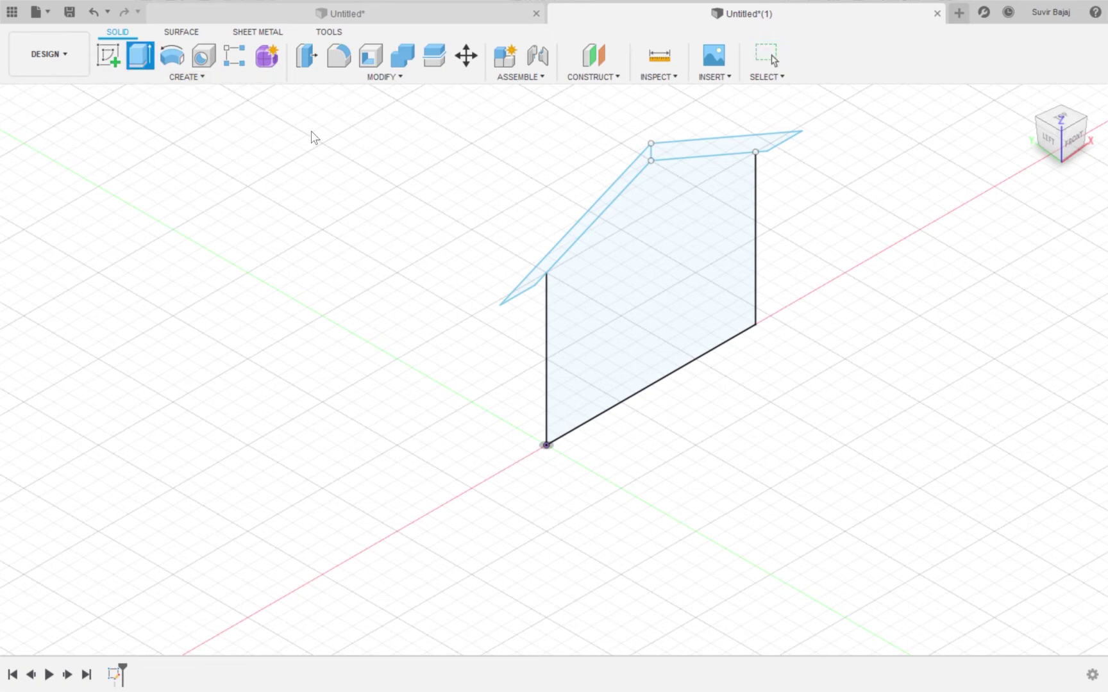
click(662, 298)
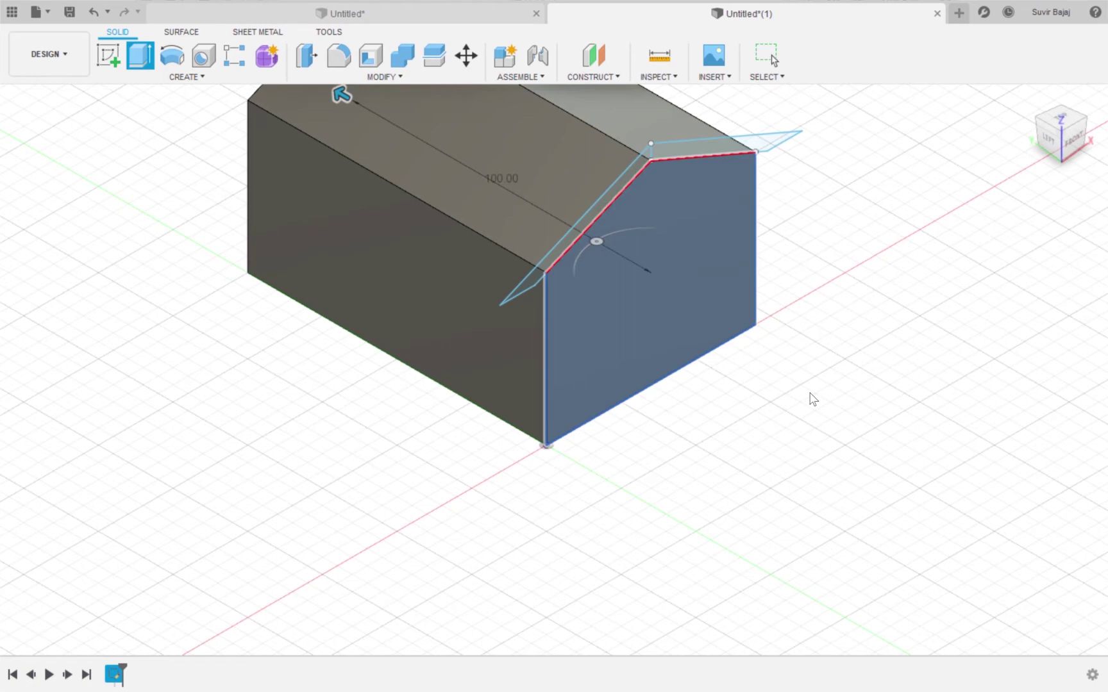
key(Return)
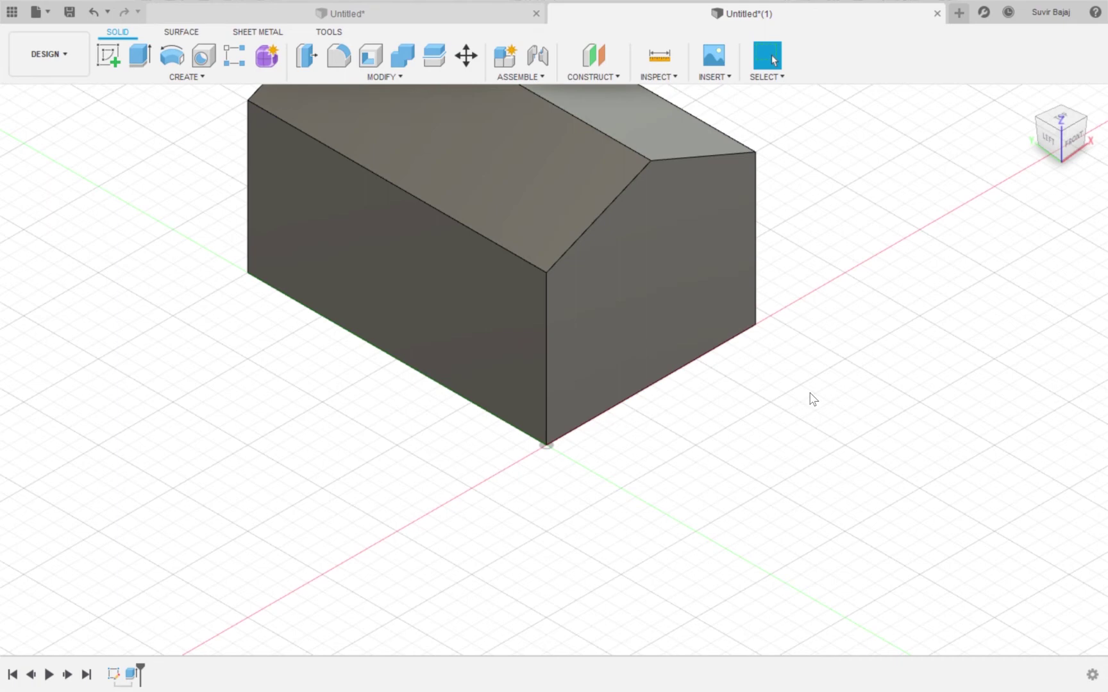
scroll(813, 398, up, 2)
scroll(813, 399, down, 3)
scroll(813, 399, down, 2)
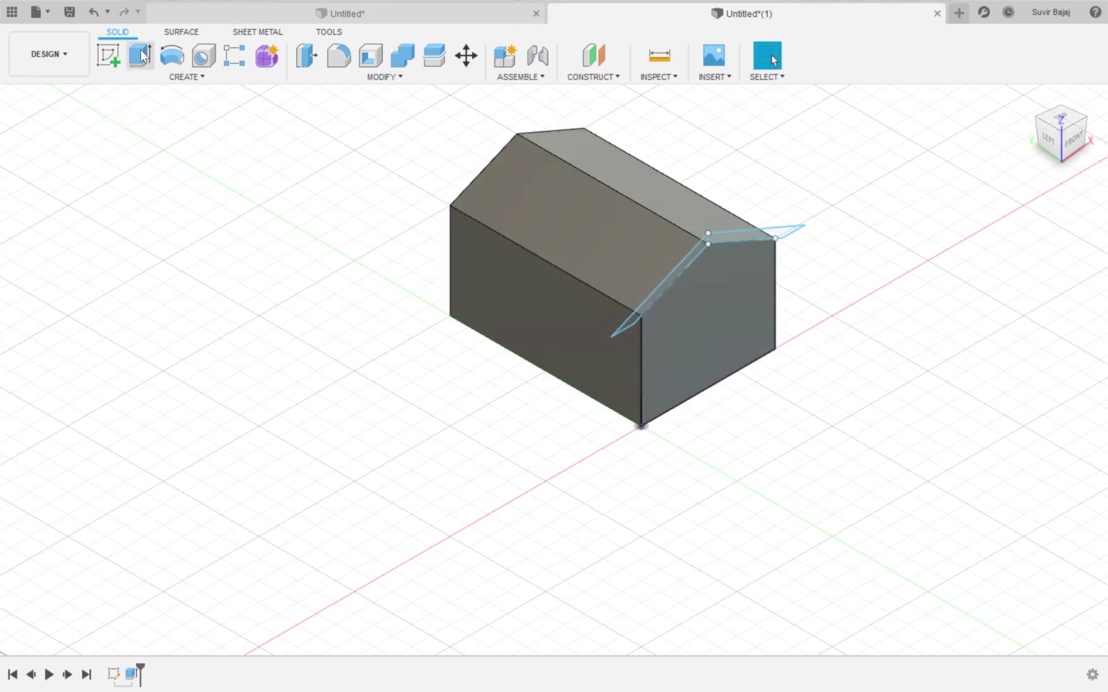
- Extrude the left and right roof strips 105 mm
key(e)
click(660, 294)
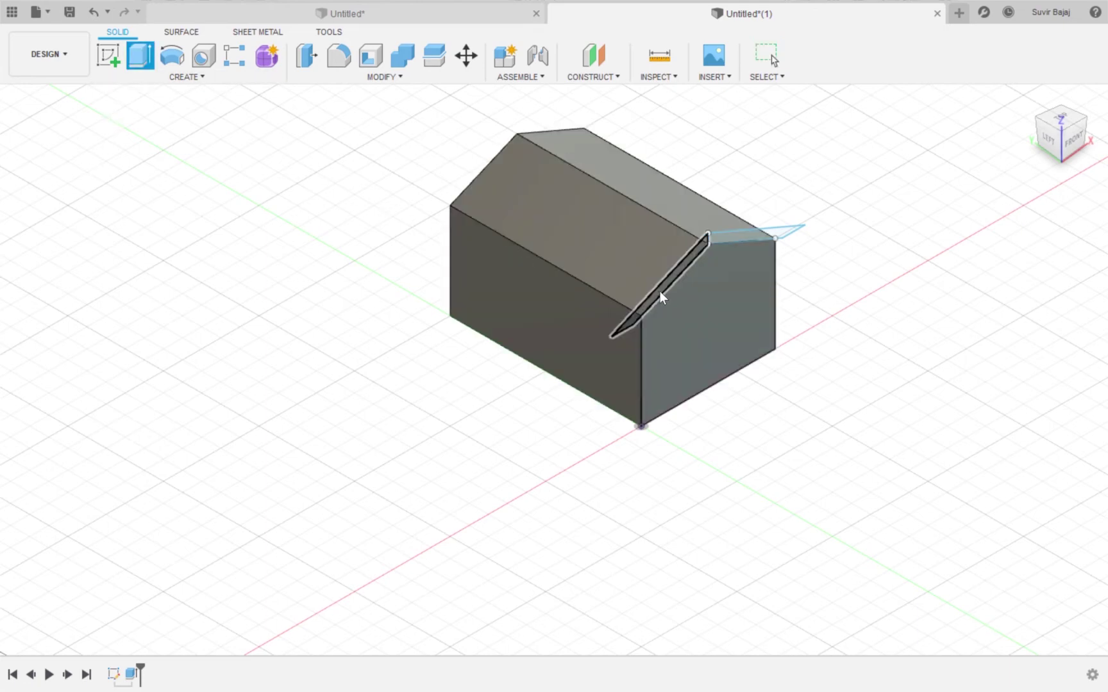
click(743, 236)
text(105)
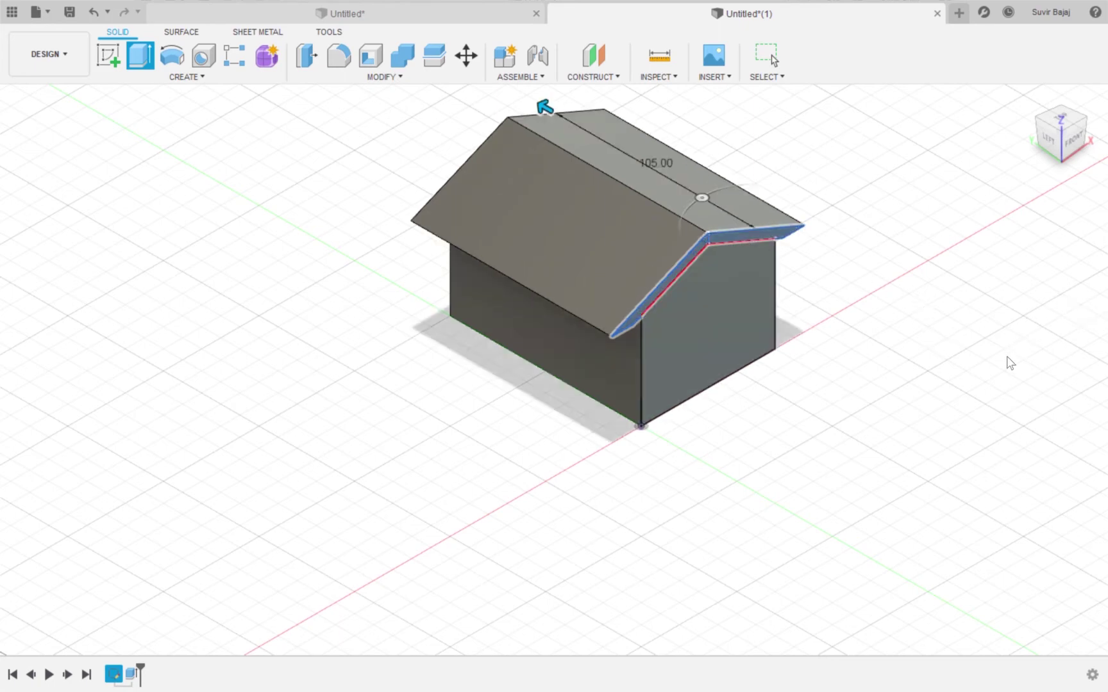
key(Return)
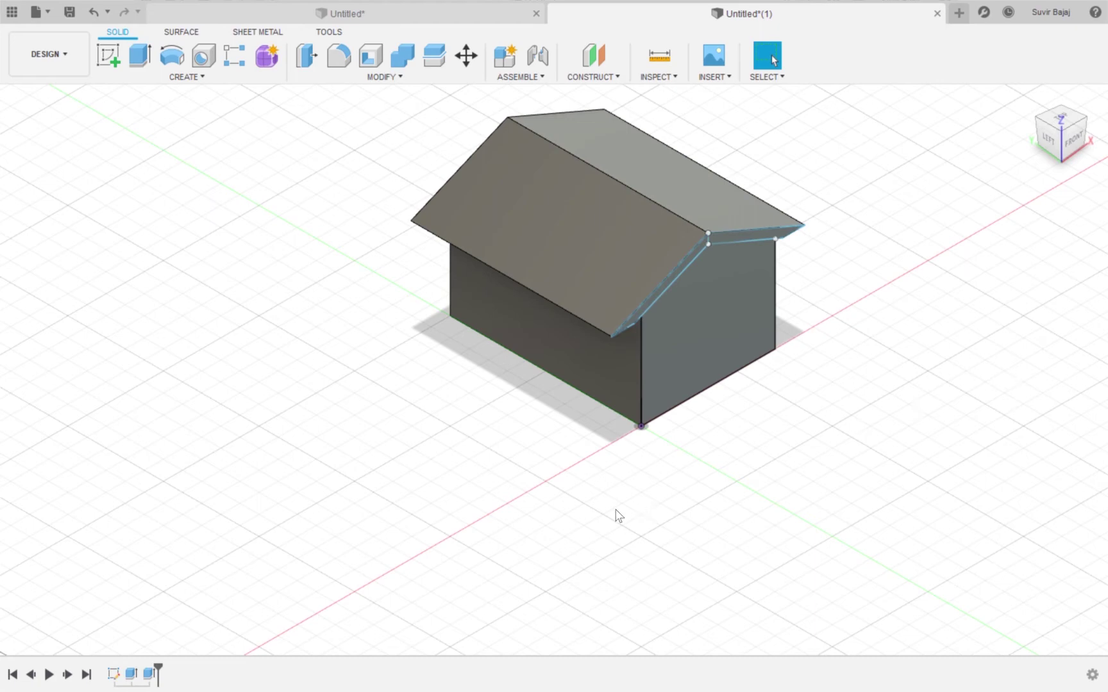
- Extrude the roof's front edge face outward to overhang the gable wall
click(140, 55)
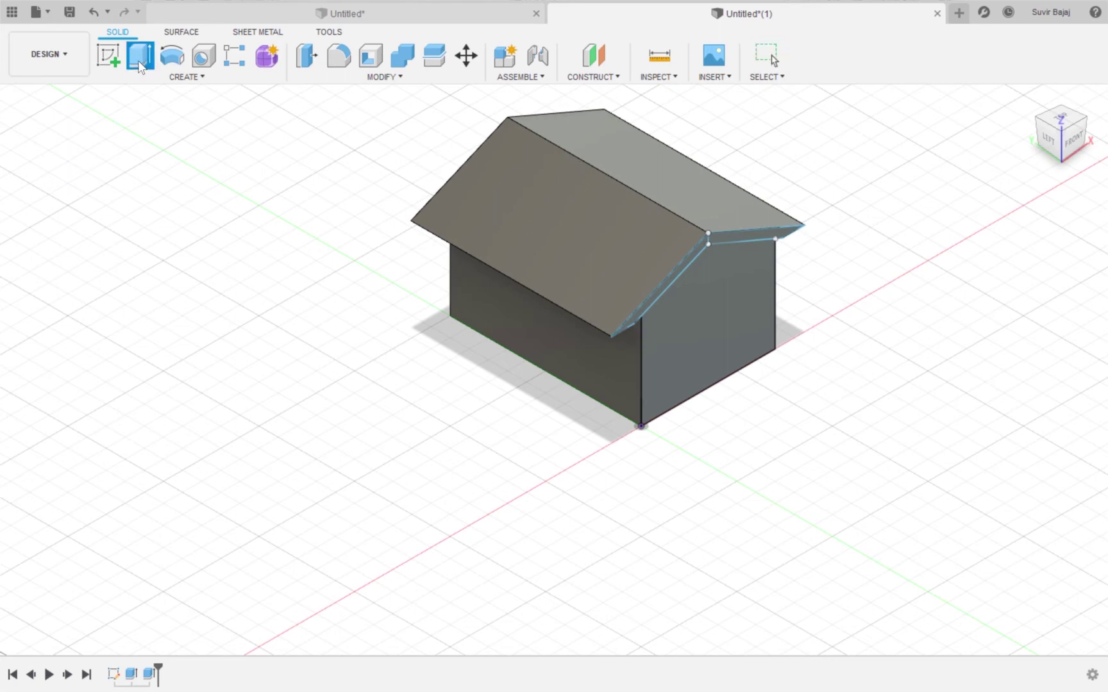
click(672, 275)
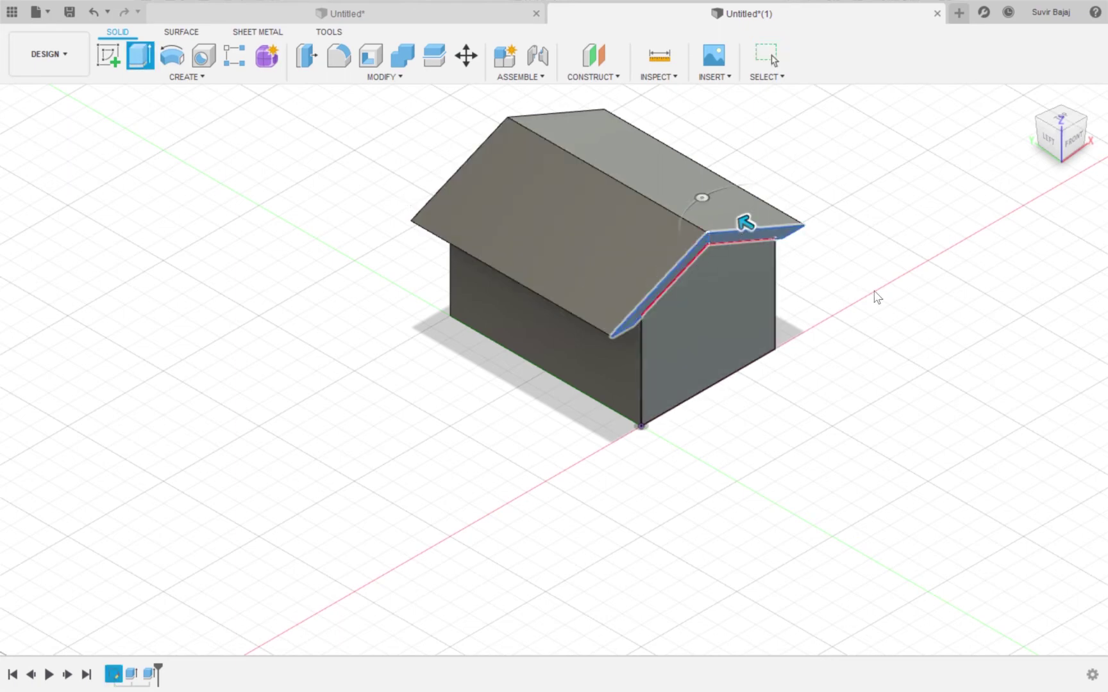
key(Return)
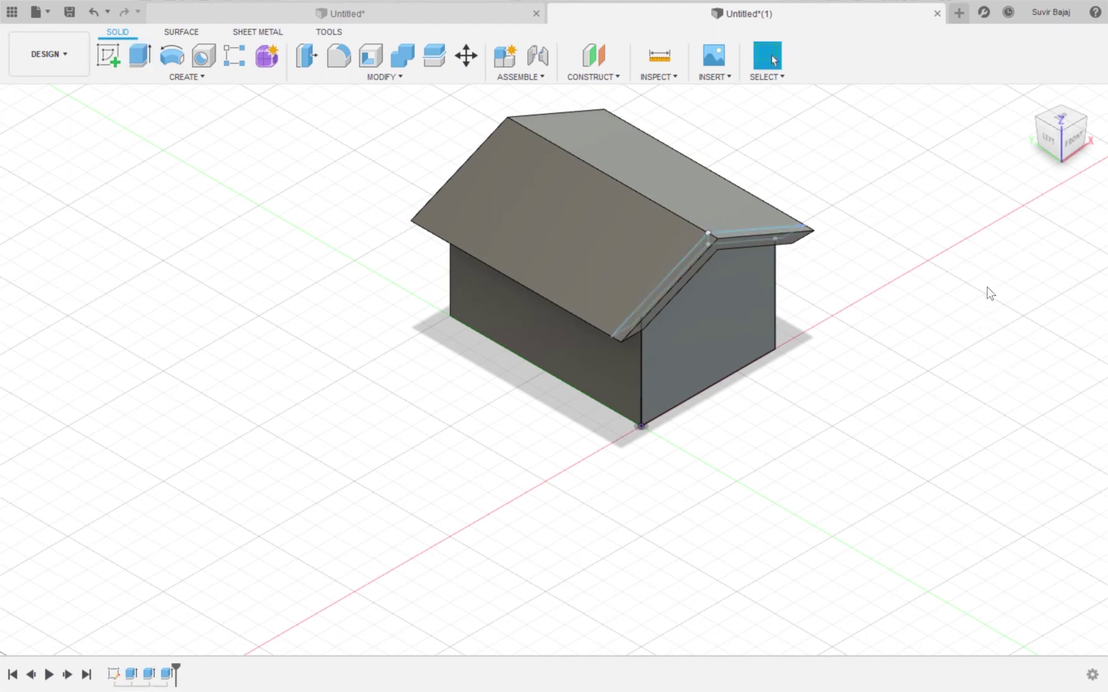
- On the side wall, sketch a 25-long vertical from the roof edge midpoint and a 40-long slope
click(110, 59)
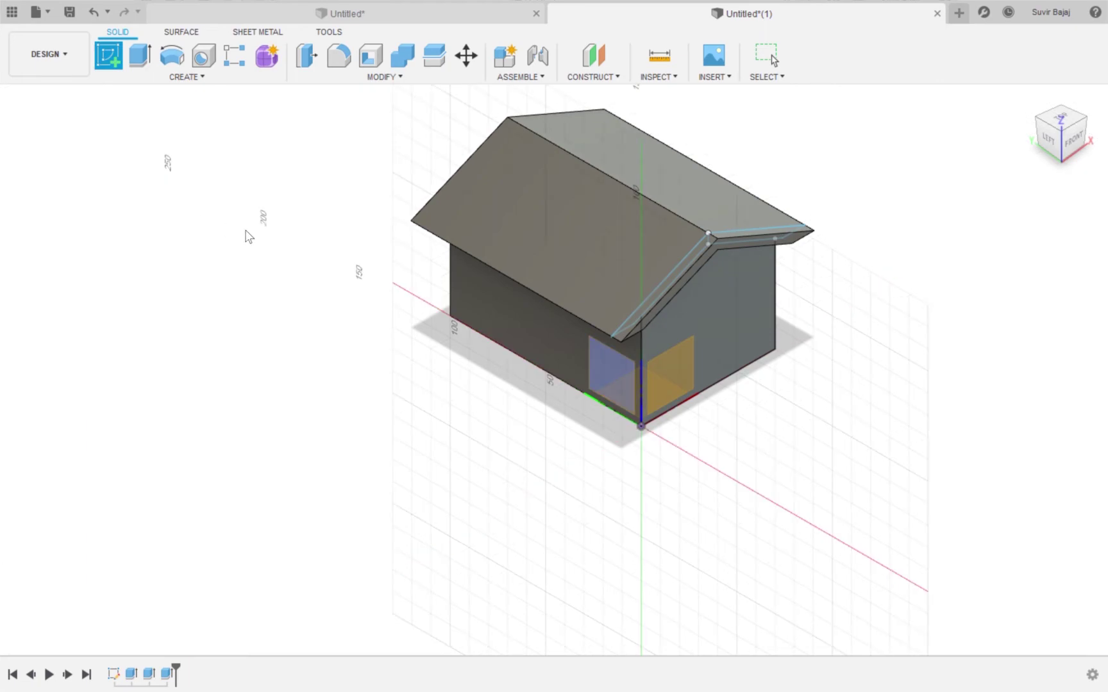
click(471, 298)
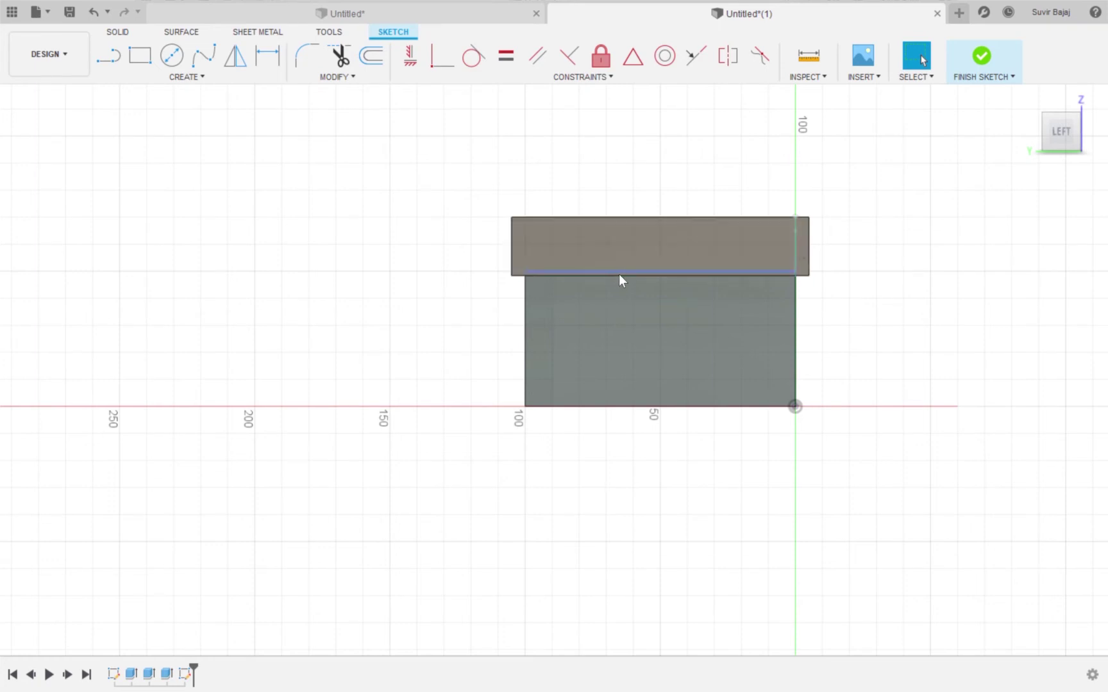
click(109, 57)
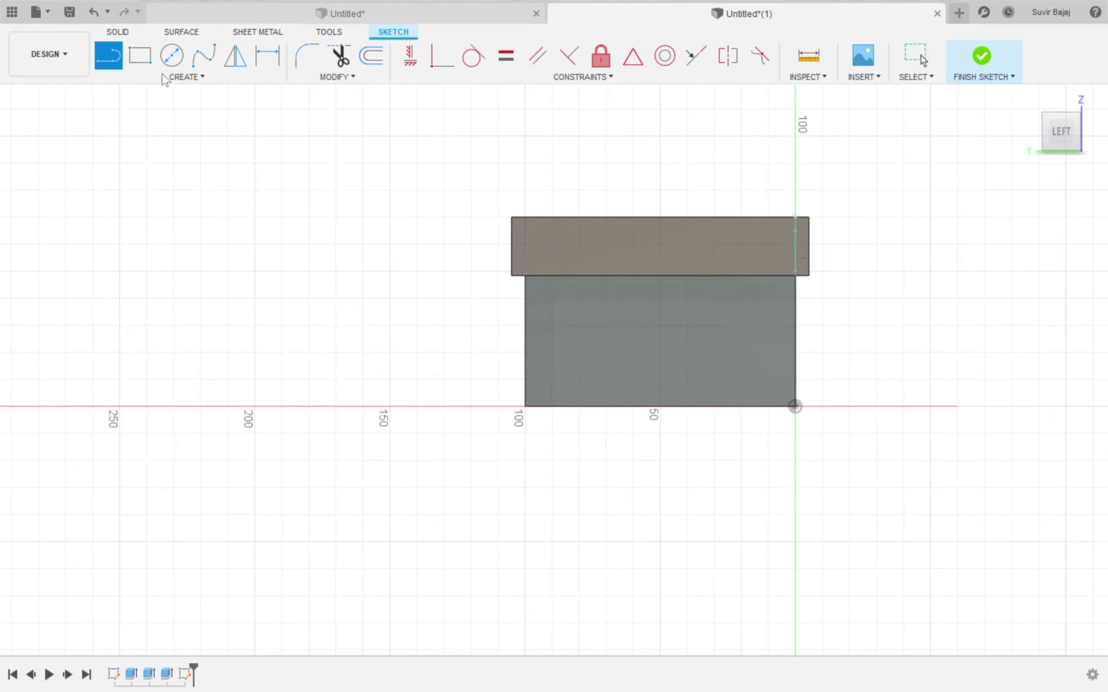
click(659, 270)
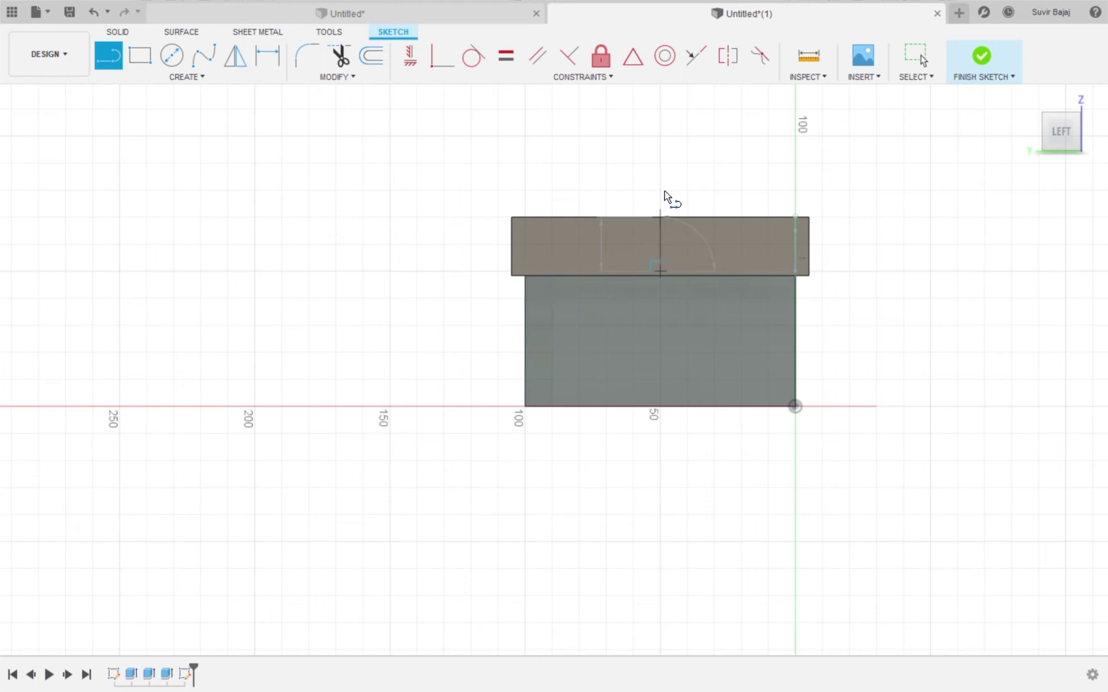
click(661, 203)
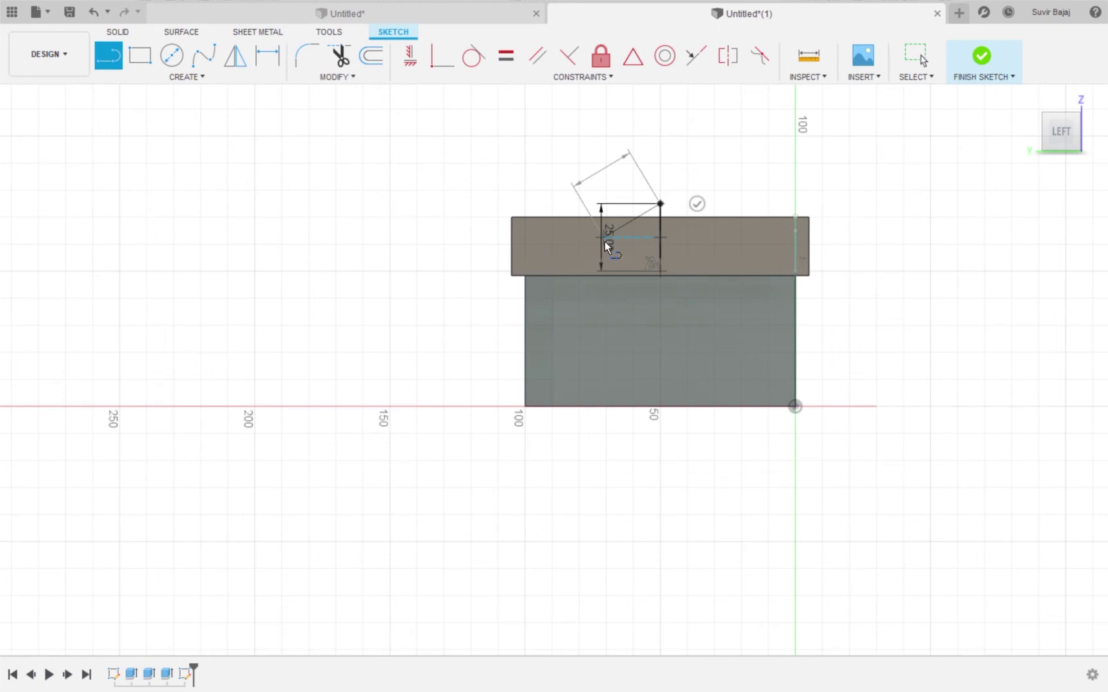
click(577, 266)
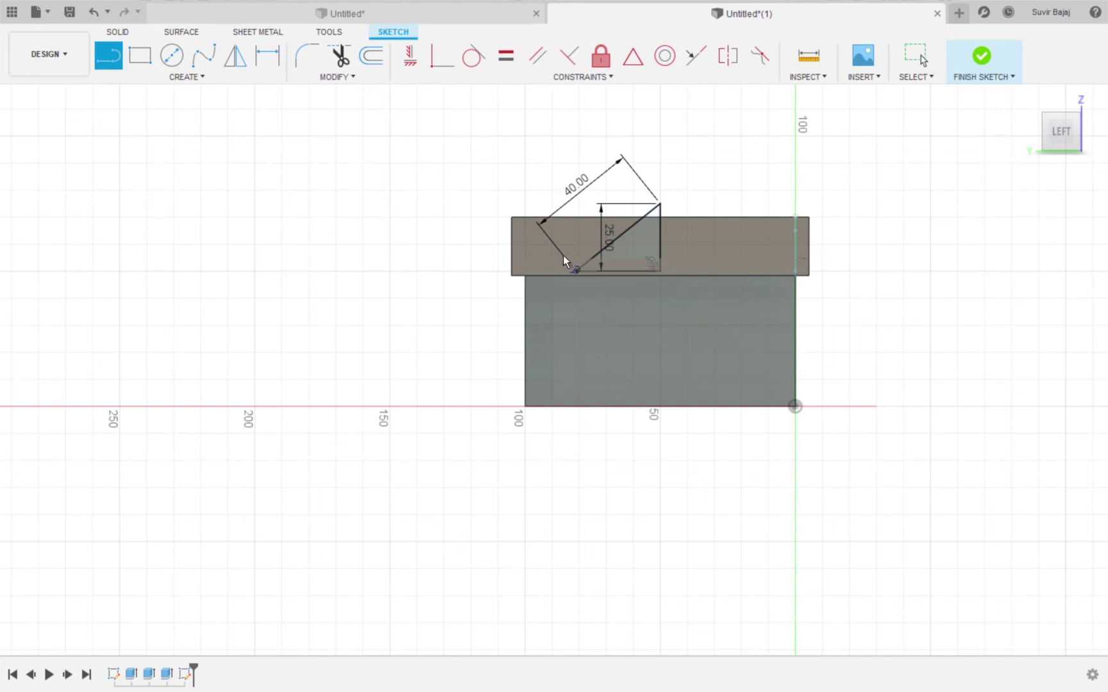
- Mirror the triangle lines about the vertical line, then trim the vertical away
click(237, 59)
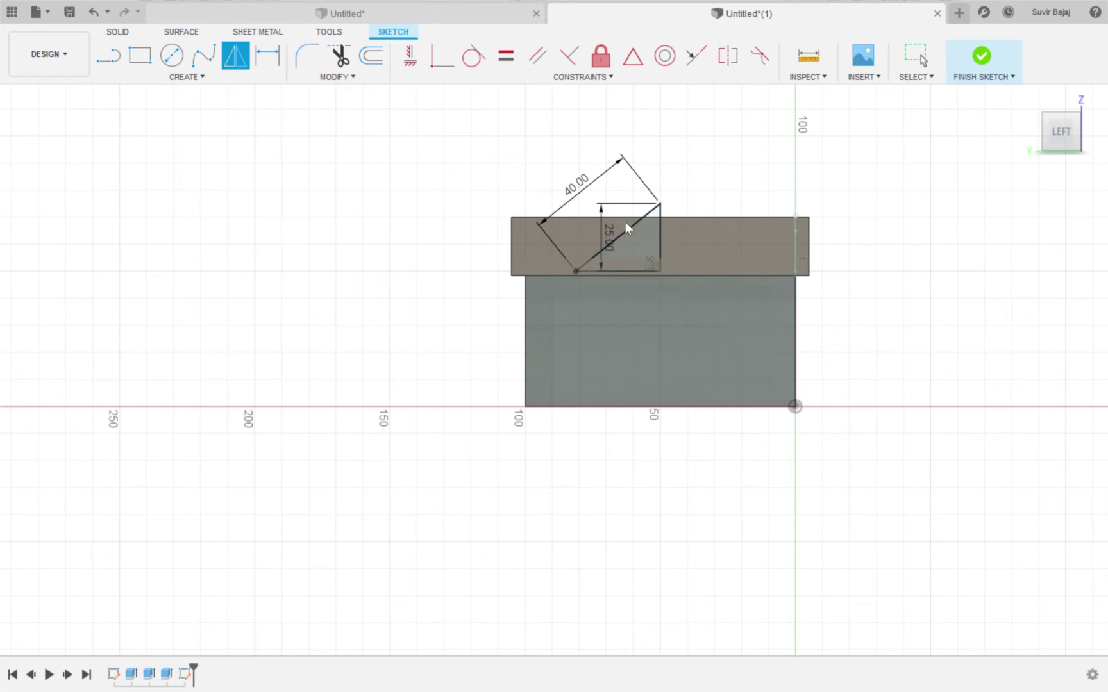
click(640, 269)
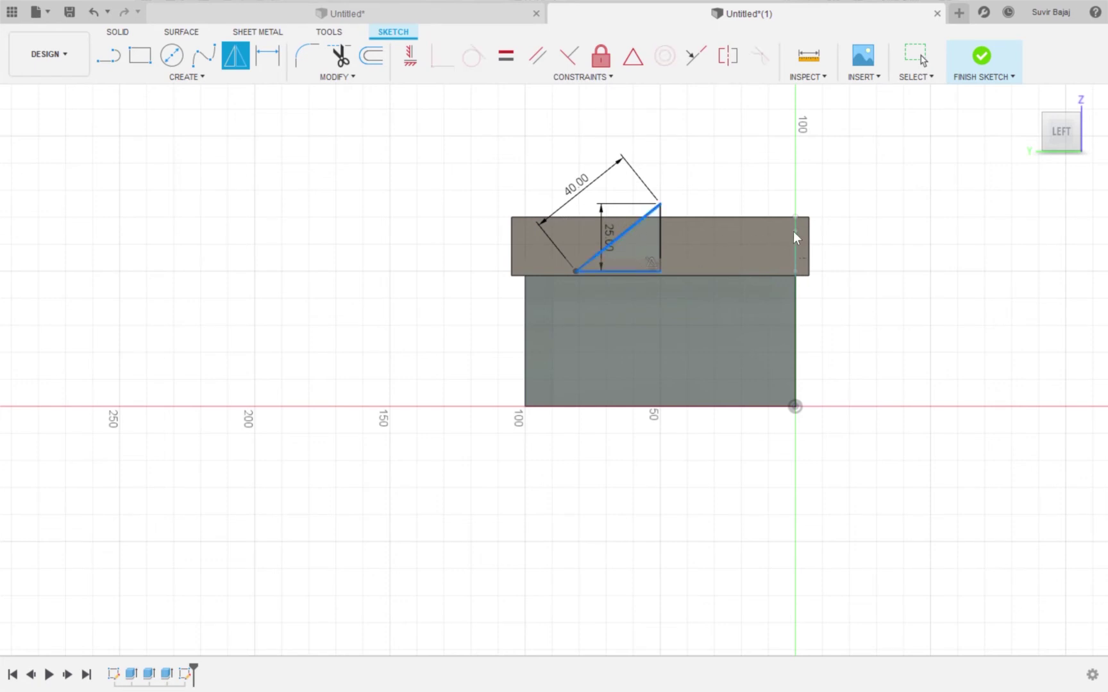
click(661, 247)
key(Return)
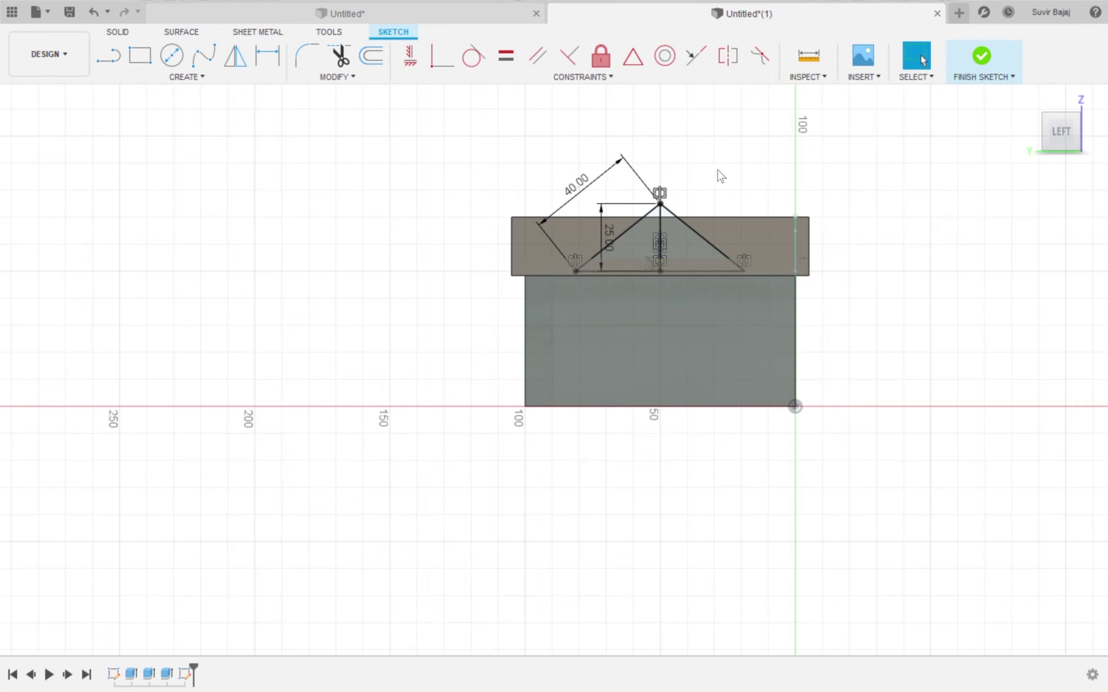
click(340, 56)
click(661, 249)
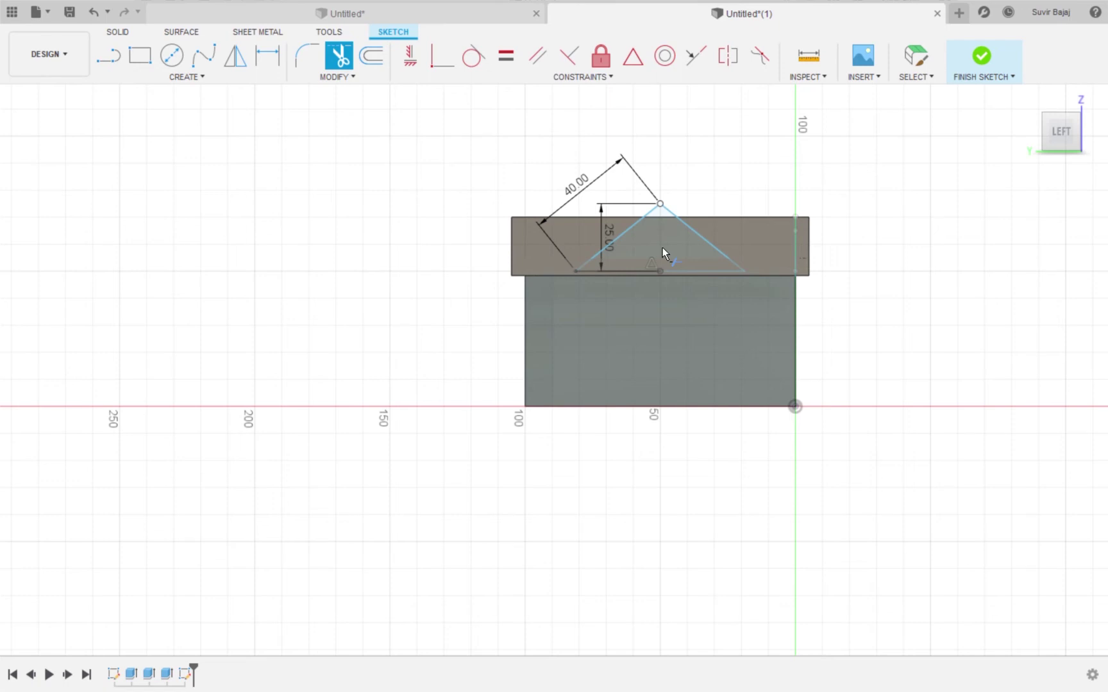
- Offset the triangle outline inward and finish the sketch
click(370, 56)
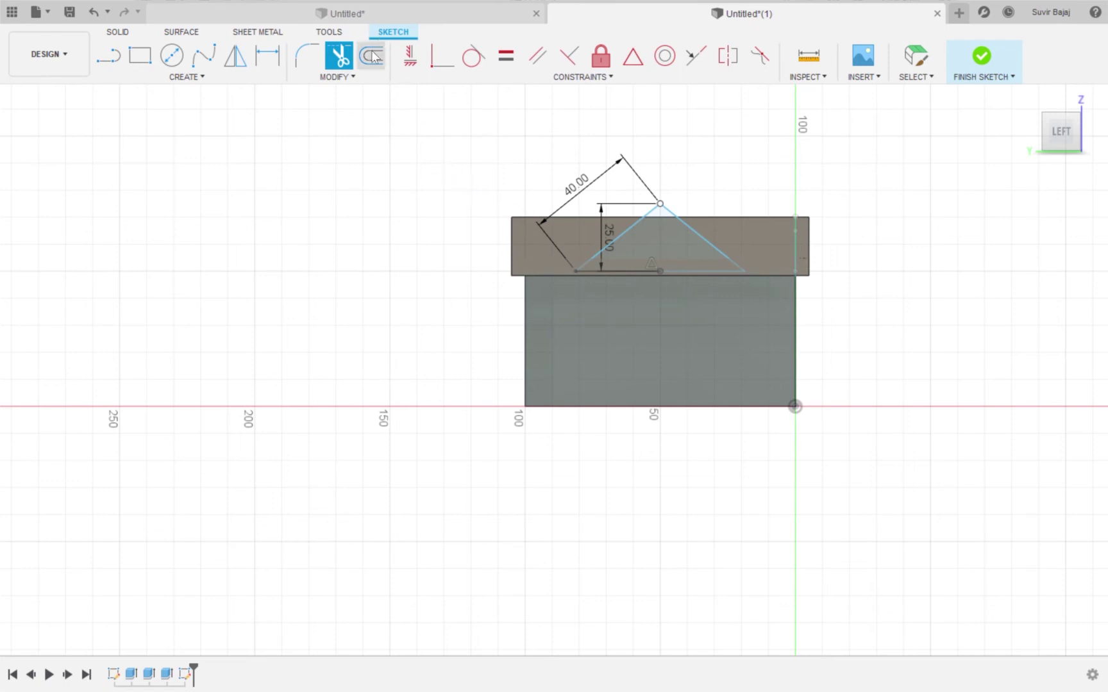
click(637, 223)
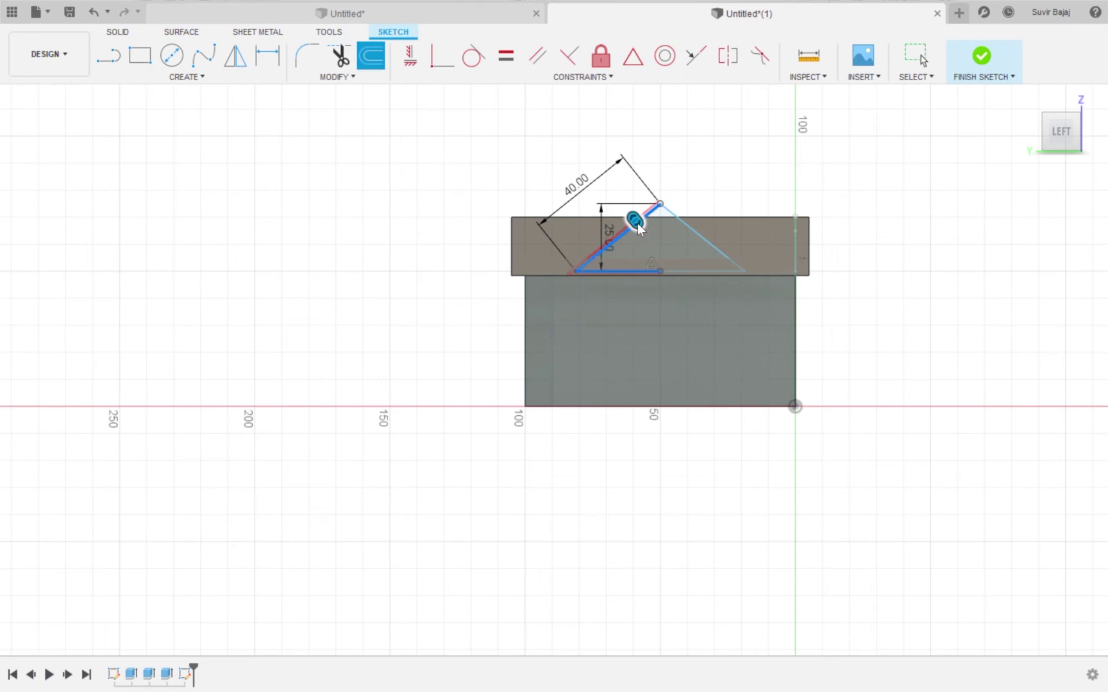
click(692, 230)
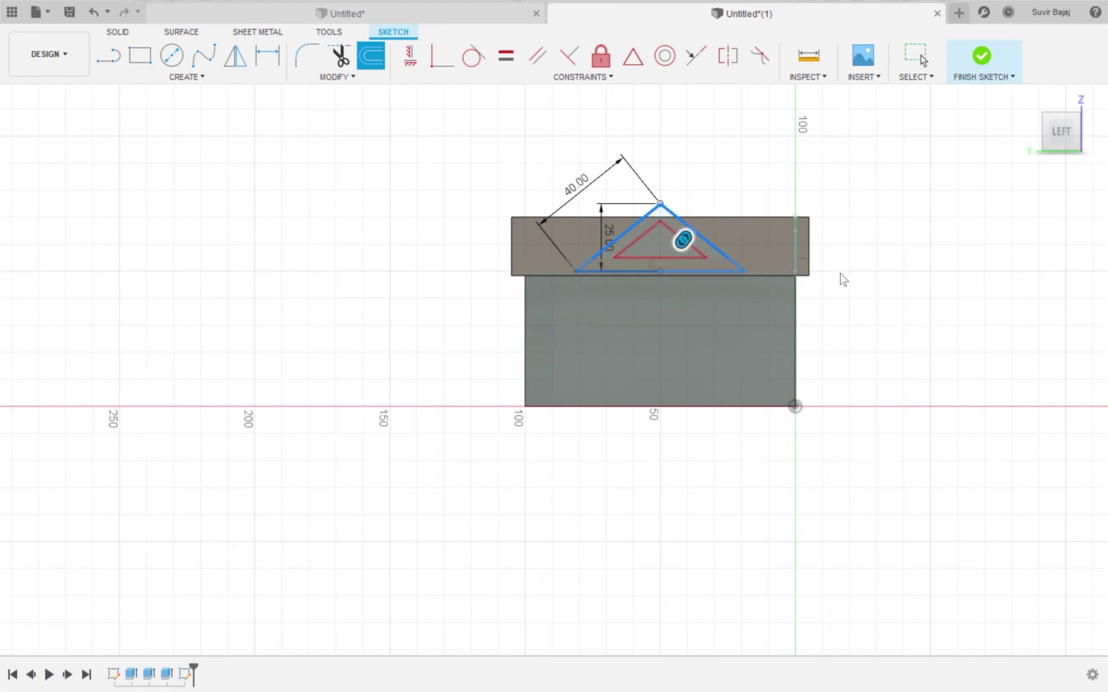
key(Return)
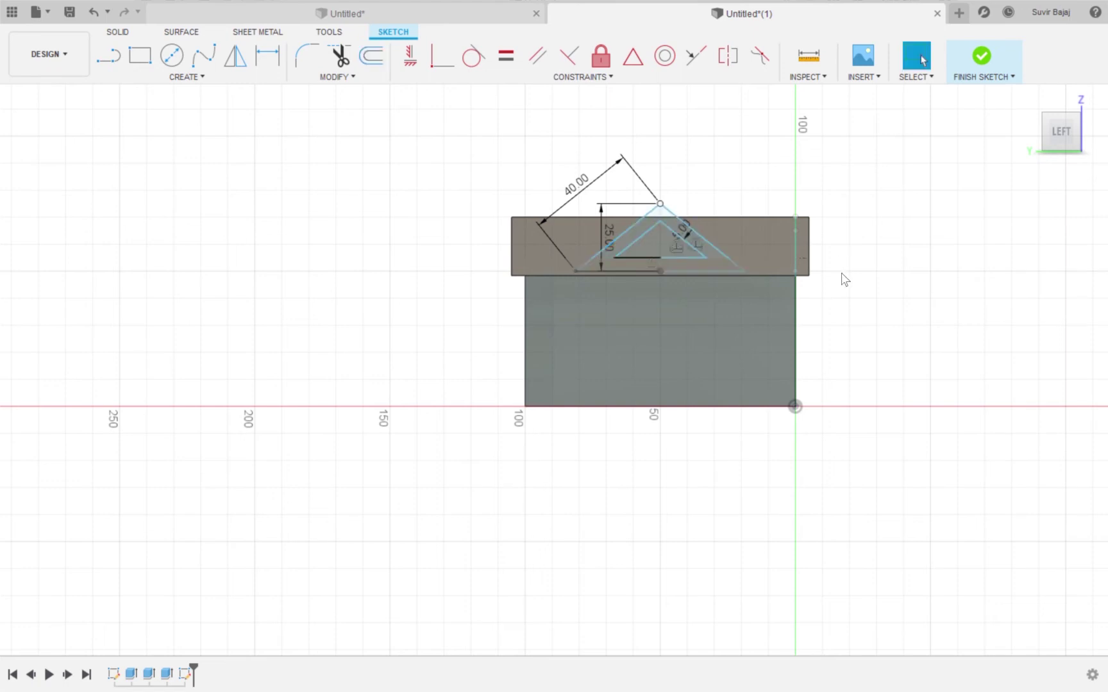
click(975, 64)
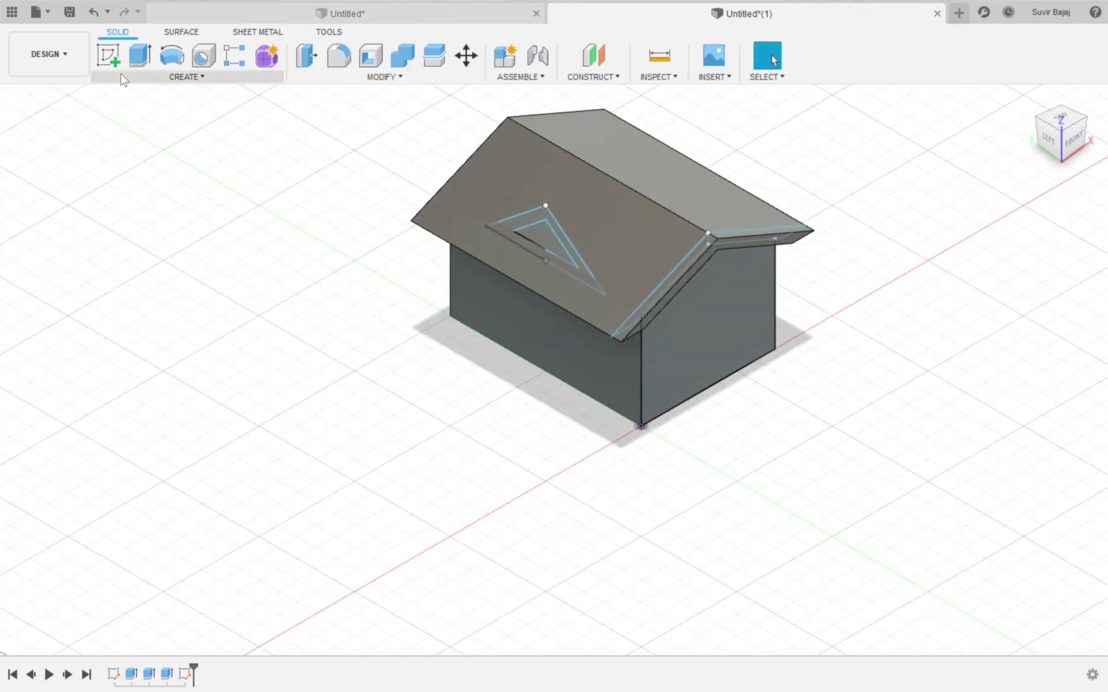
- Extrude the triangular ring profile out from the roof as a dormer
click(137, 58)
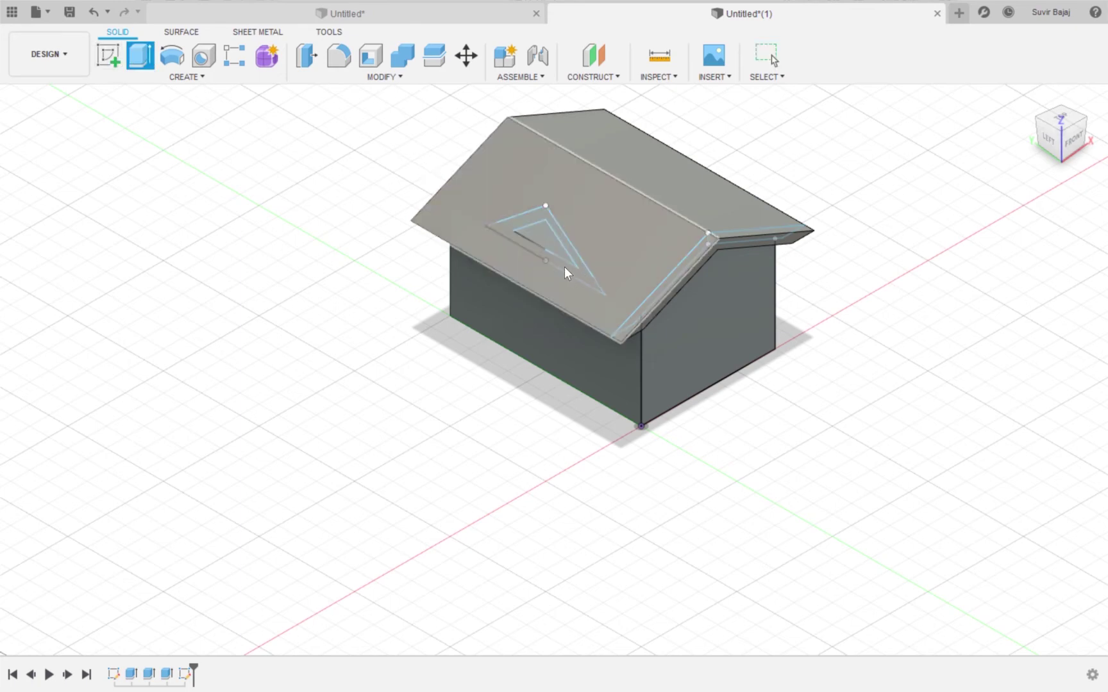
click(546, 216)
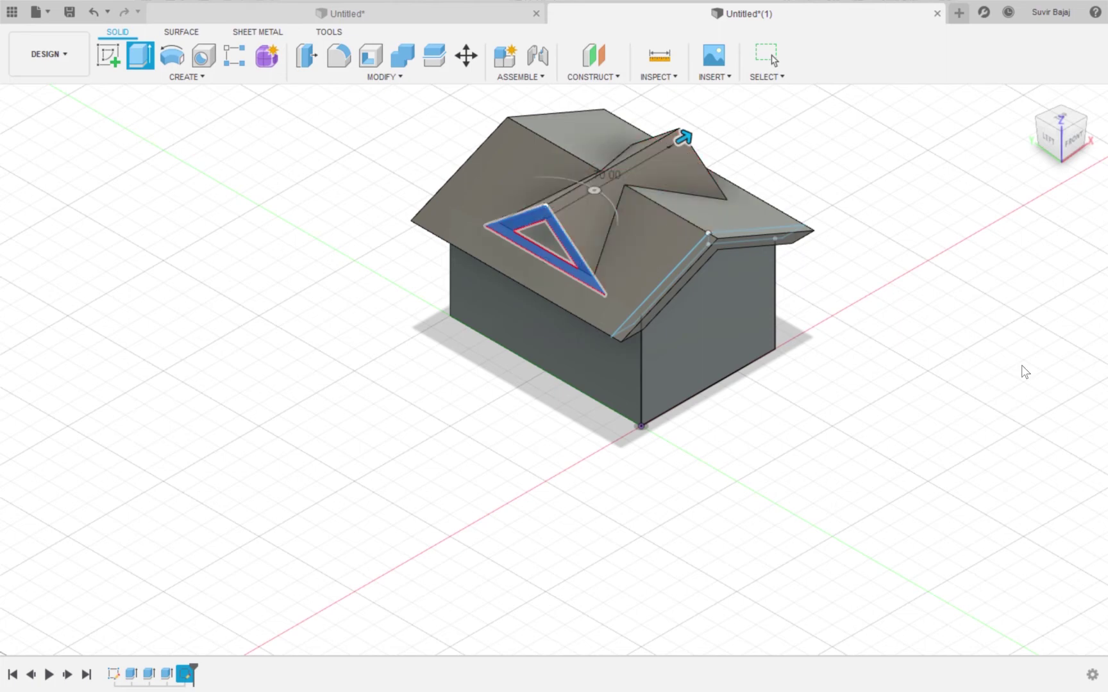
key(Return)
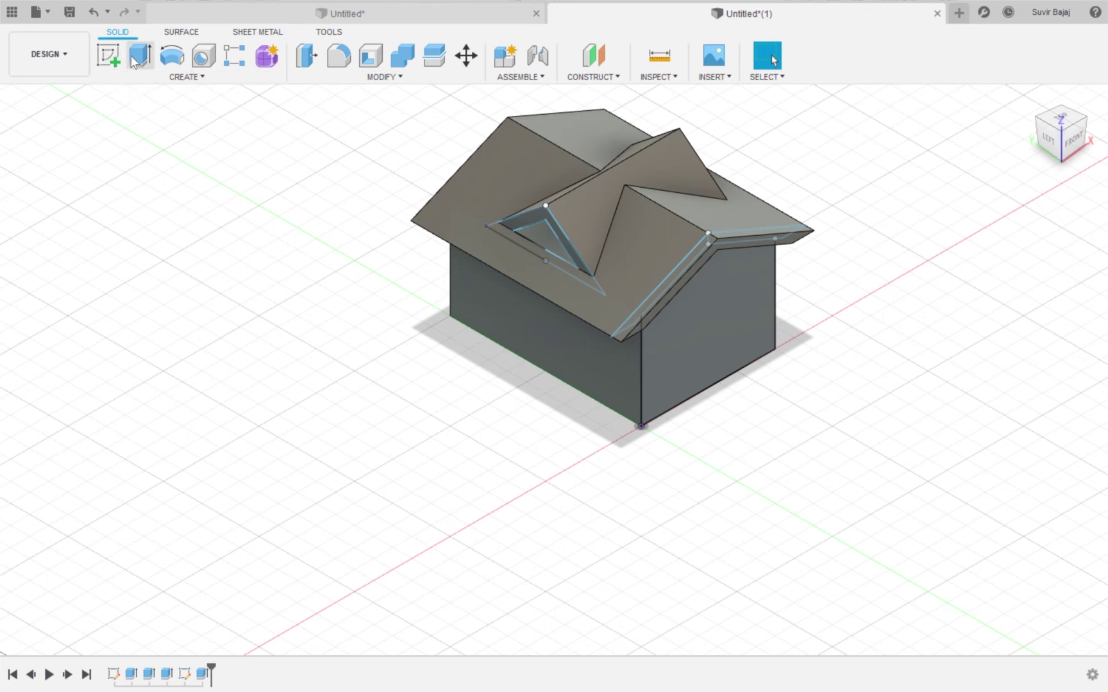
- Cut the dormer's inner triangular face to form the window opening
click(133, 60)
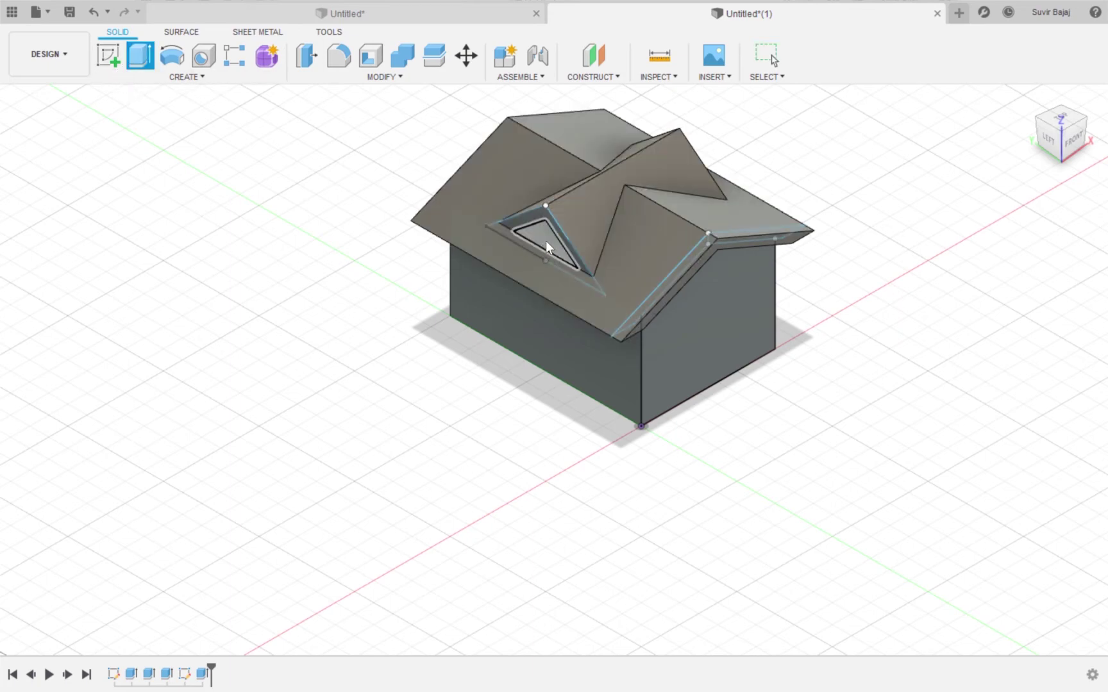
click(546, 243)
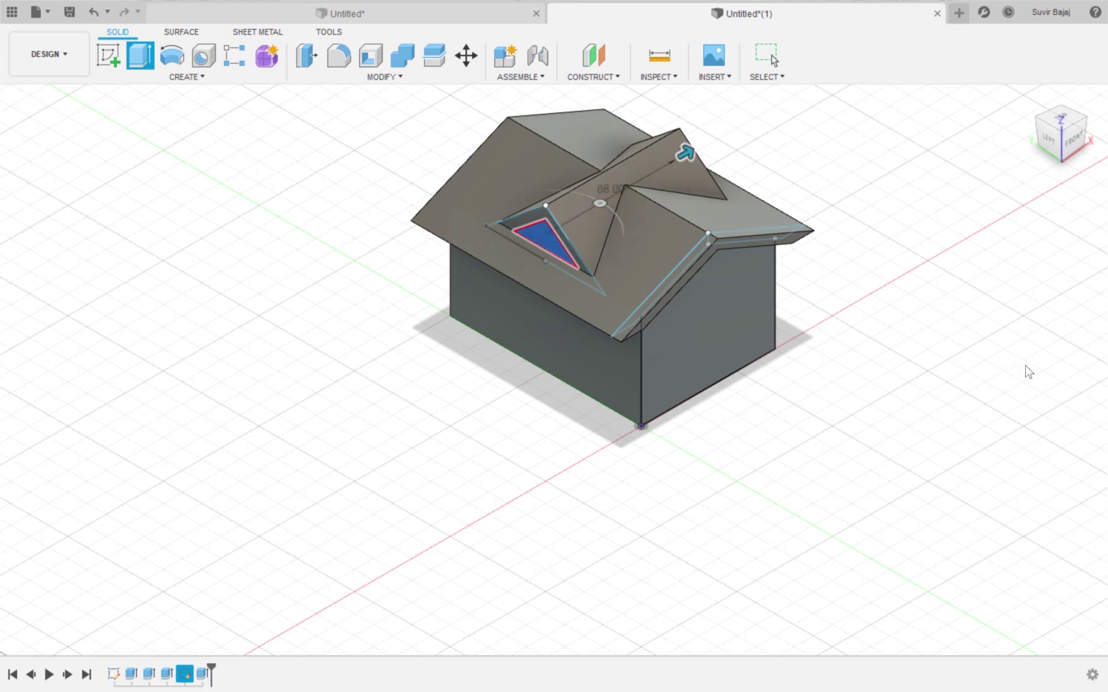
key(Return)
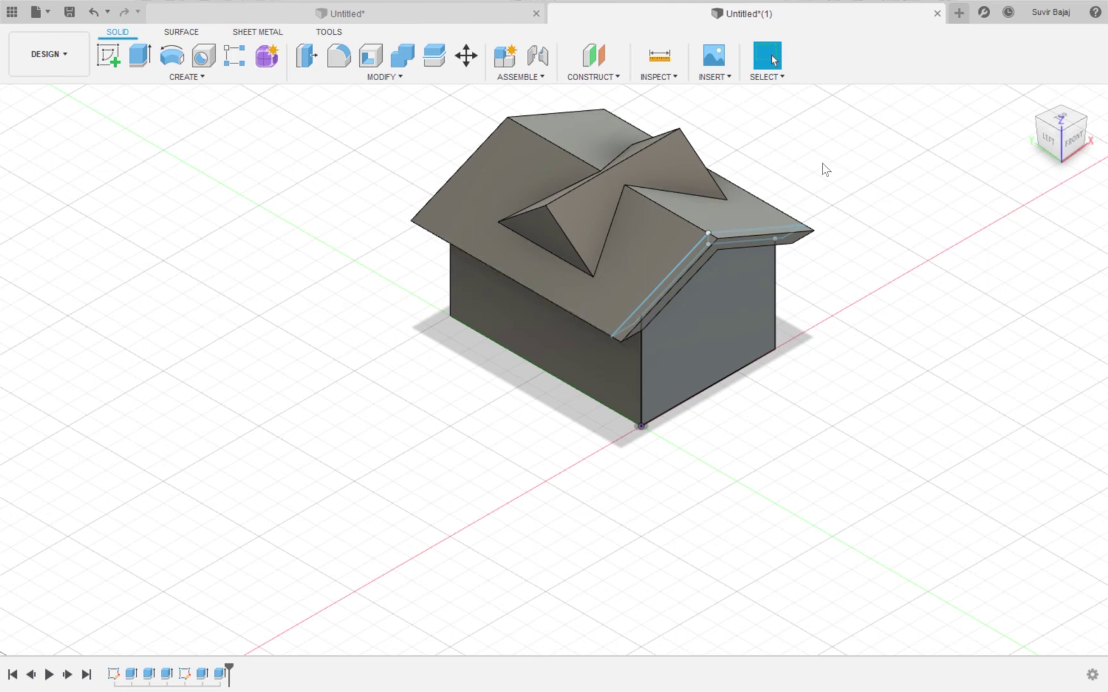
click(1090, 125)
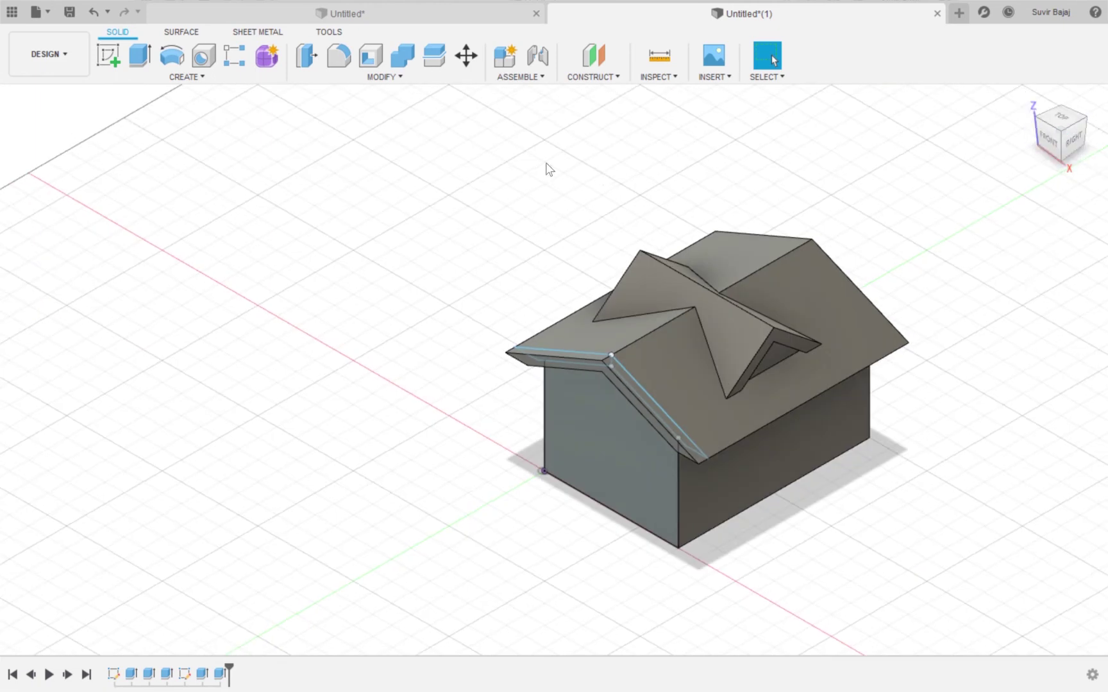
- Sketch a 40 mm vertical line up from the end wall's bottom centre, then start a narrow door rectangle beside it
click(107, 62)
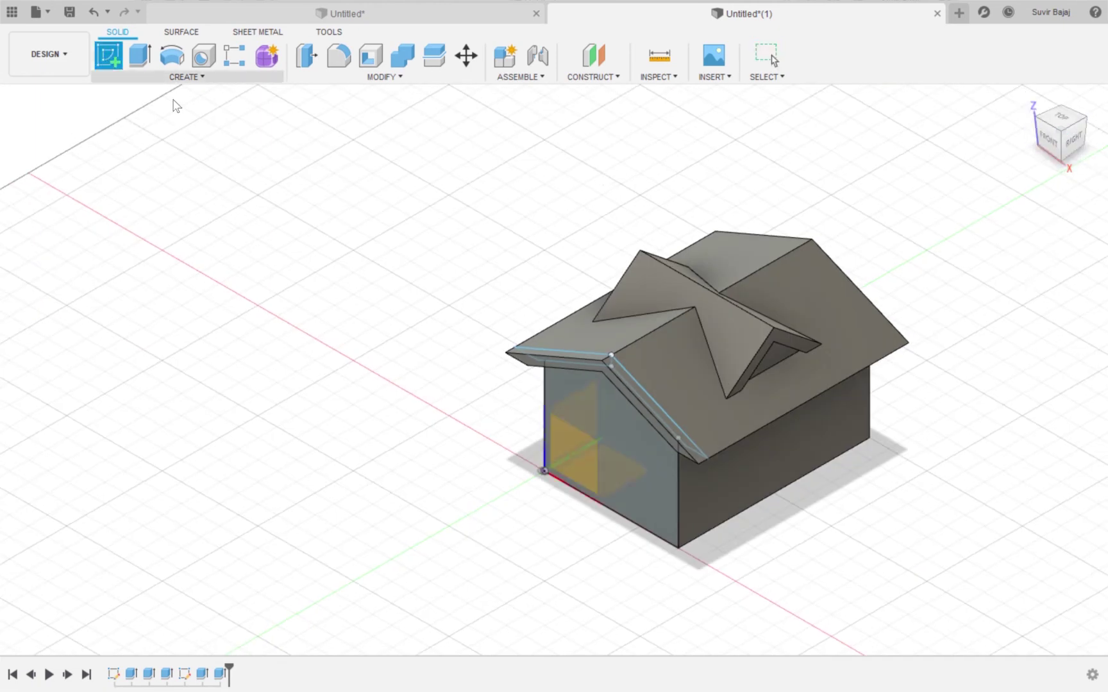
click(754, 470)
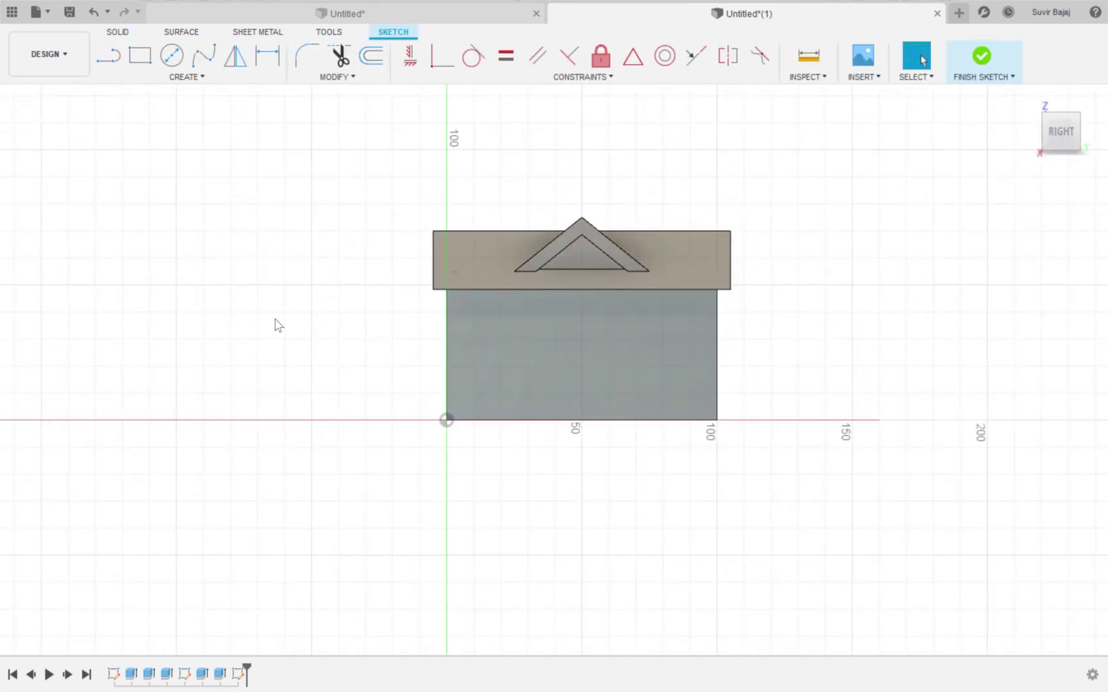
click(109, 58)
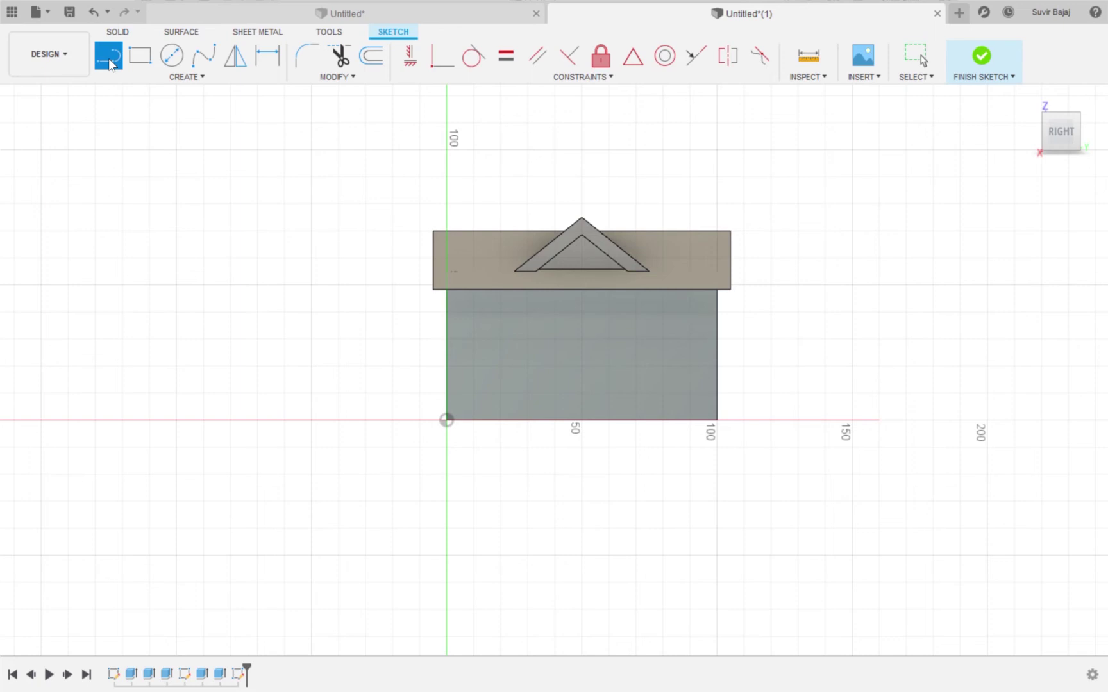
click(586, 419)
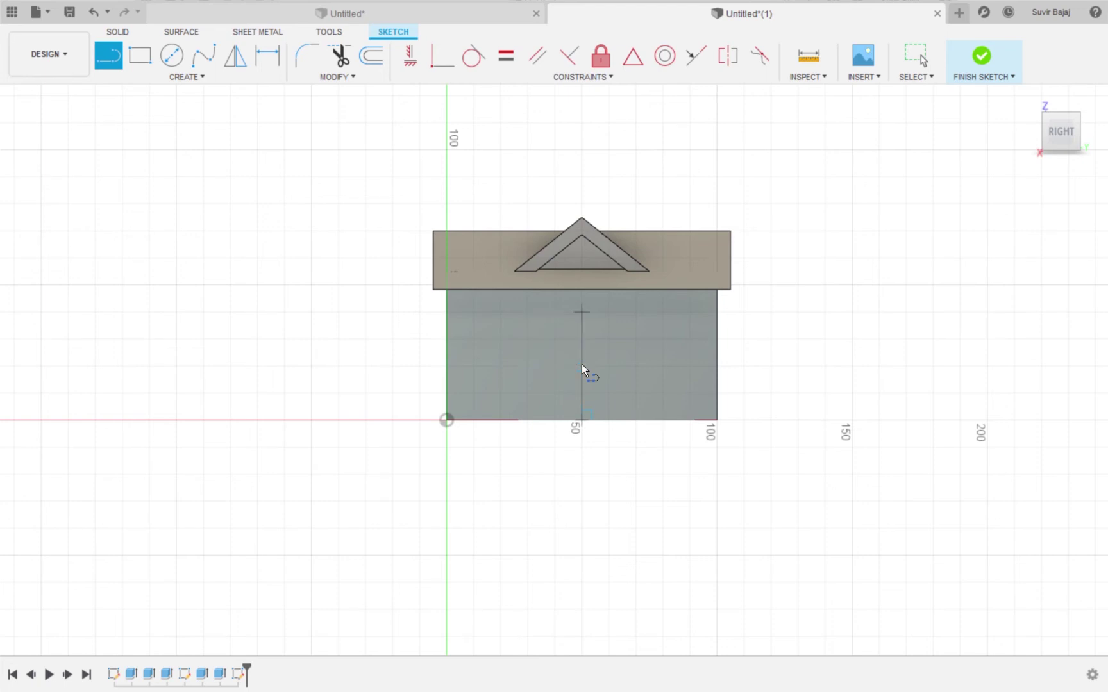
key(Return)
key(Escape)
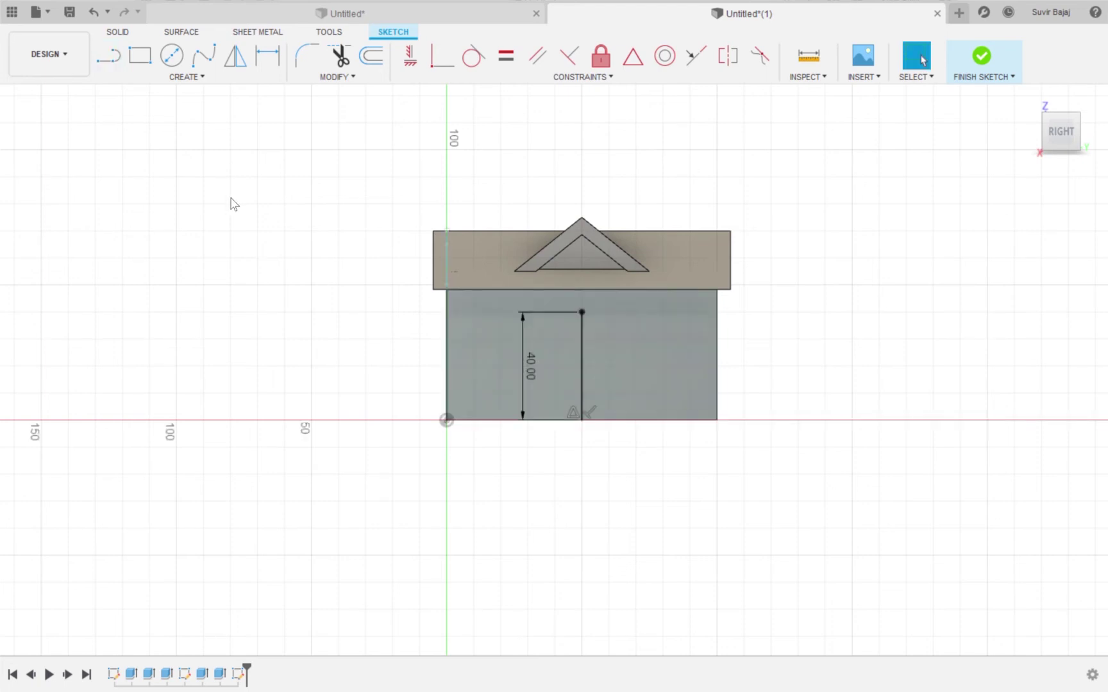
click(141, 57)
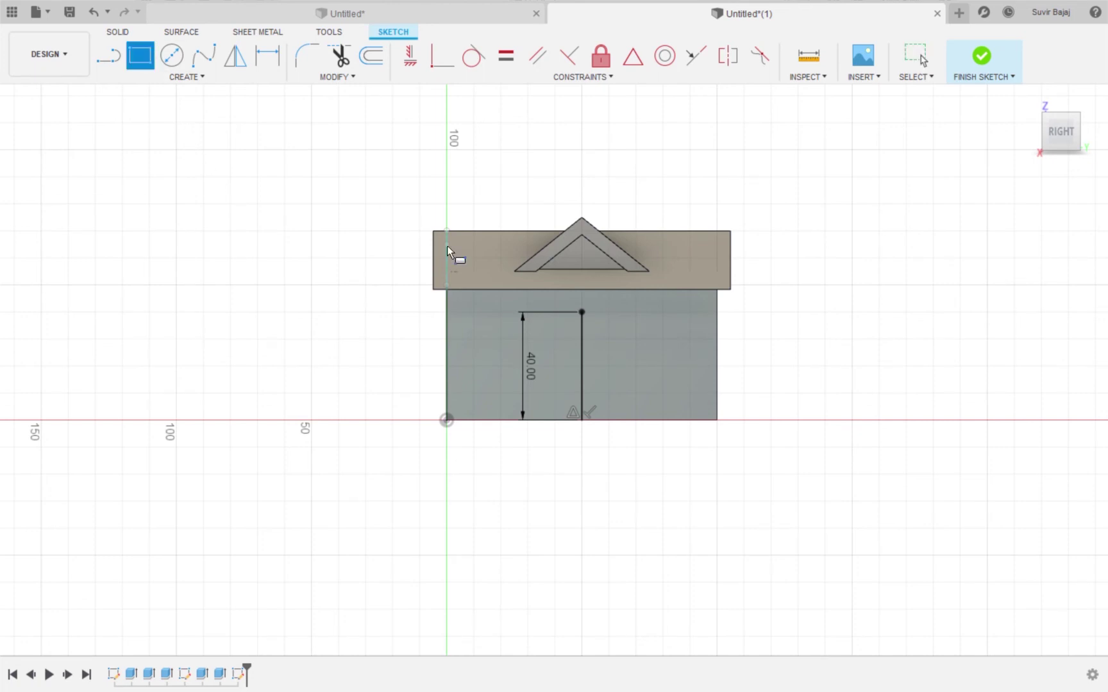
click(556, 419)
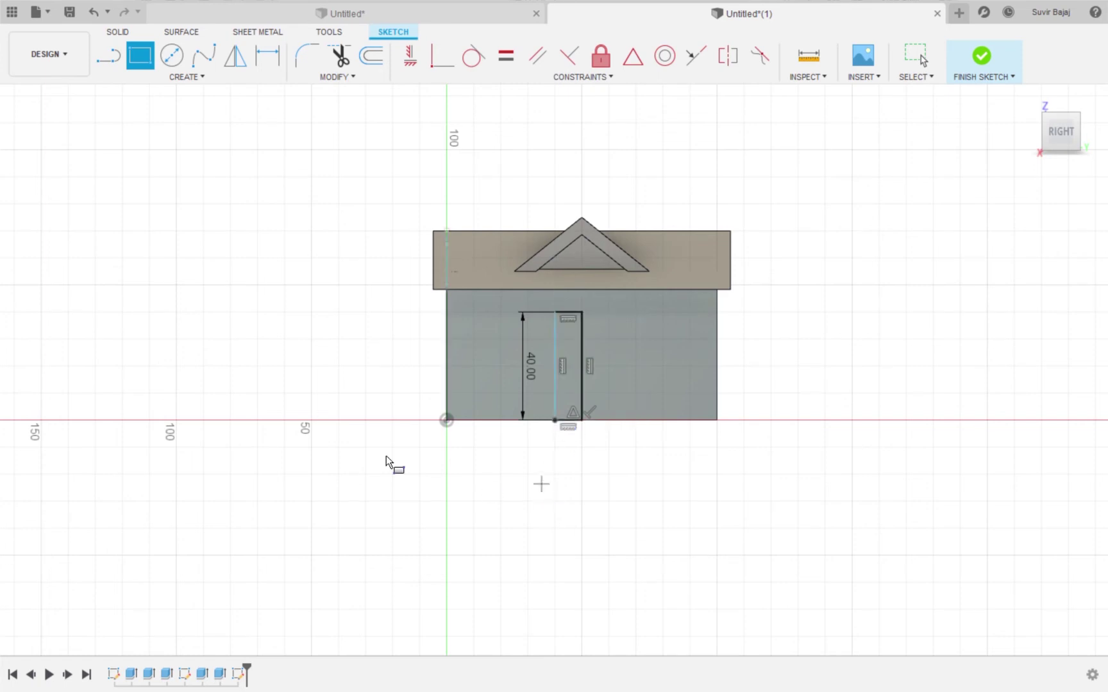
- Draw a 15 mm vertical helper line up from the ground line, left of the door
click(105, 62)
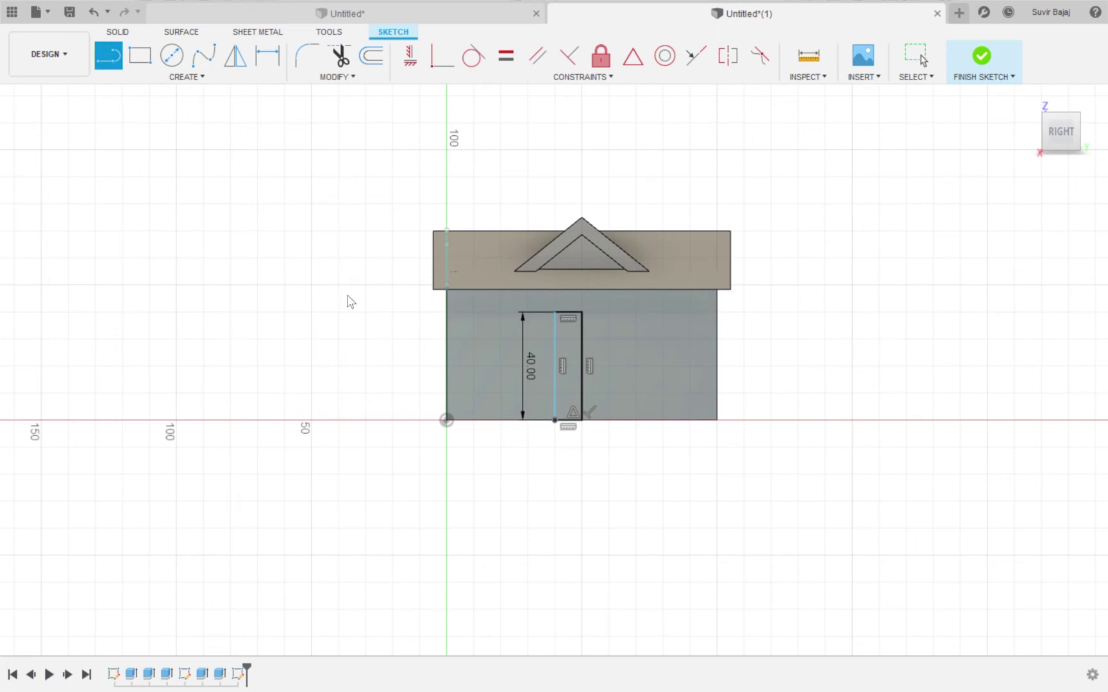
click(503, 421)
click(501, 380)
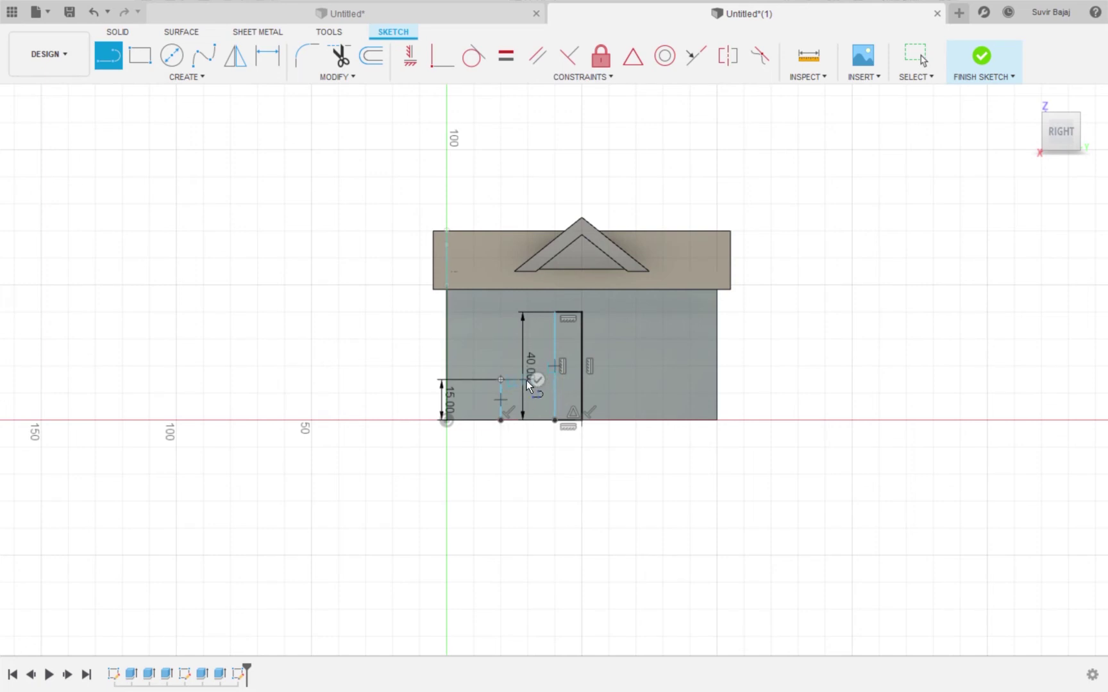
click(526, 380)
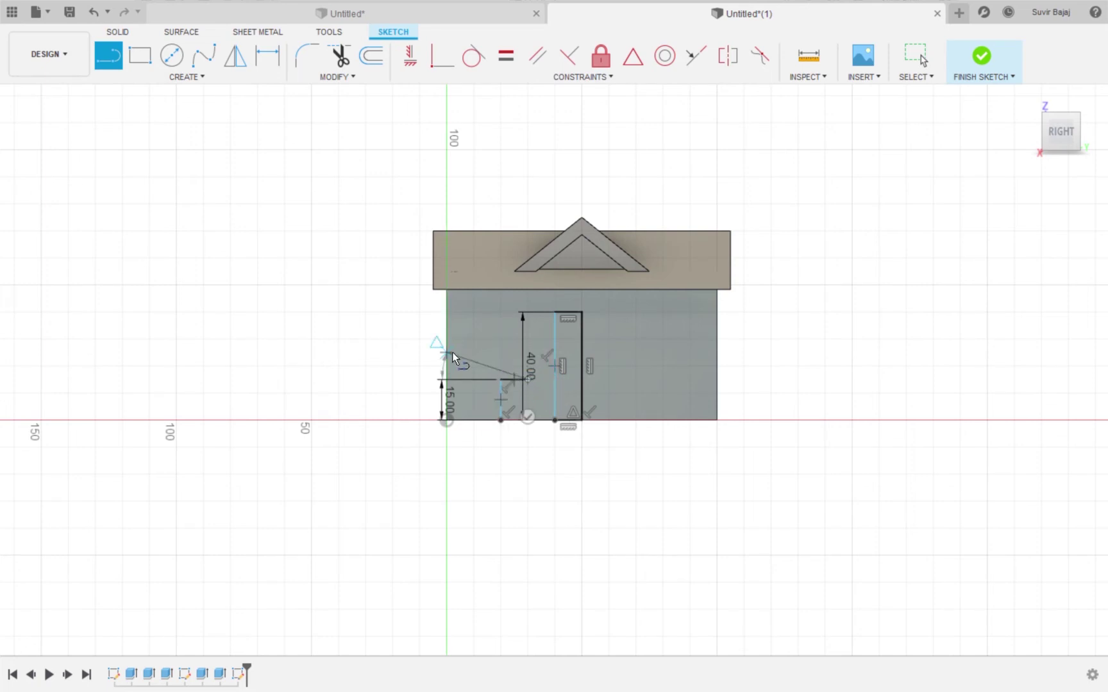
key(Escape)
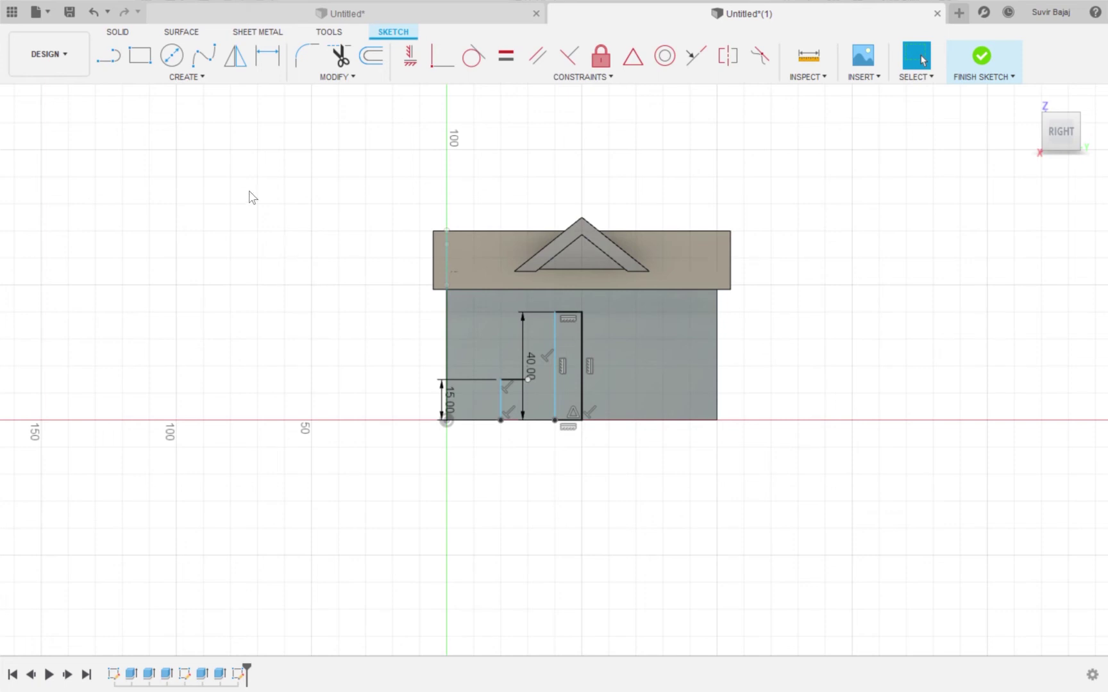
- Draw a 25 × 25 mm window square starting at the helper line's top
click(139, 55)
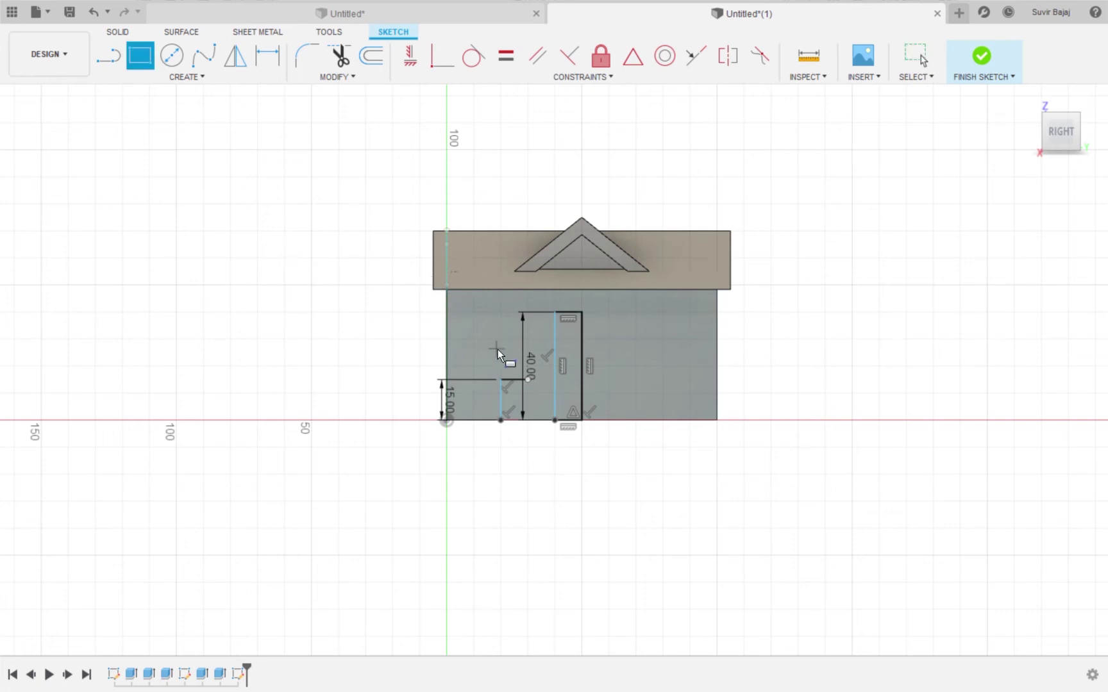
click(527, 379)
click(469, 323)
key(Escape)
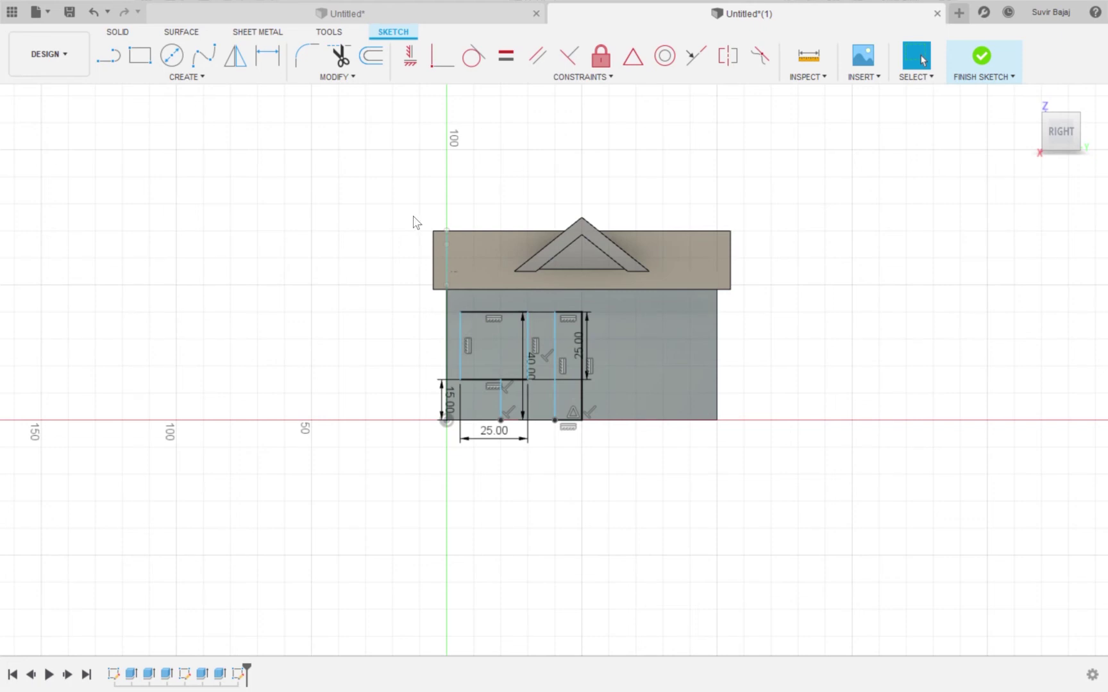
click(370, 56)
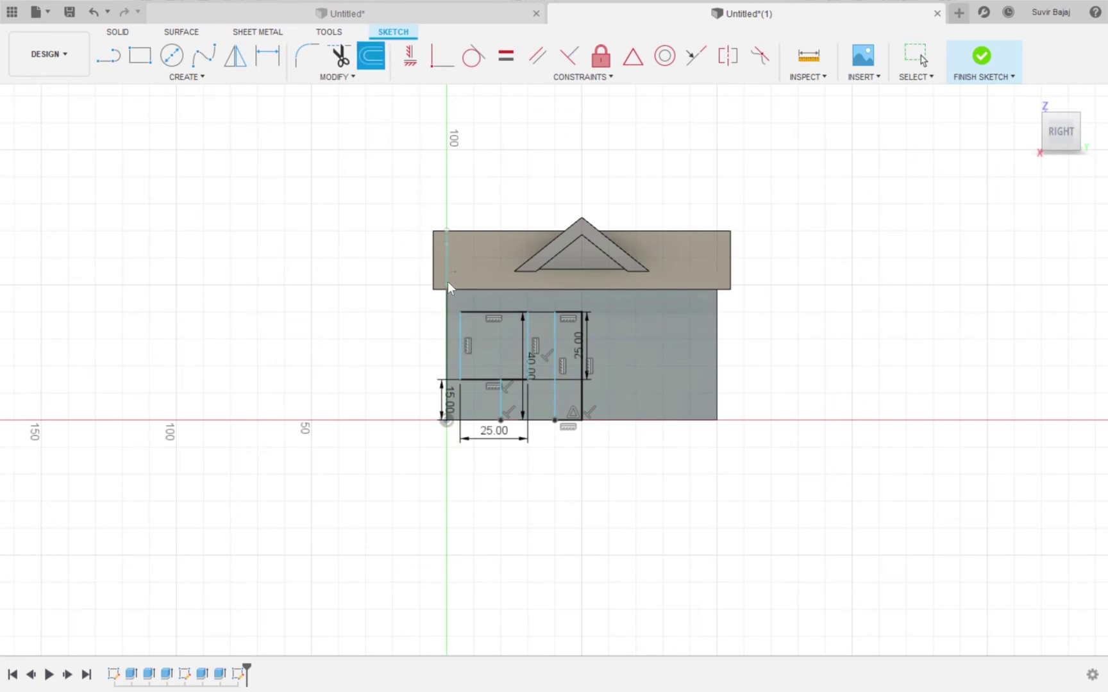
- Offset the window square inward by -2 to form a frame, and trim away the helper line beneath it
click(470, 312)
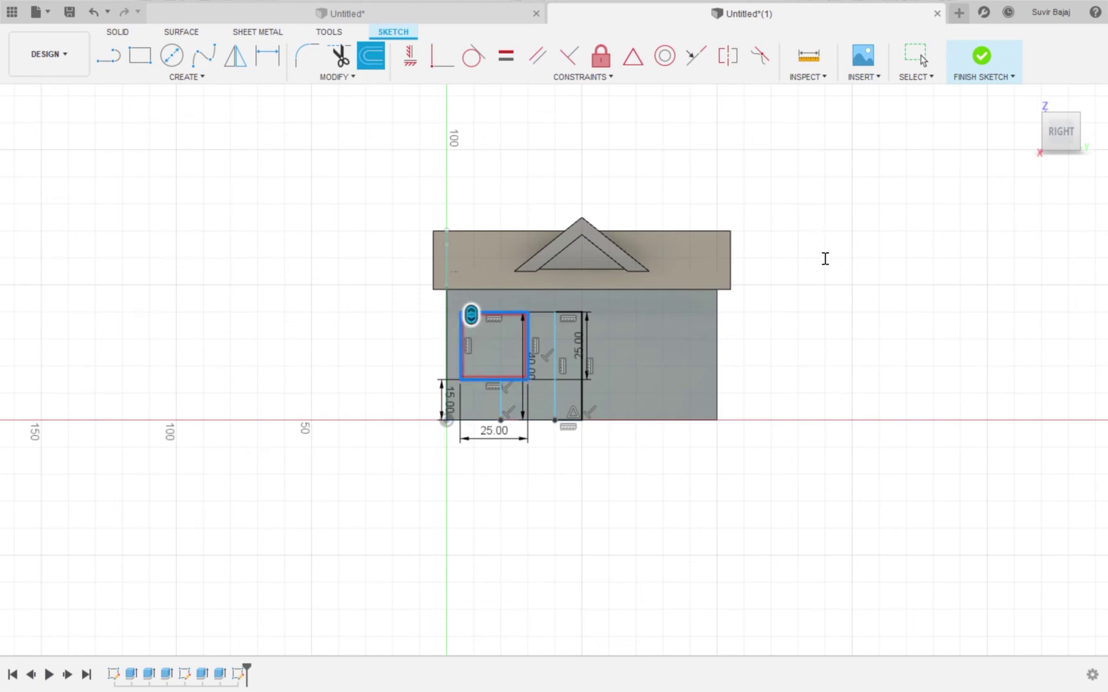
text(-2)
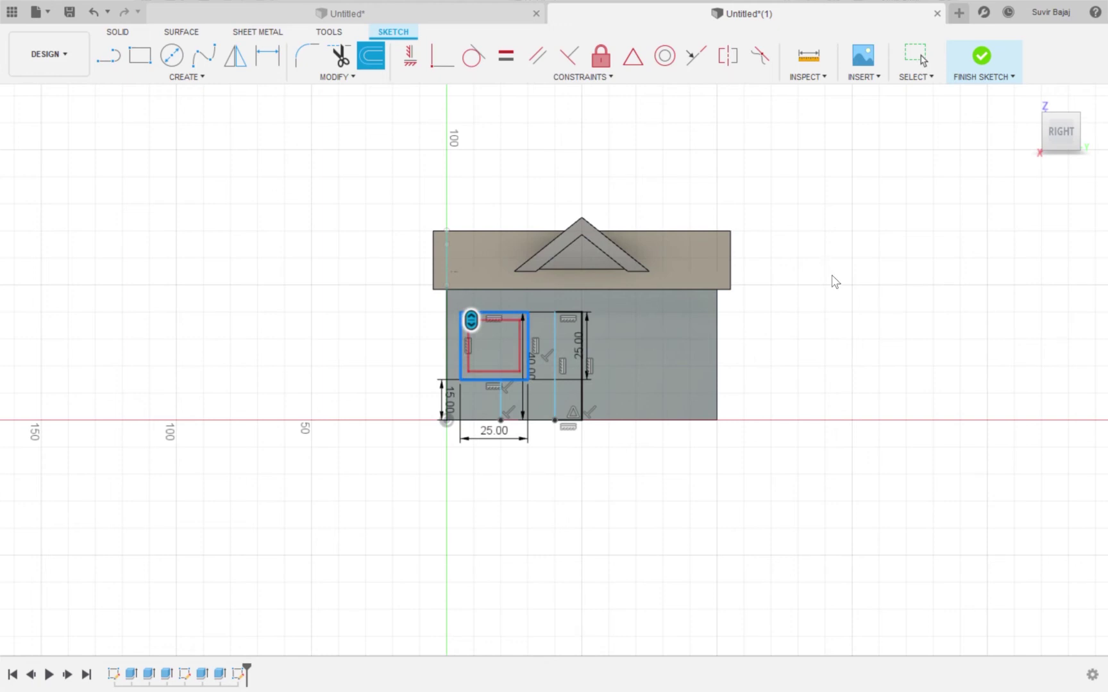
key(Return)
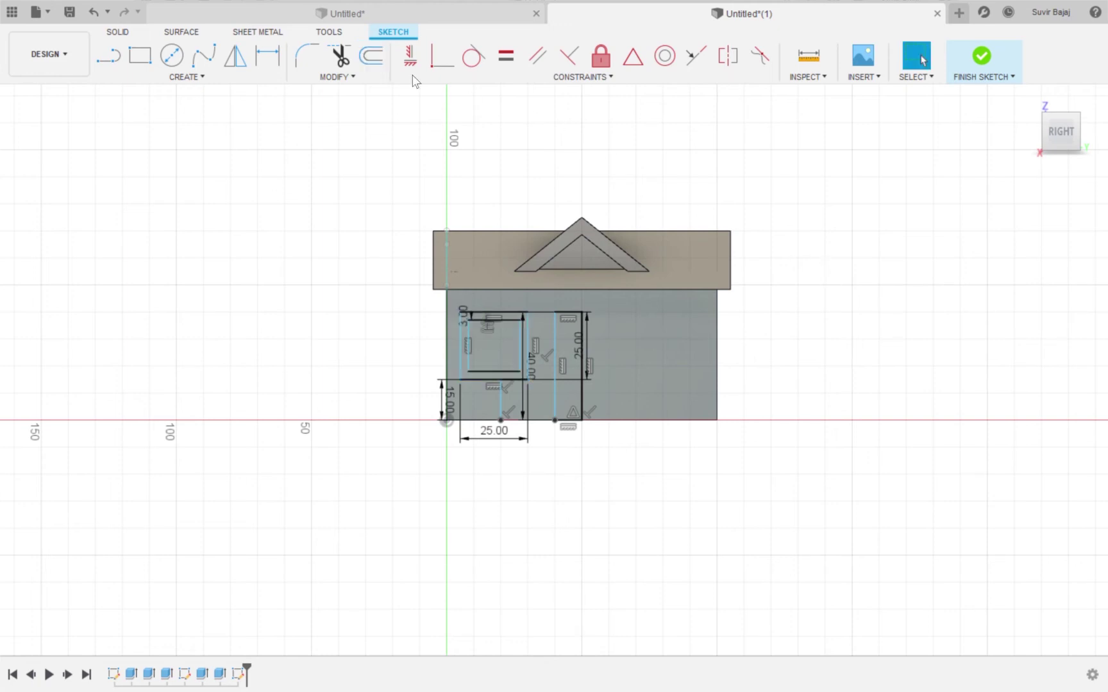
click(339, 57)
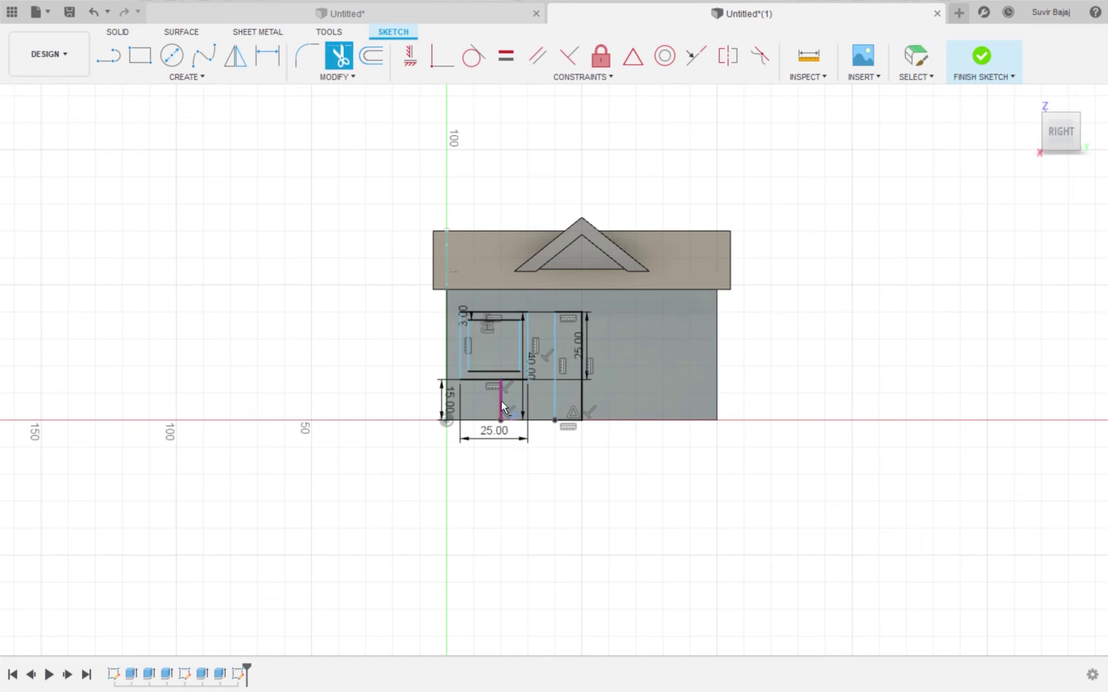
click(501, 401)
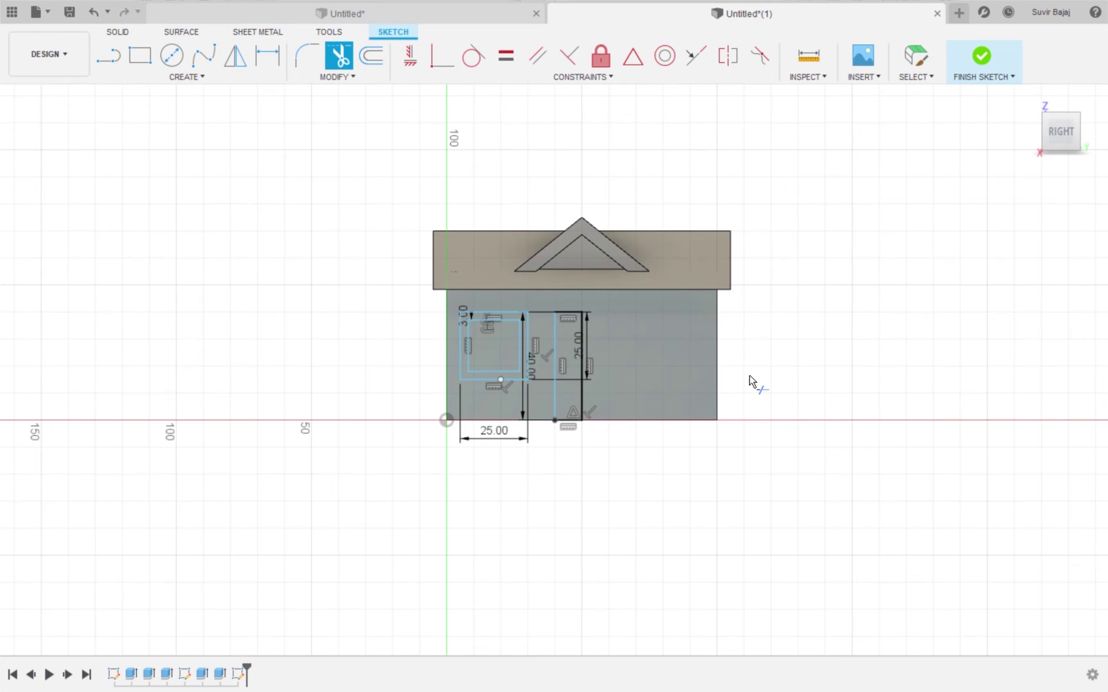
- Mirror the framed window and door line across the door's right edge to form a second window
click(235, 55)
click(569, 313)
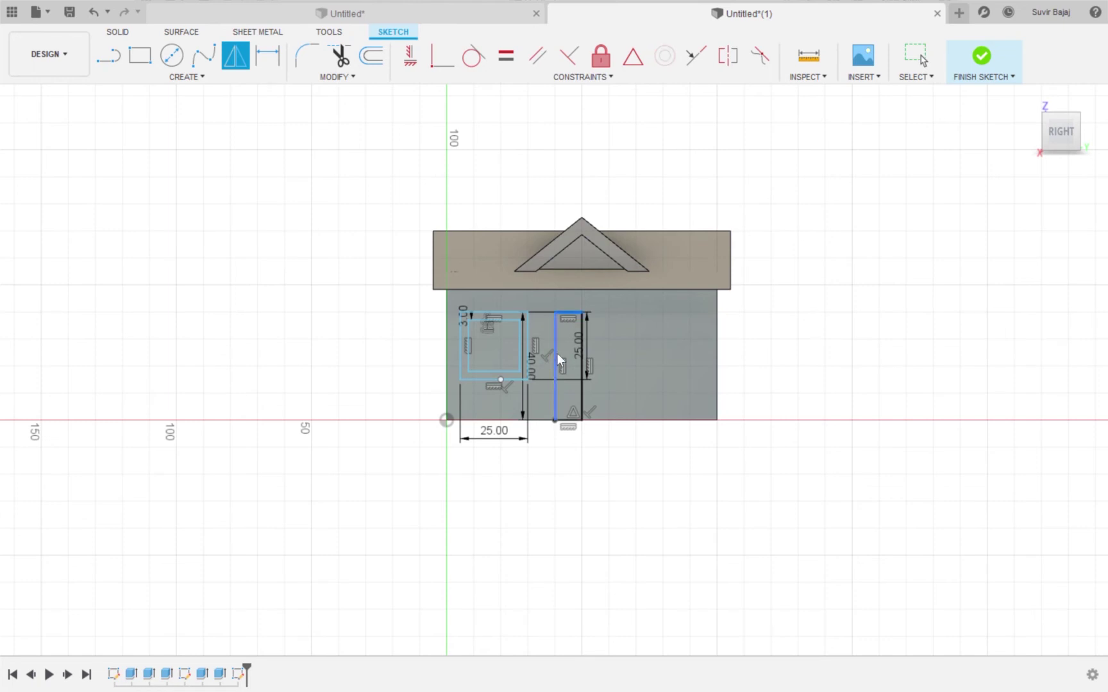
shift+click(514, 378)
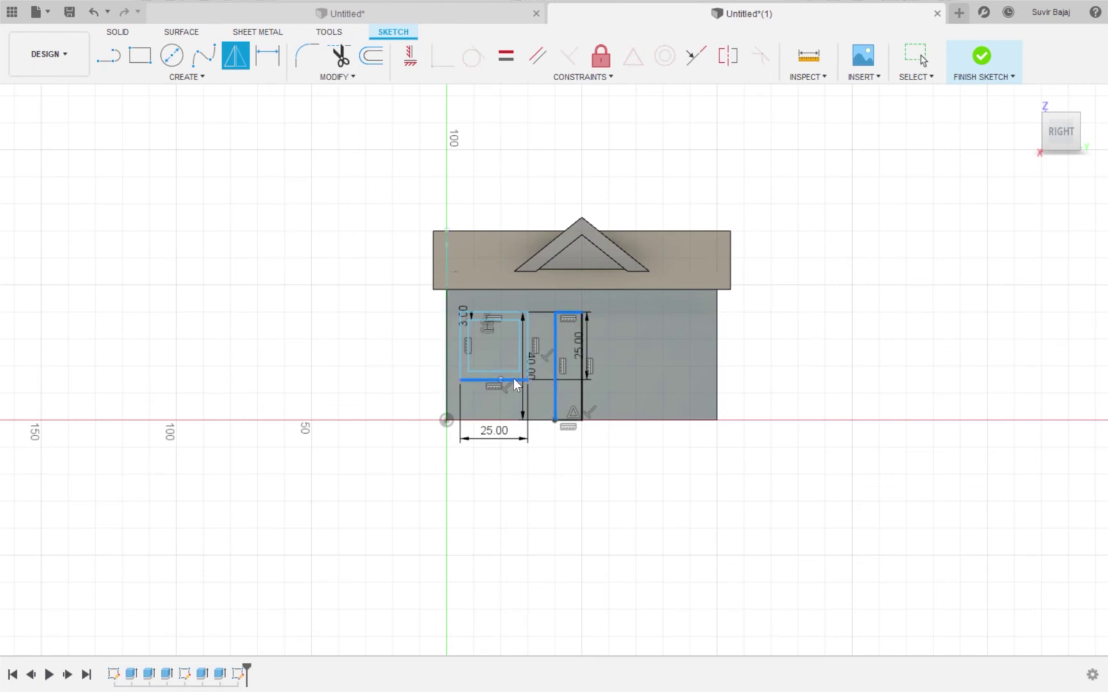
shift+click(459, 366)
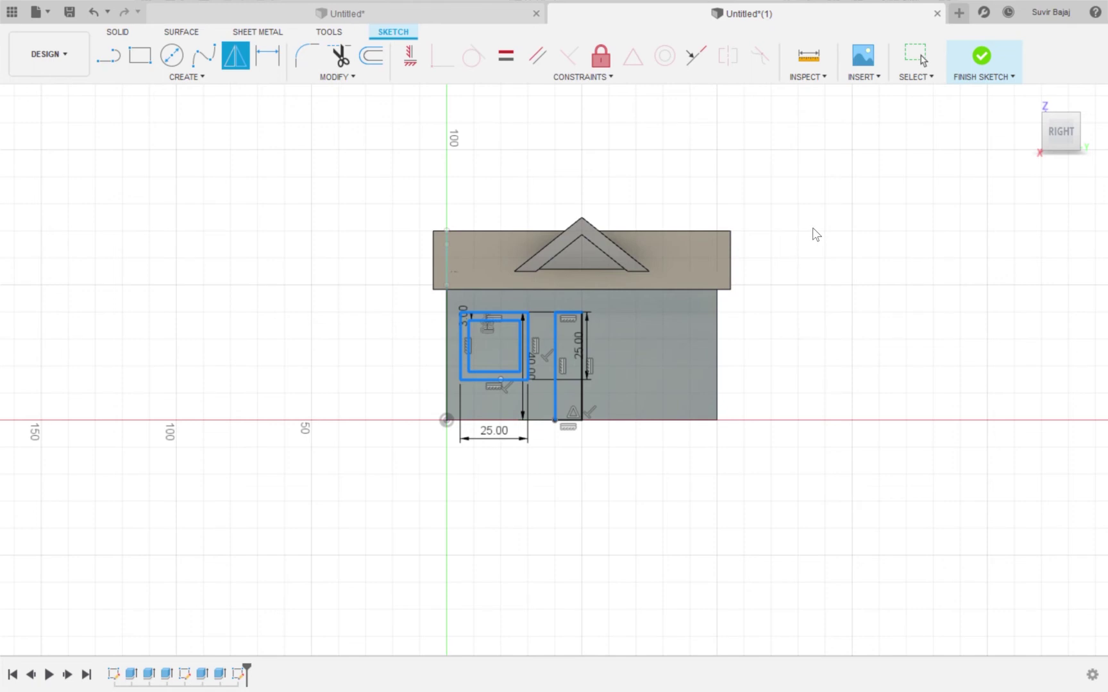
click(580, 398)
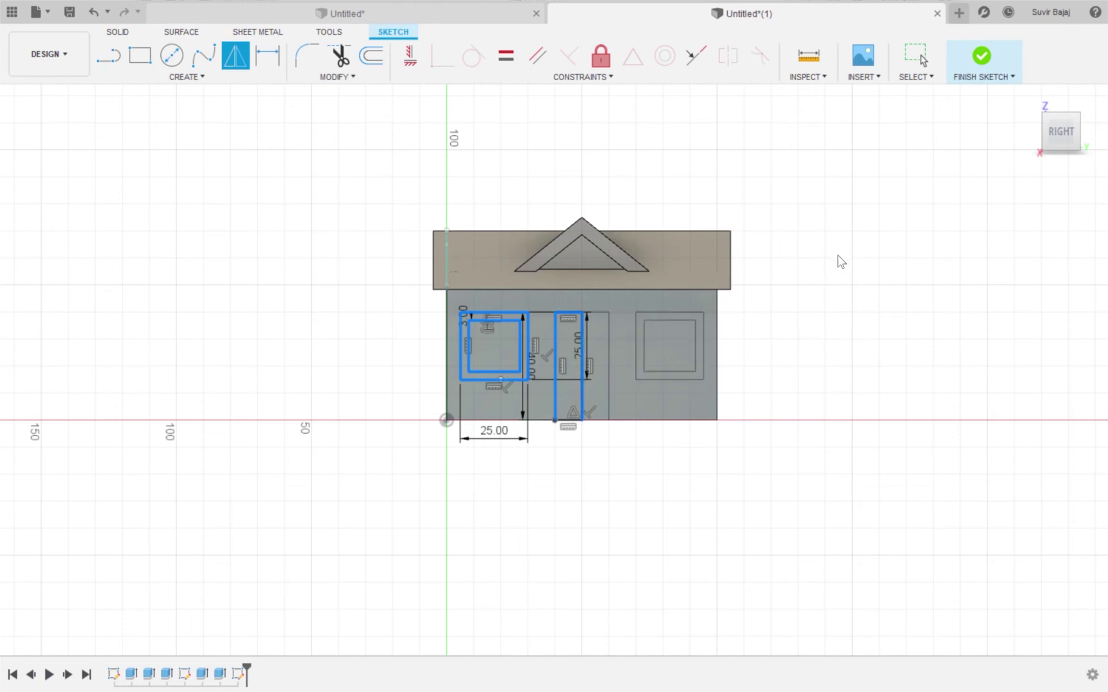
key(Return)
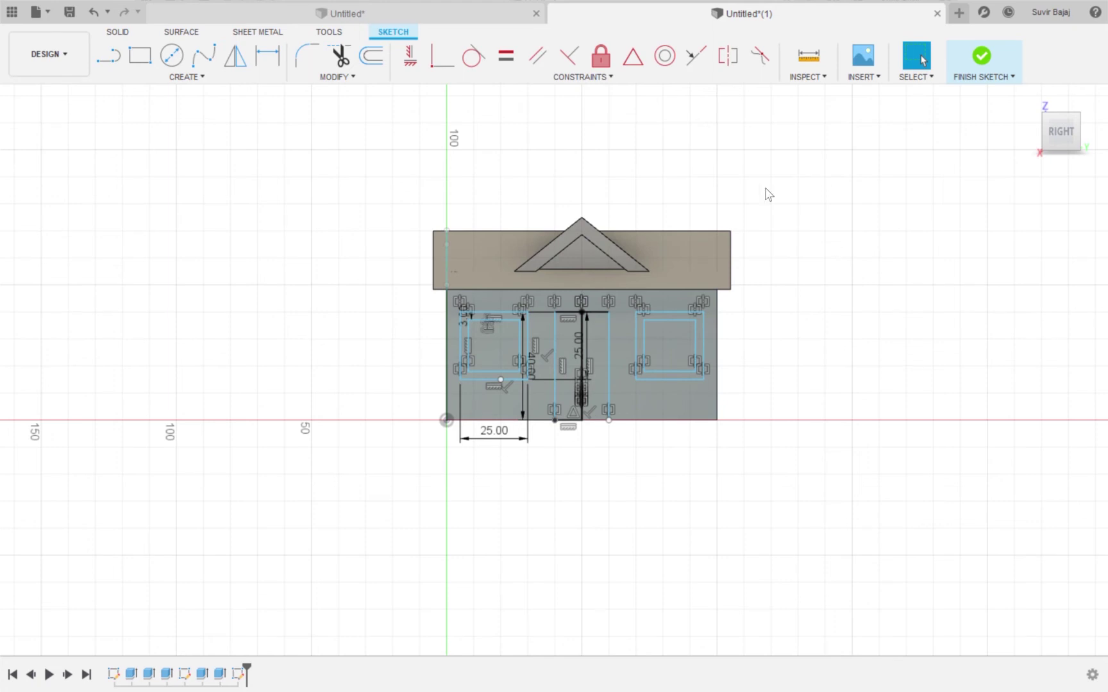
- Trim away the centre line and stray segment splitting the door
click(339, 58)
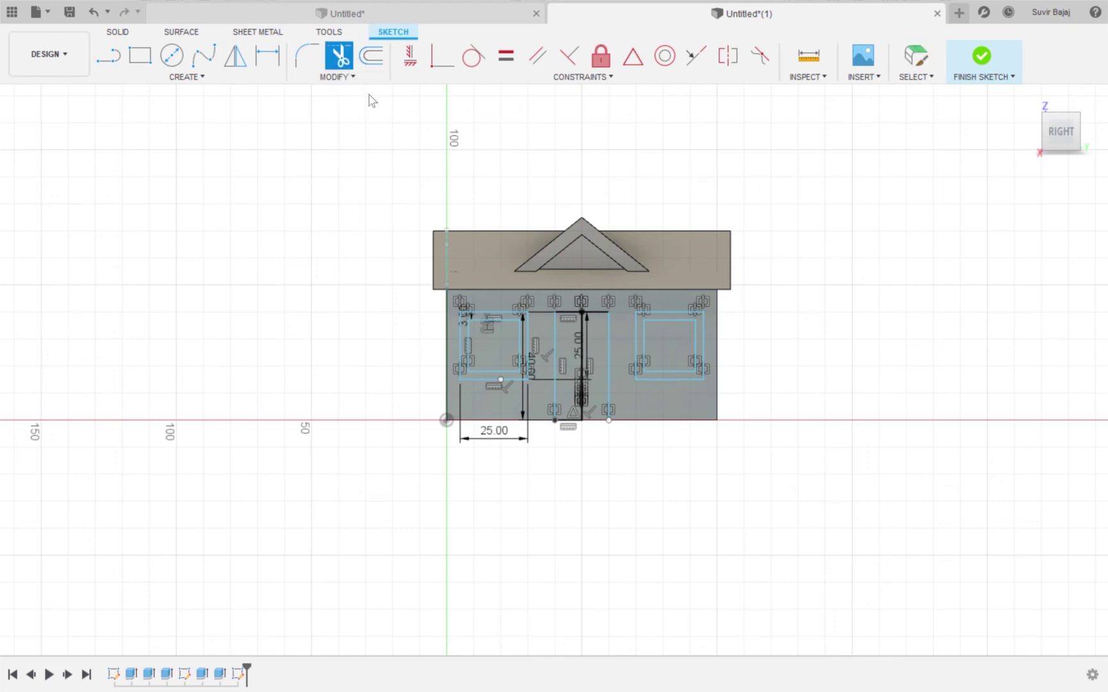
click(583, 349)
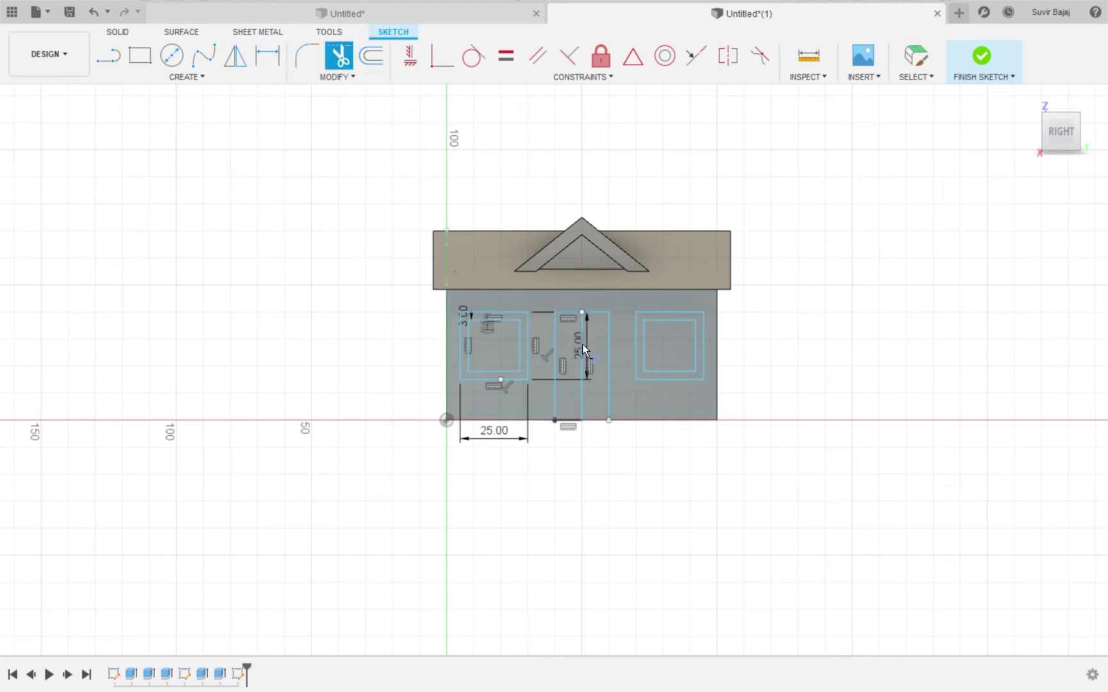
click(581, 392)
key(Escape)
scroll(584, 434, up, 2)
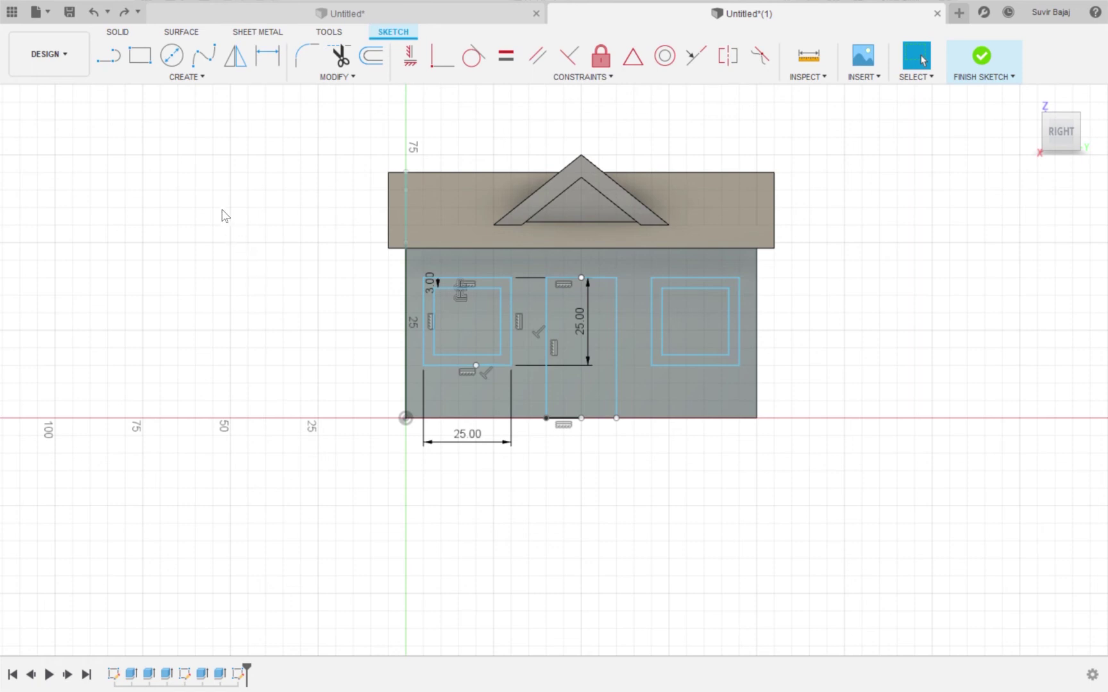
- Add a 3 mm diameter knob circle on the door and finish the sketch
click(171, 56)
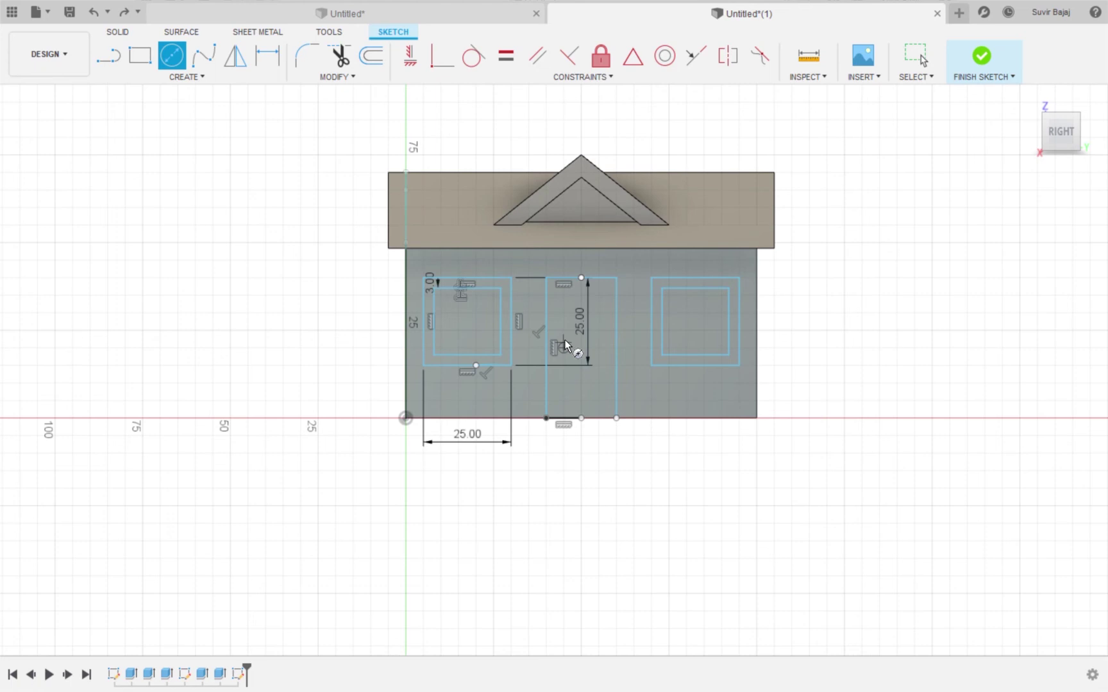
key(Escape)
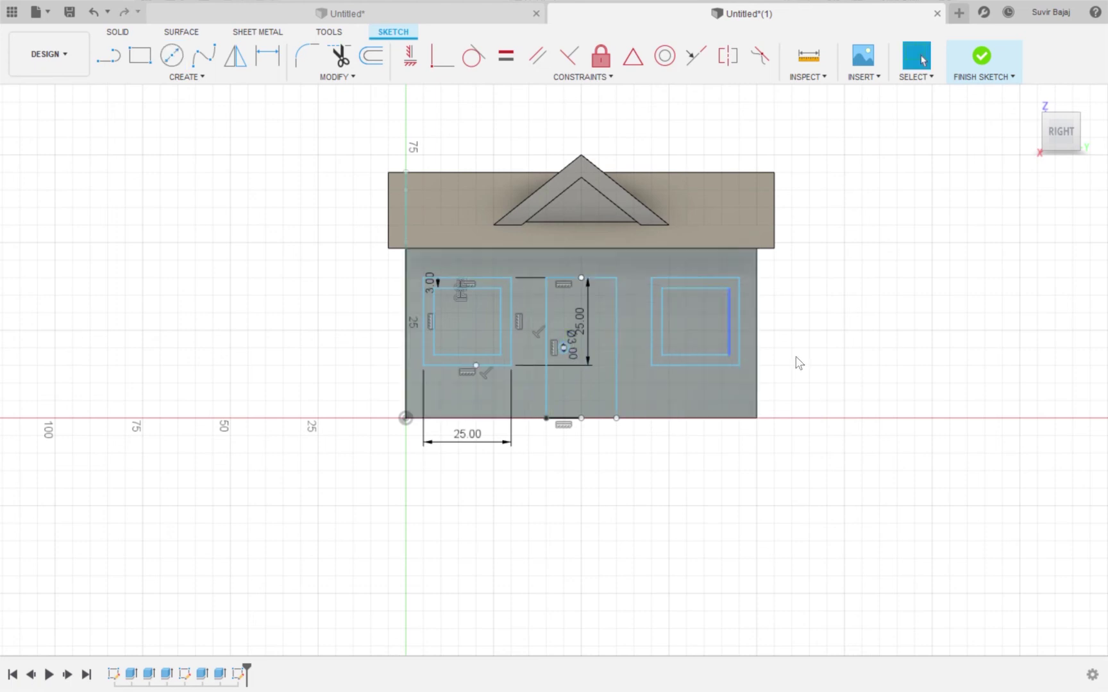
click(972, 58)
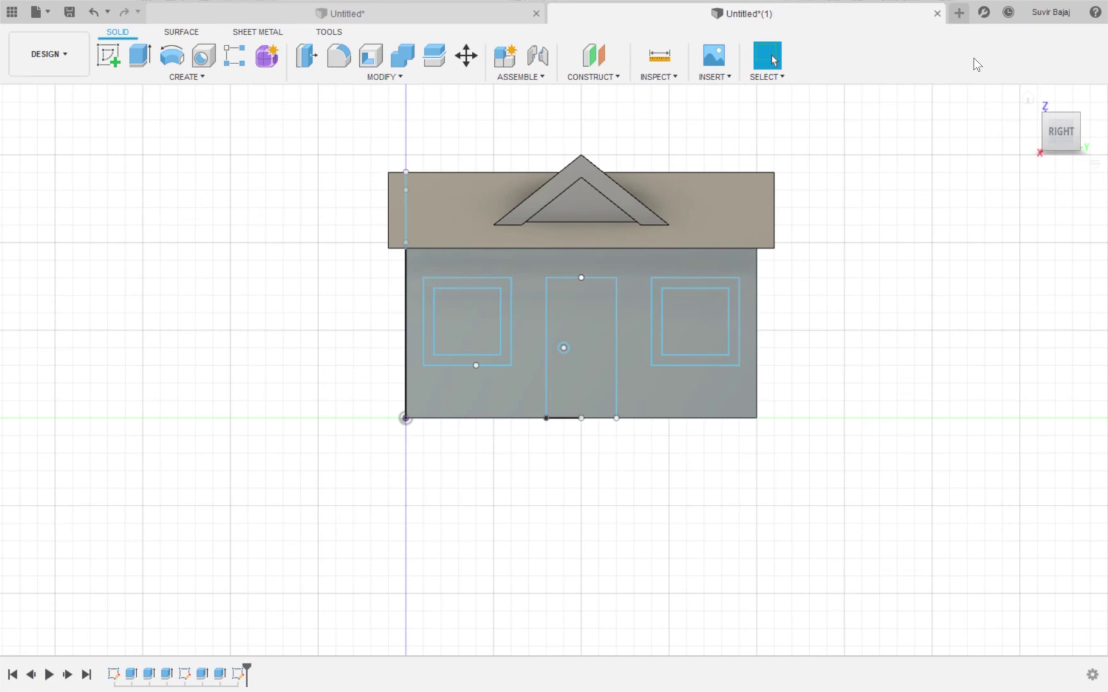
- From an isometric view, extrude both window frame rings and the doorknob circle out of the end wall
click(1044, 118)
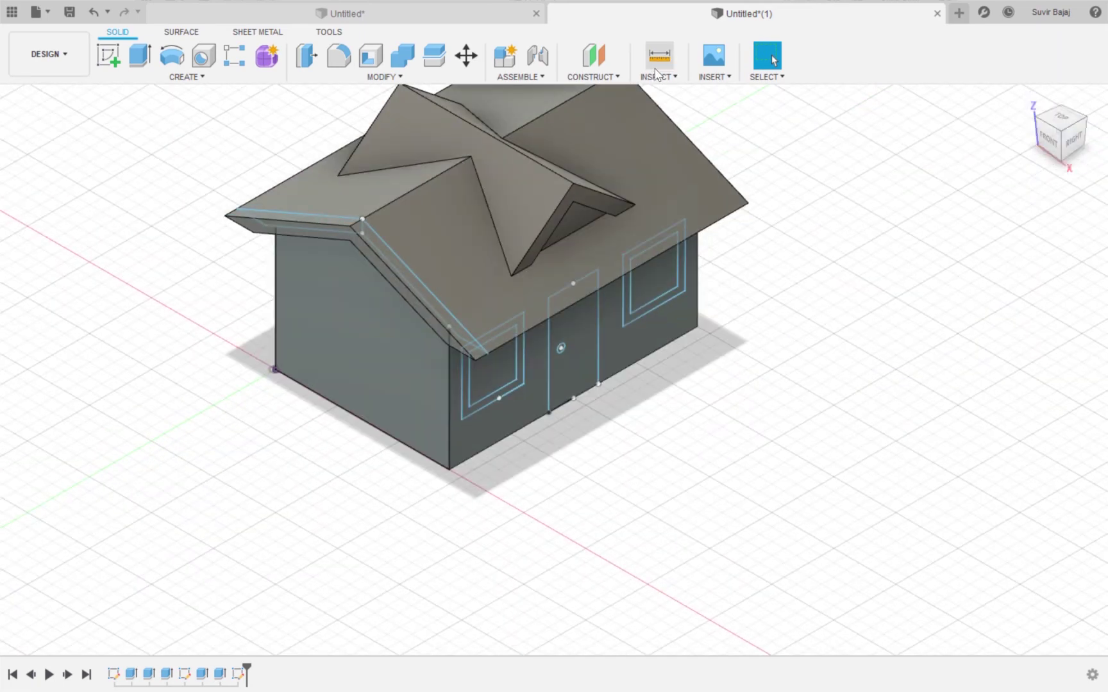
click(140, 55)
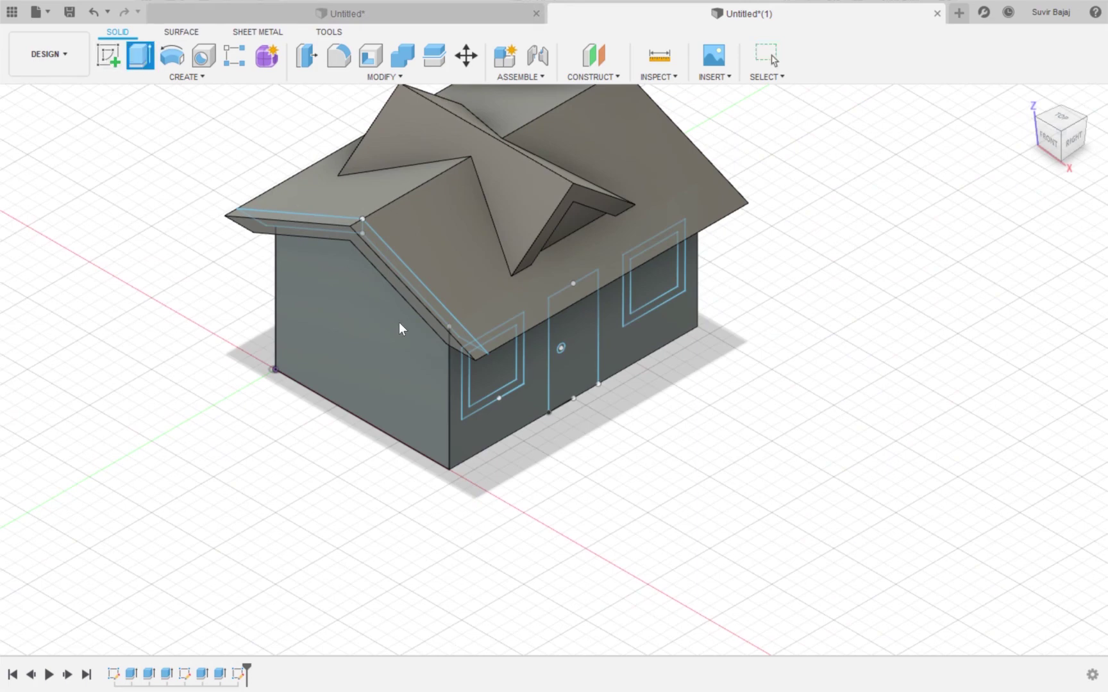
click(463, 396)
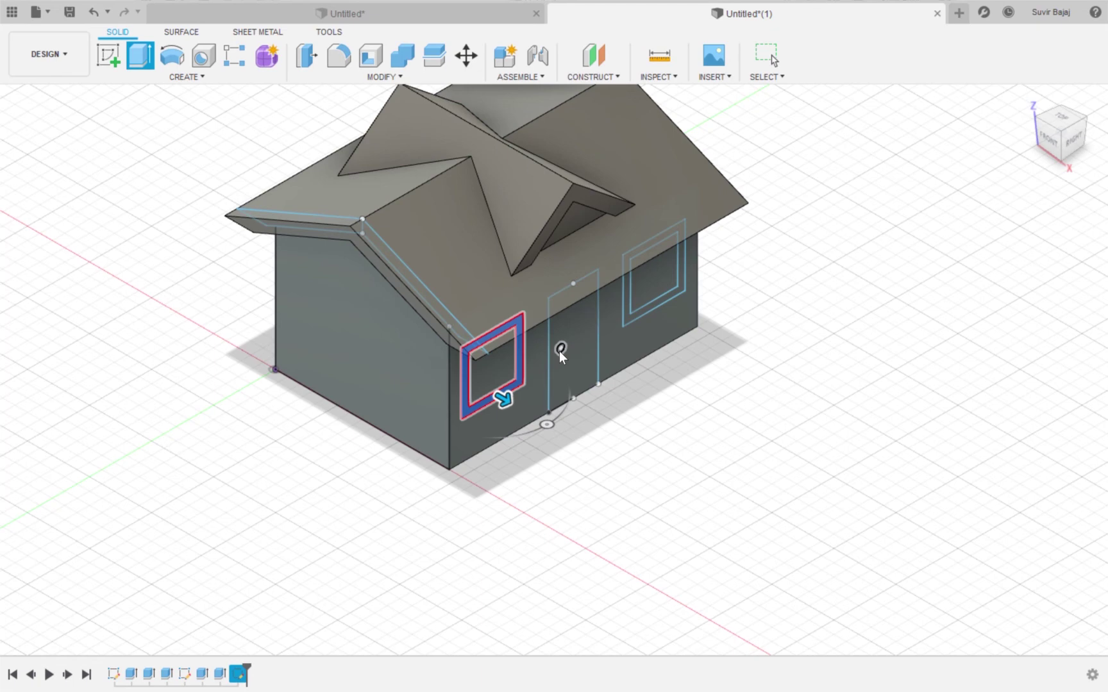
click(560, 352)
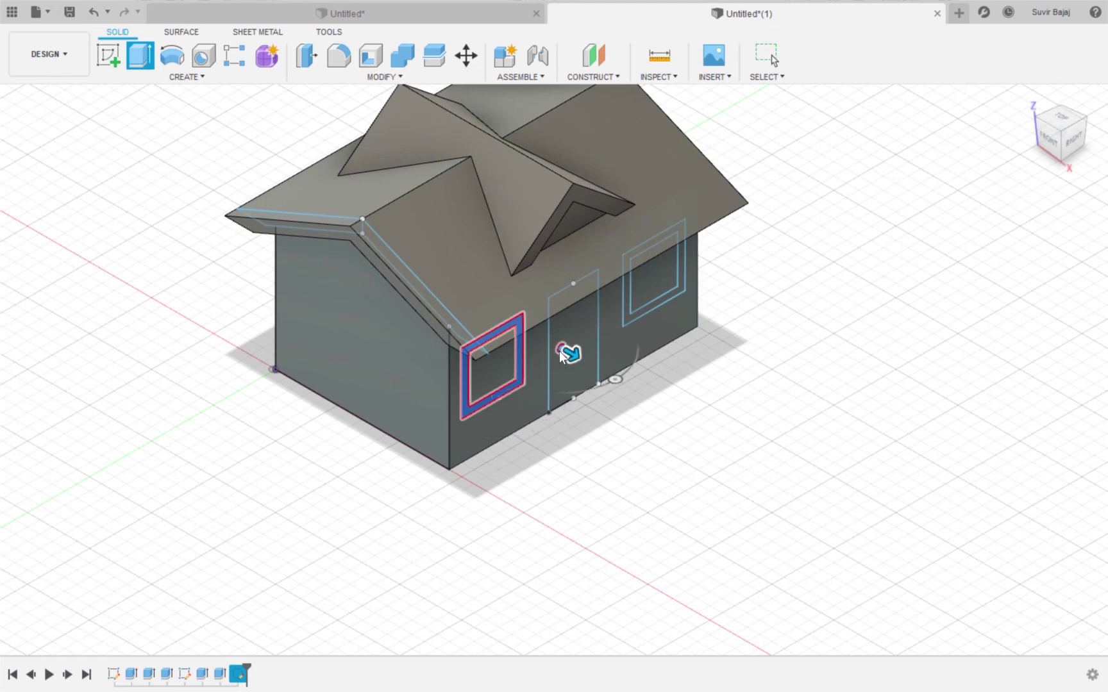
click(649, 308)
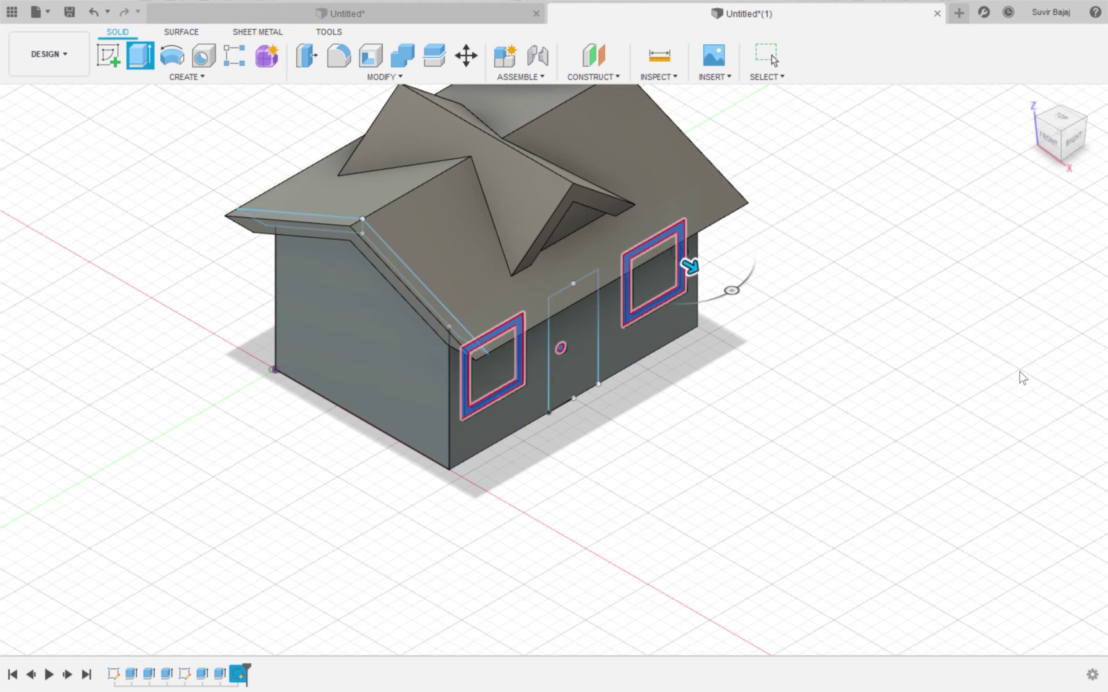
key(Return)
key(Return)
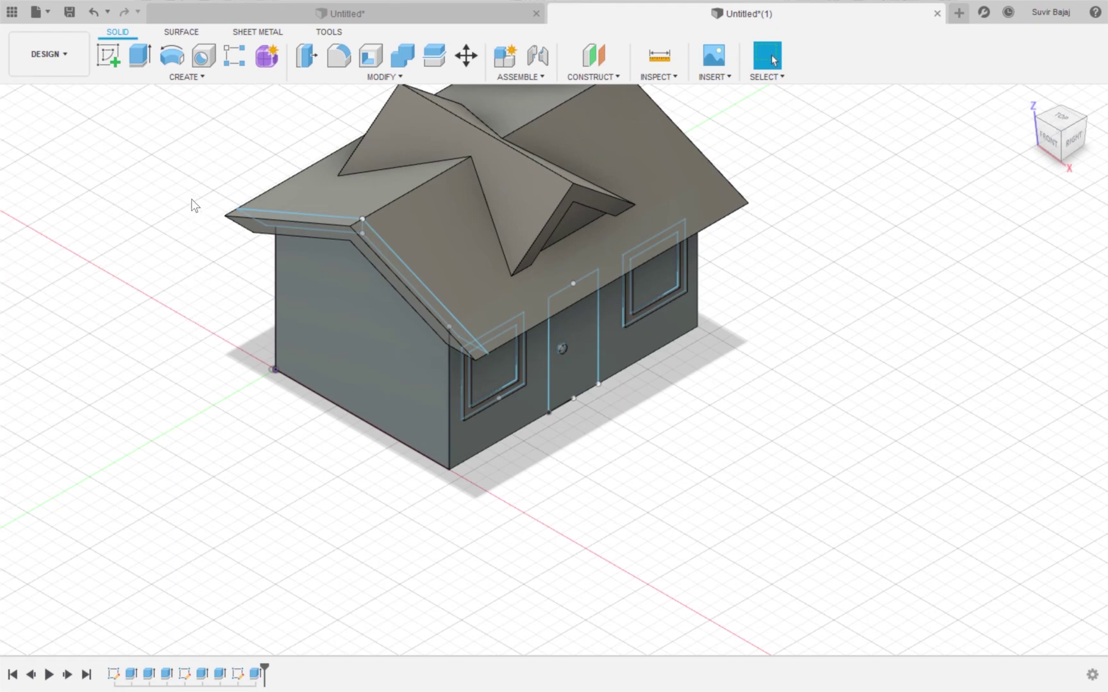
- Extrude the door profile inward to set the door into the end wall
click(141, 59)
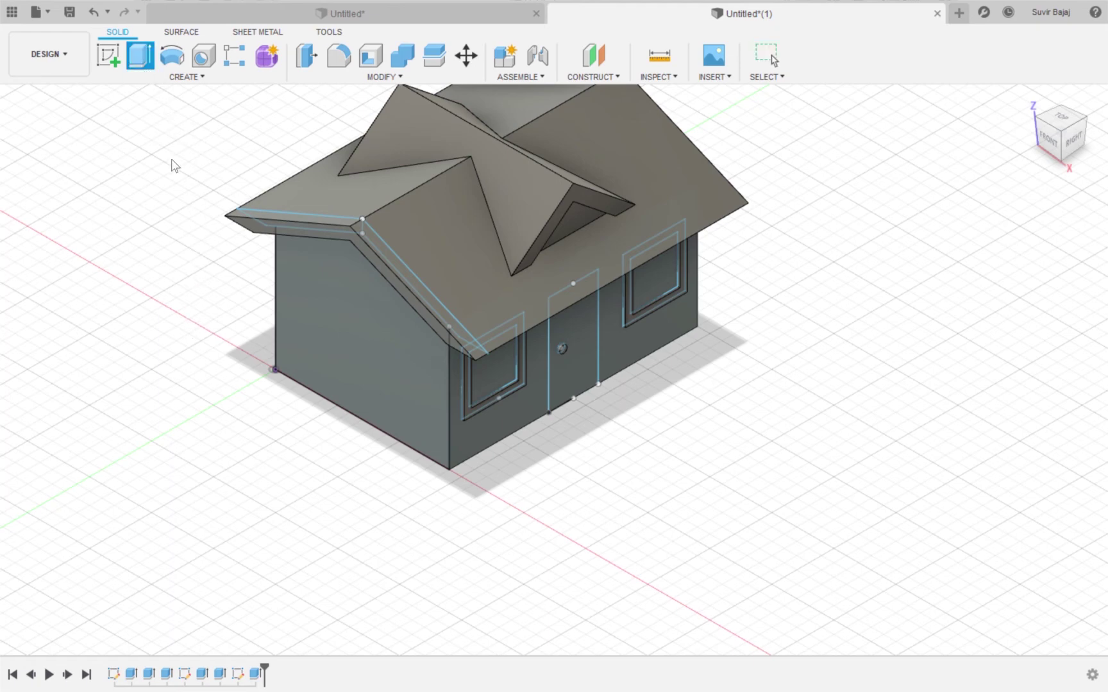
click(578, 328)
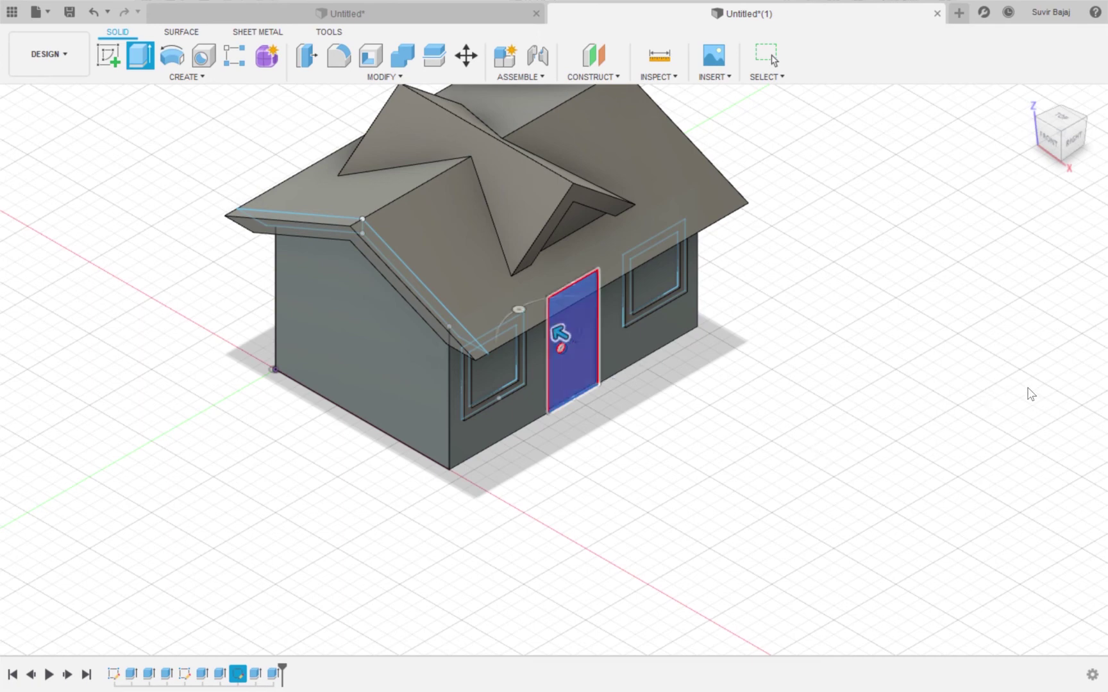
key(Return)
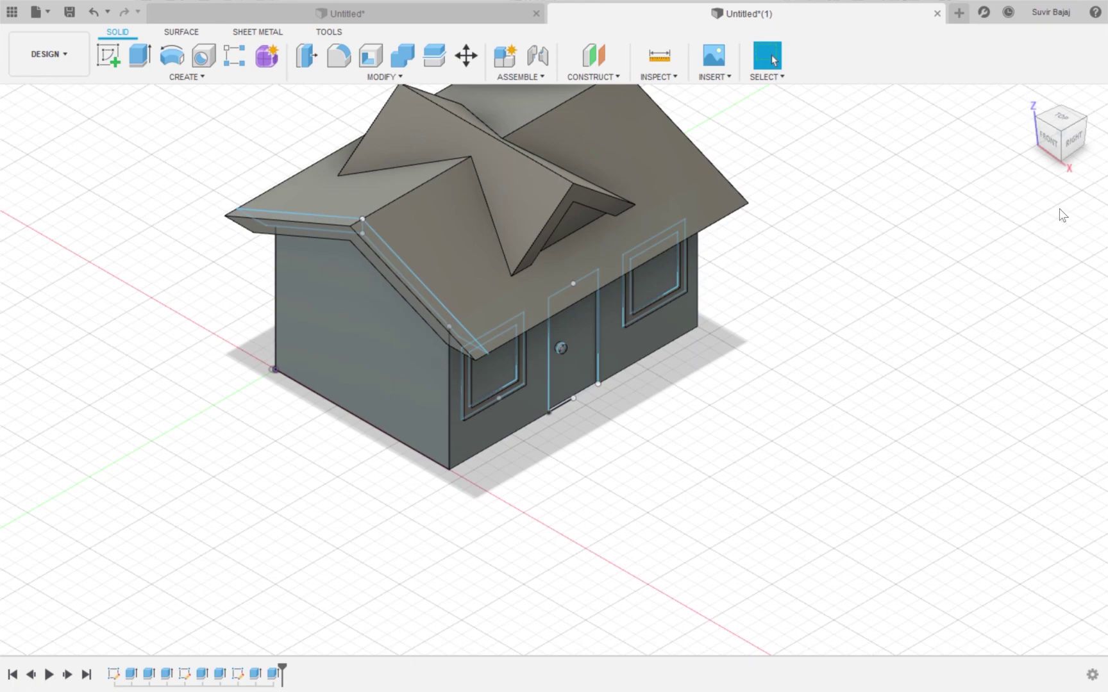
- Sketch a 20 × 15 rectangle at the wall edge on the house's bottom face
click(1069, 167)
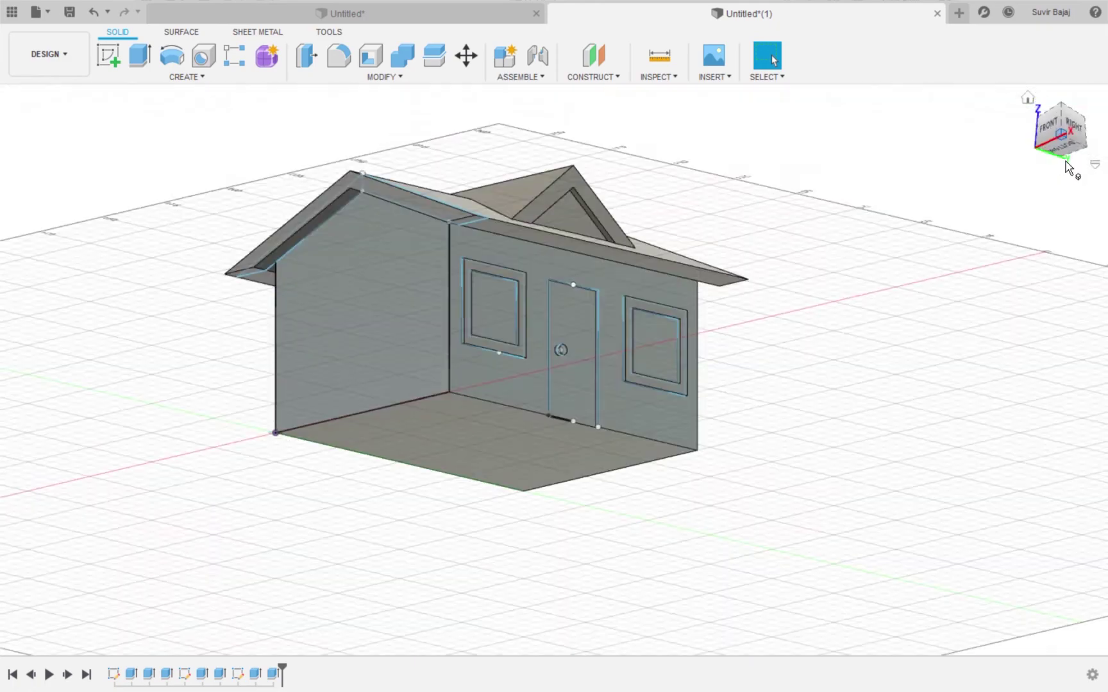
click(1069, 156)
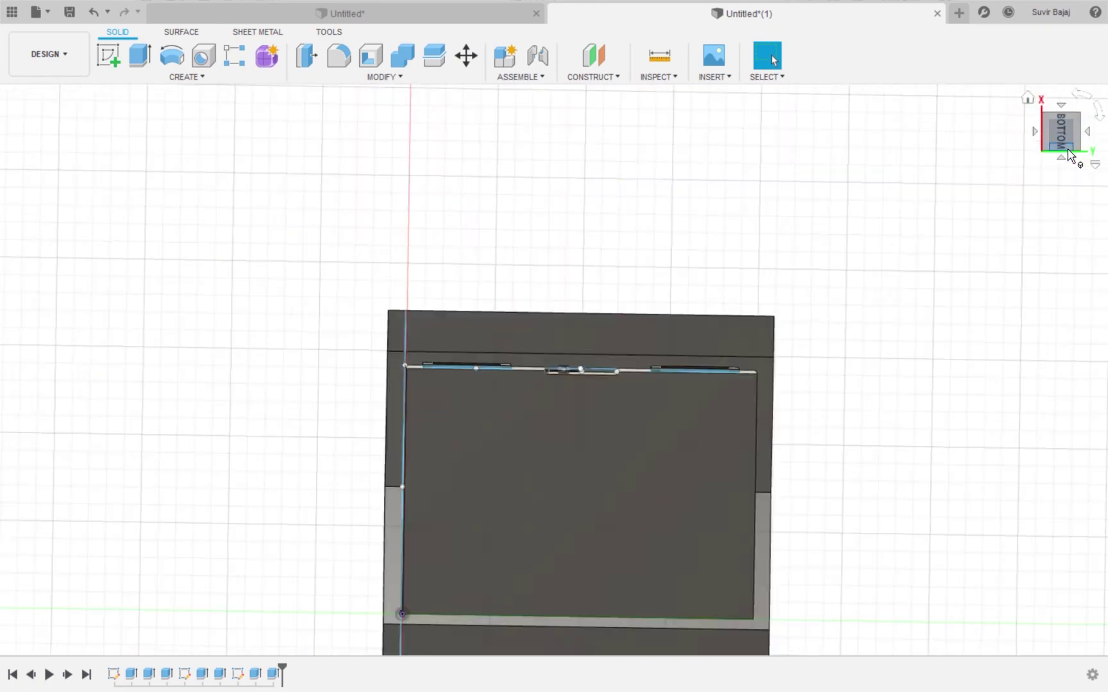
click(1102, 122)
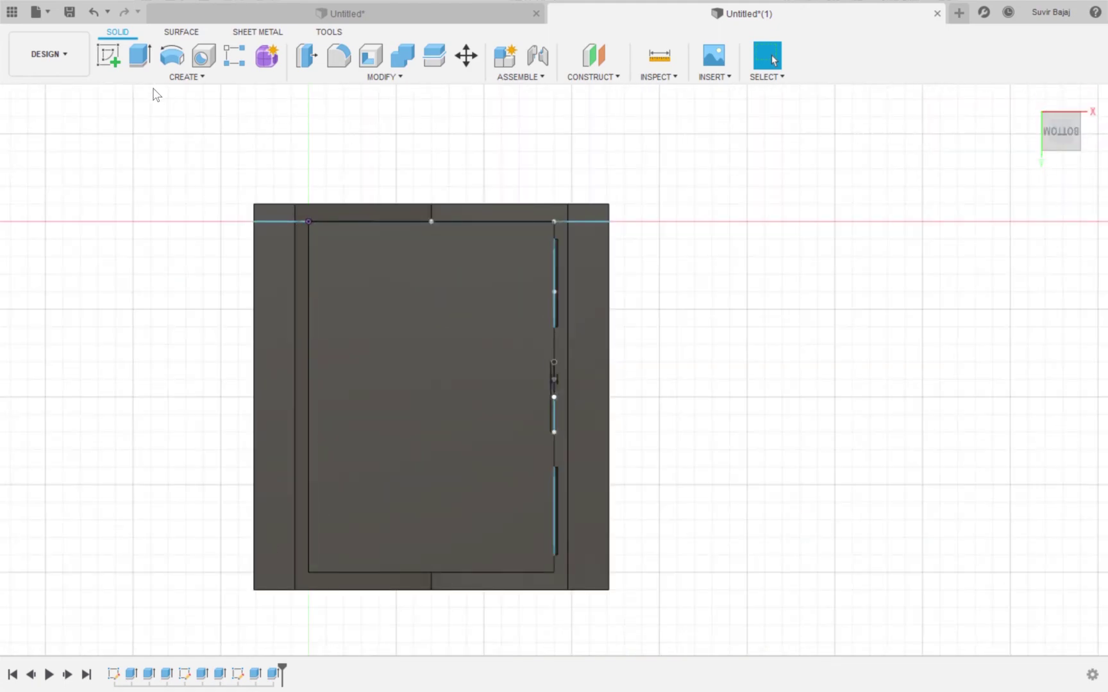
click(109, 65)
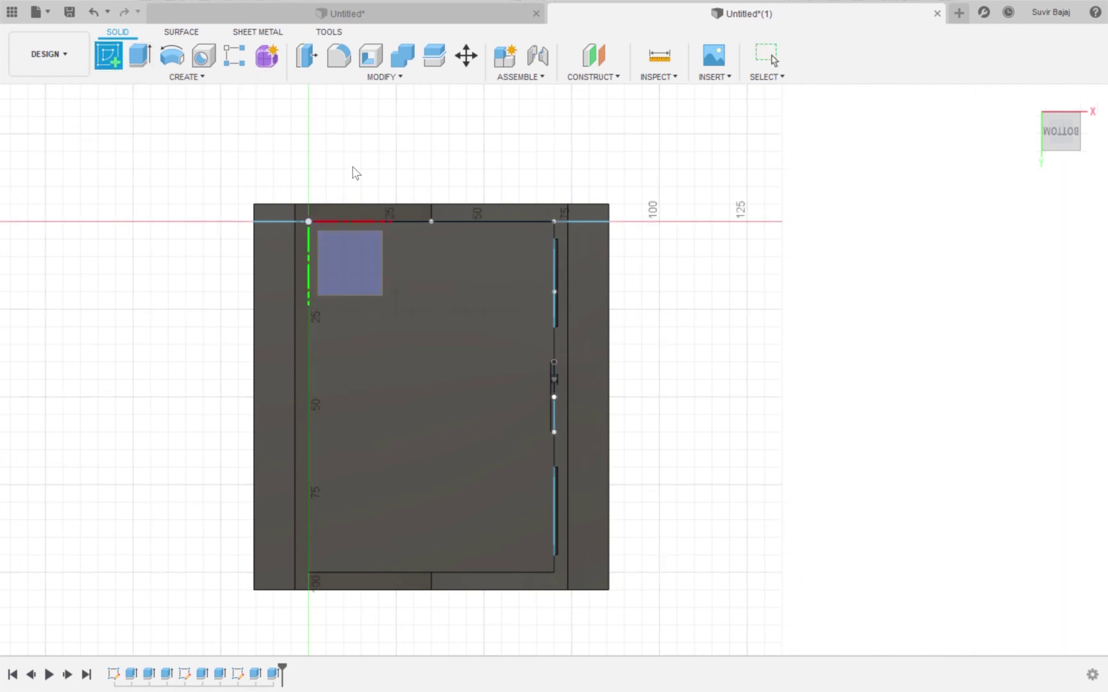
click(423, 261)
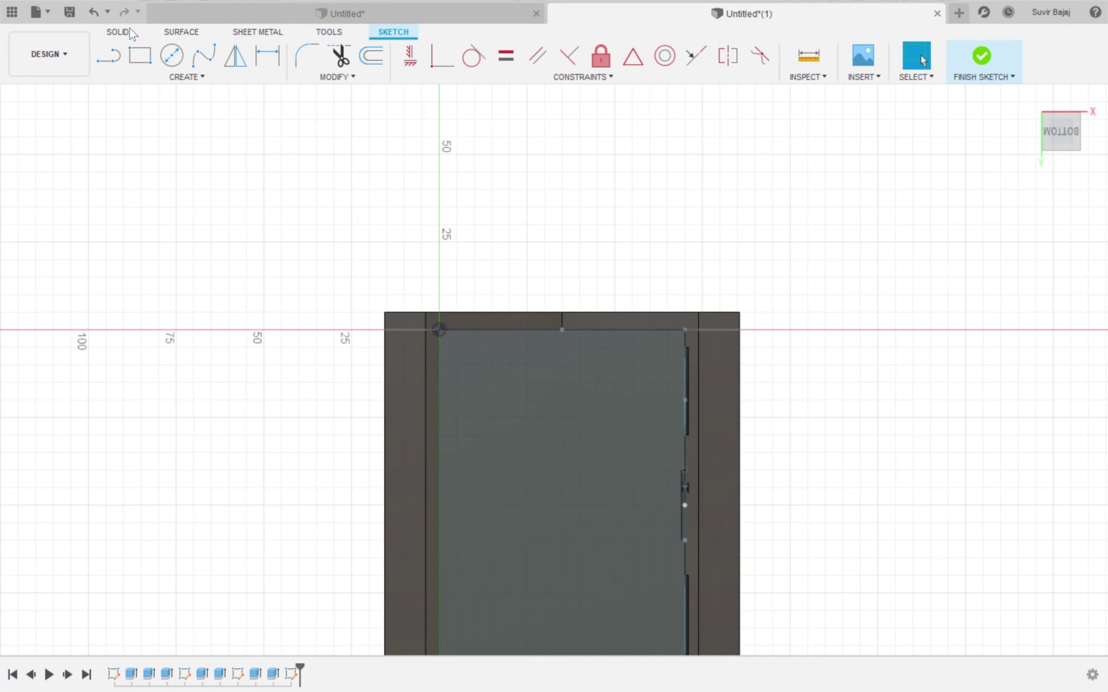
click(139, 58)
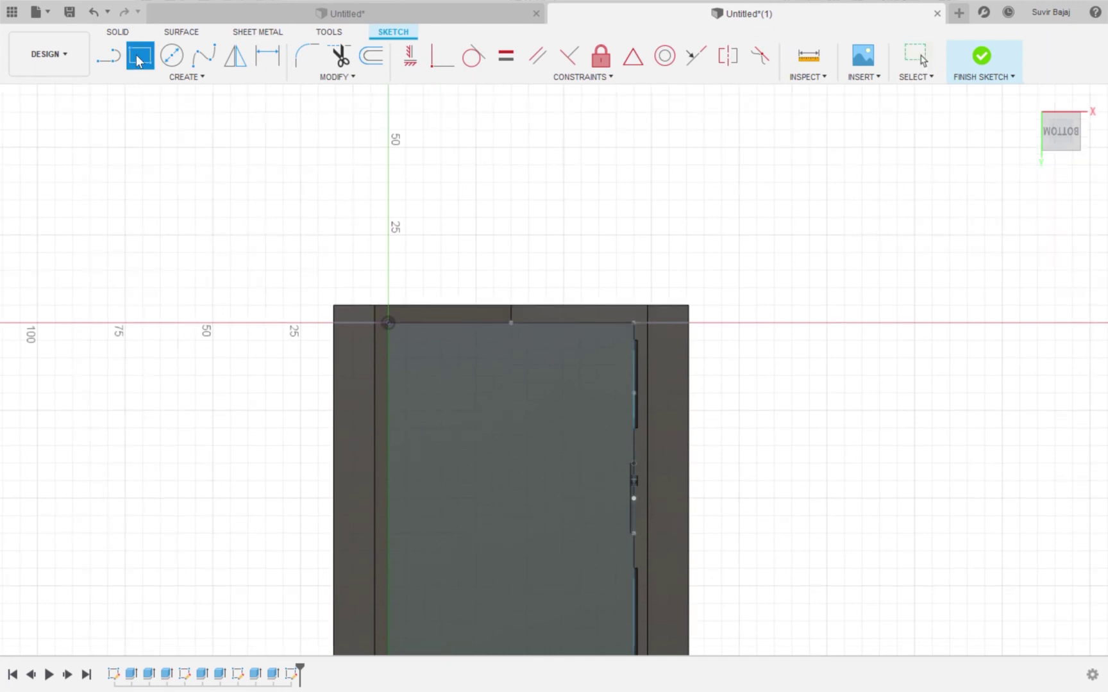
click(476, 324)
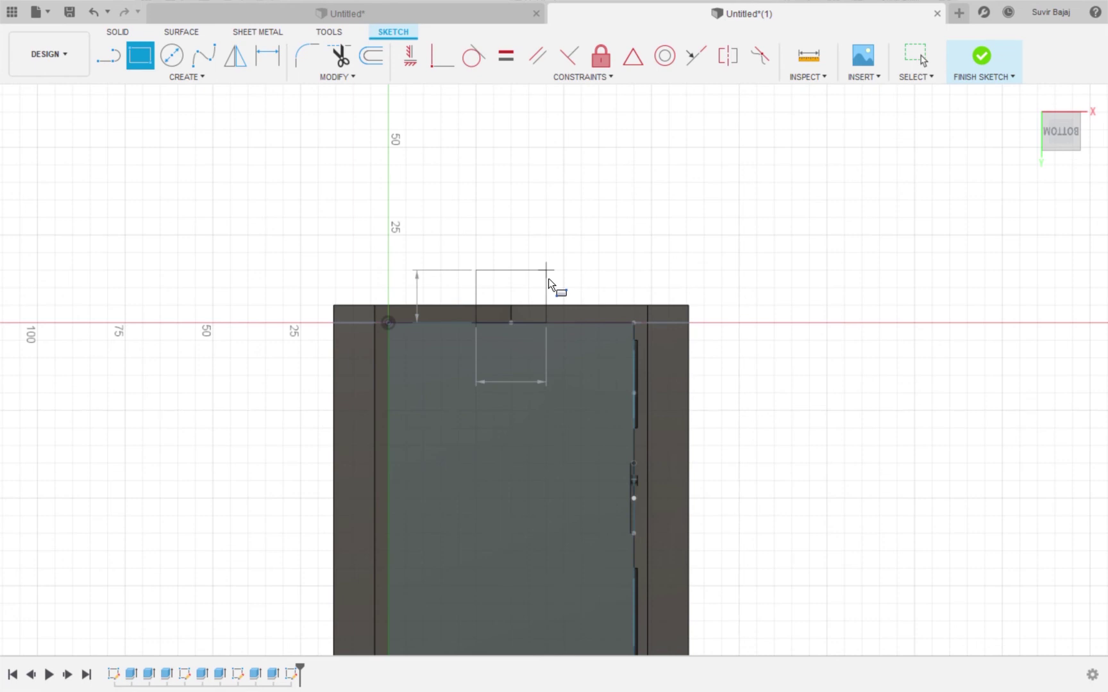
click(548, 279)
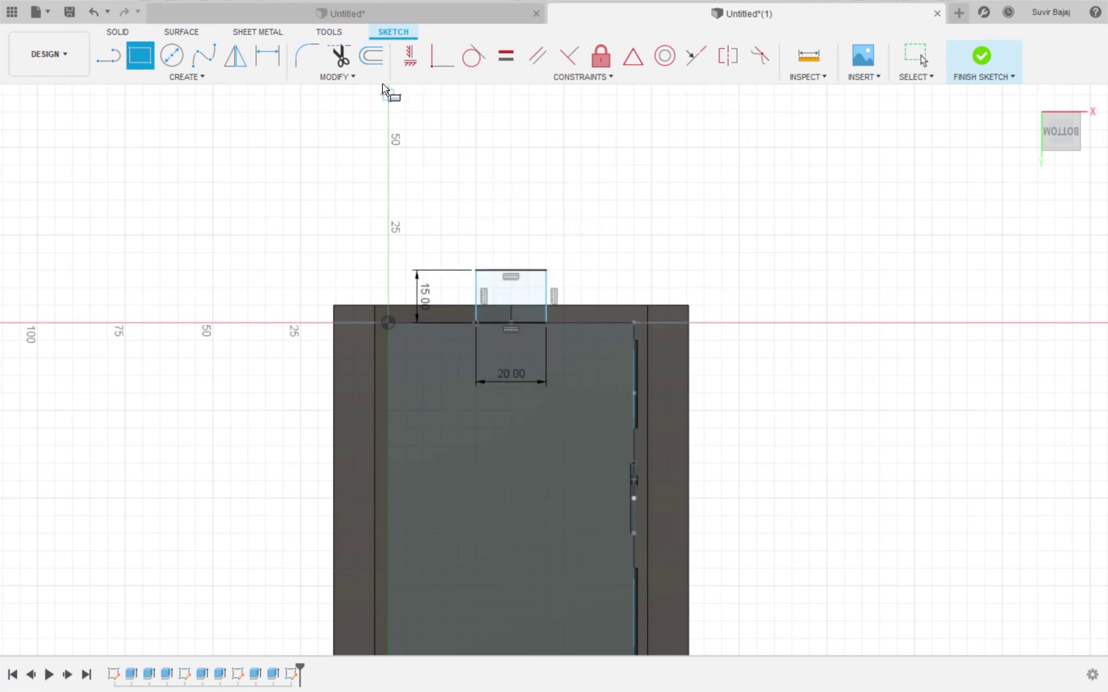
- Offset the rectangle 3 mm inward and finish the chimney sketch
click(371, 56)
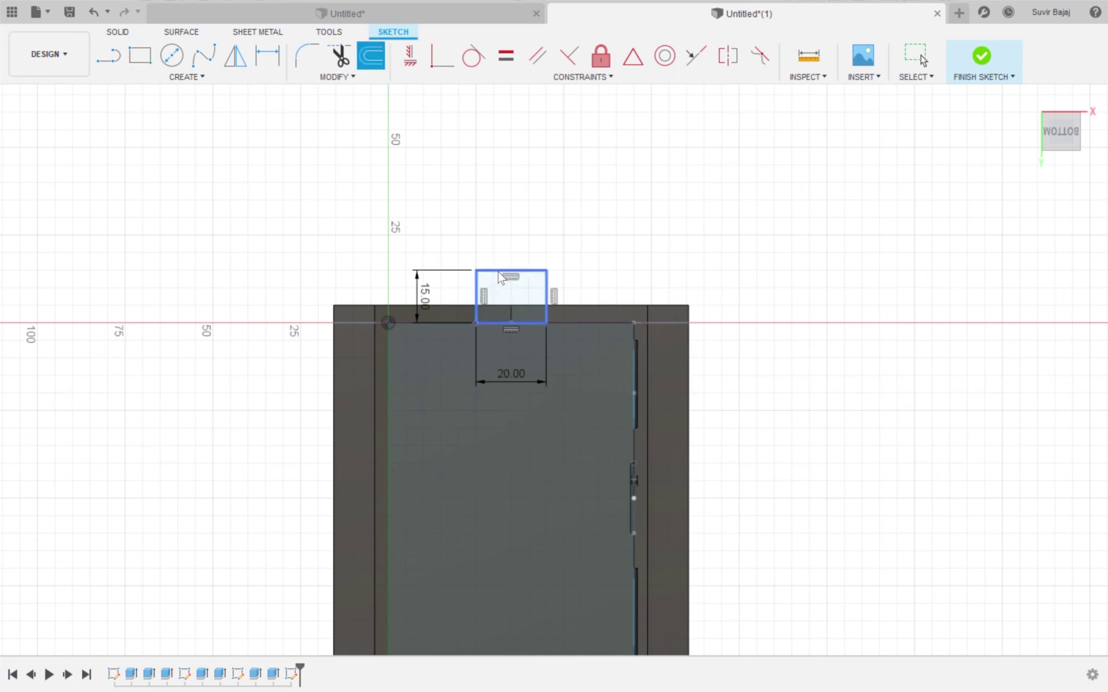
click(500, 275)
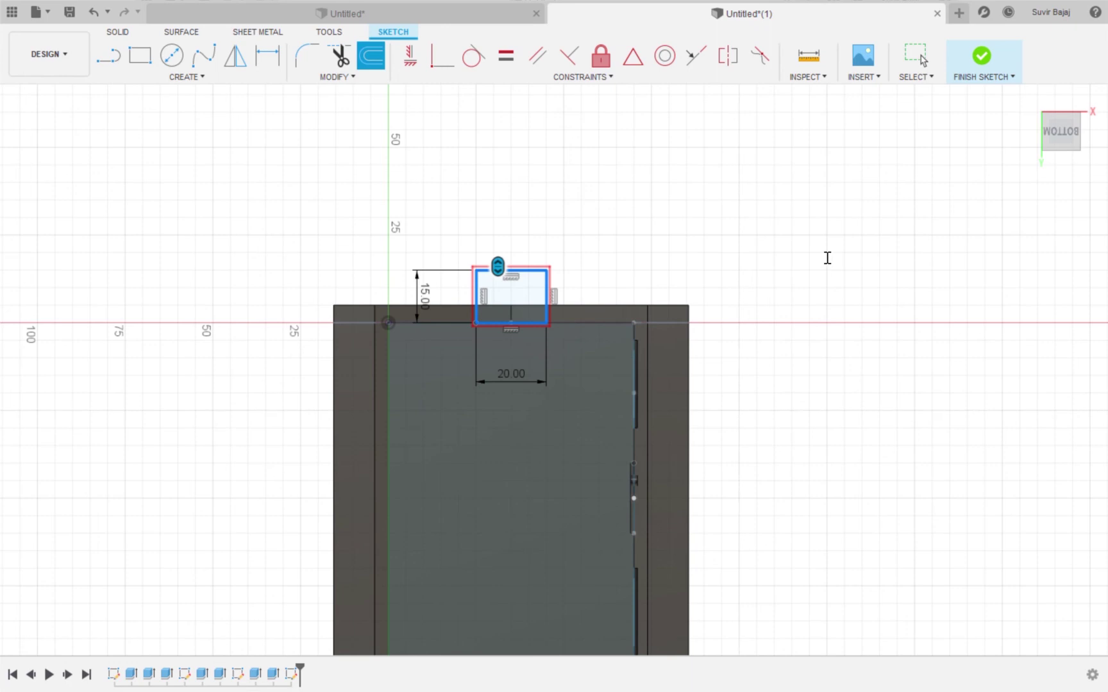
key(BackSpace)
text(3)
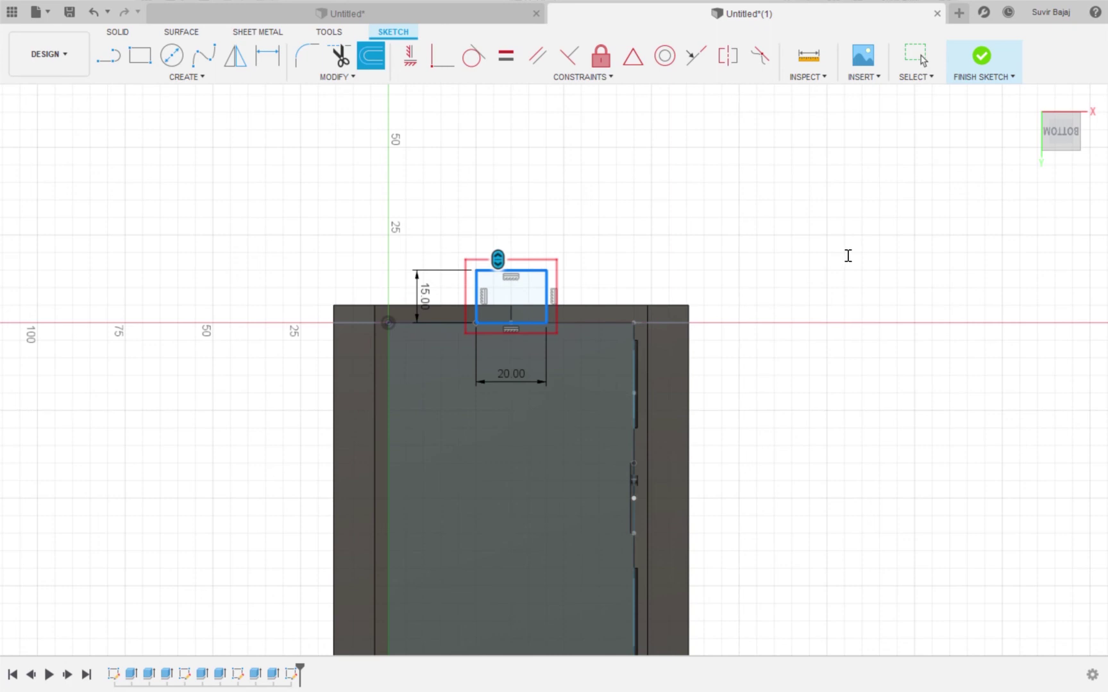
text(-3)
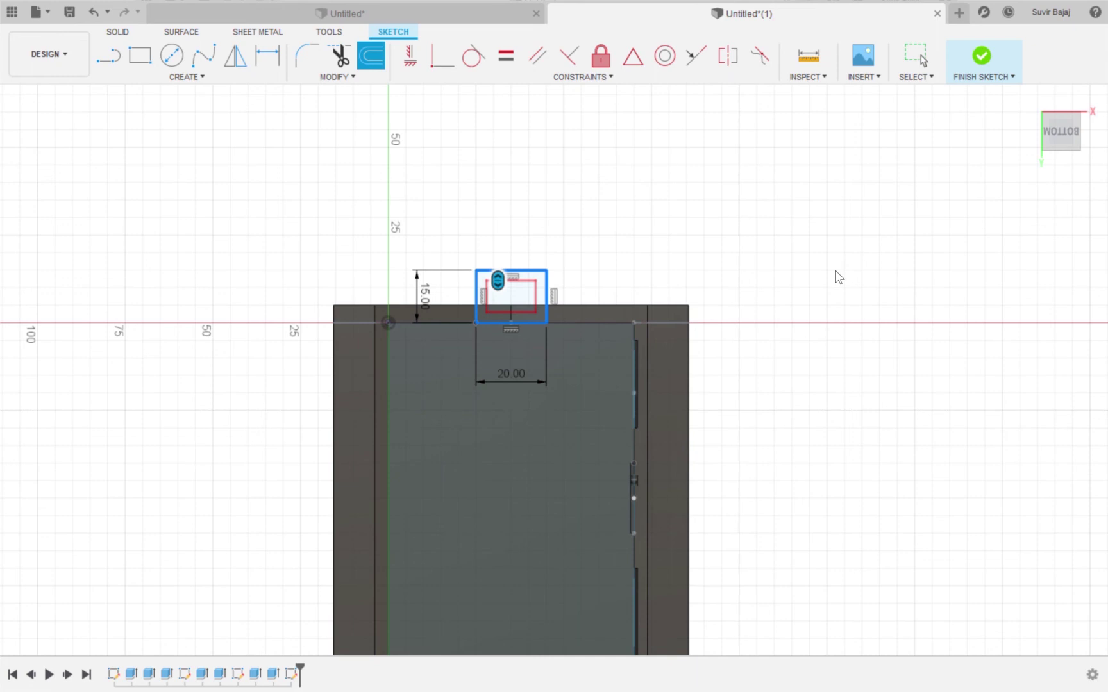
key(Return)
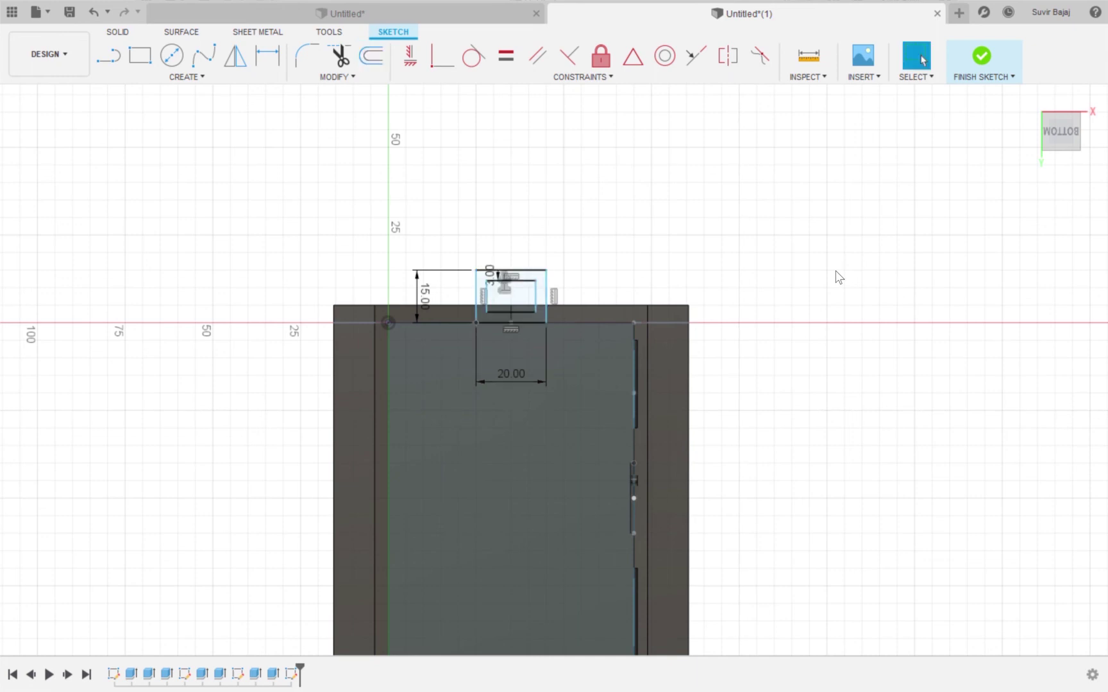
click(983, 58)
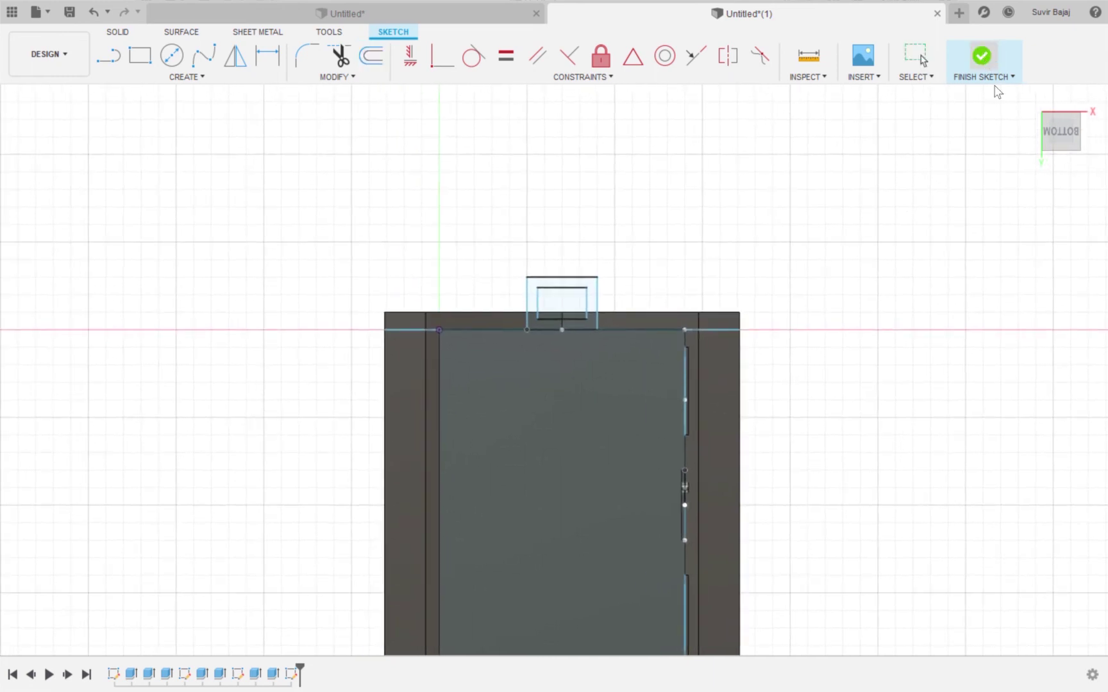
- Extrude the rectangular ring profile 90 into a hollow chimney past the roof
click(1066, 119)
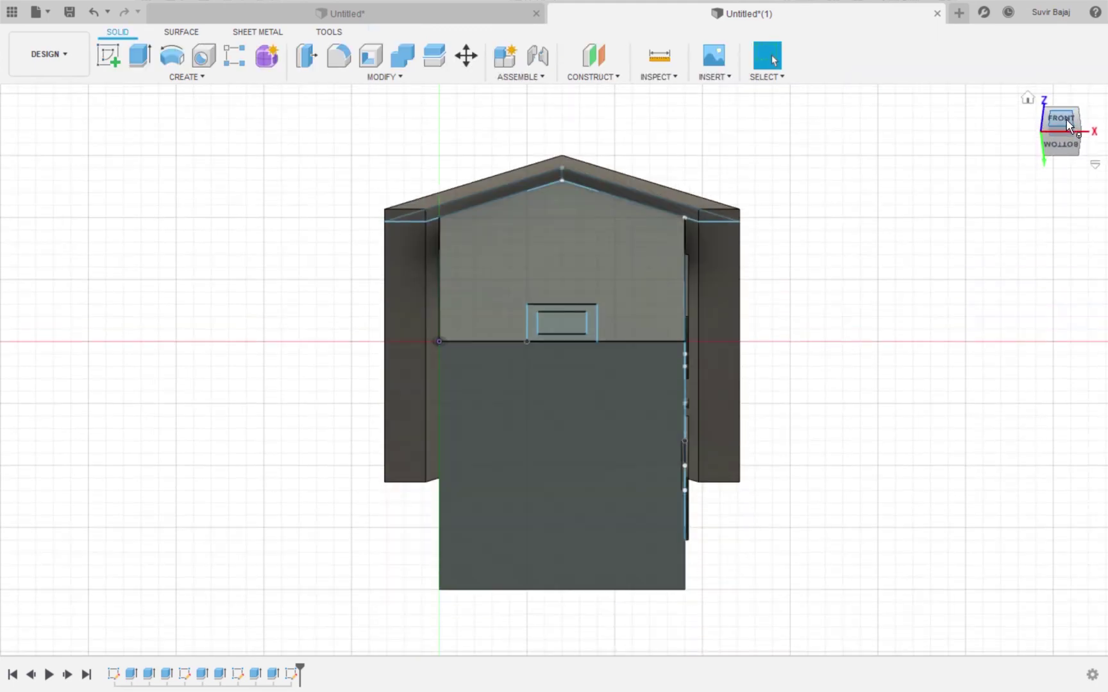
click(1067, 122)
click(1067, 121)
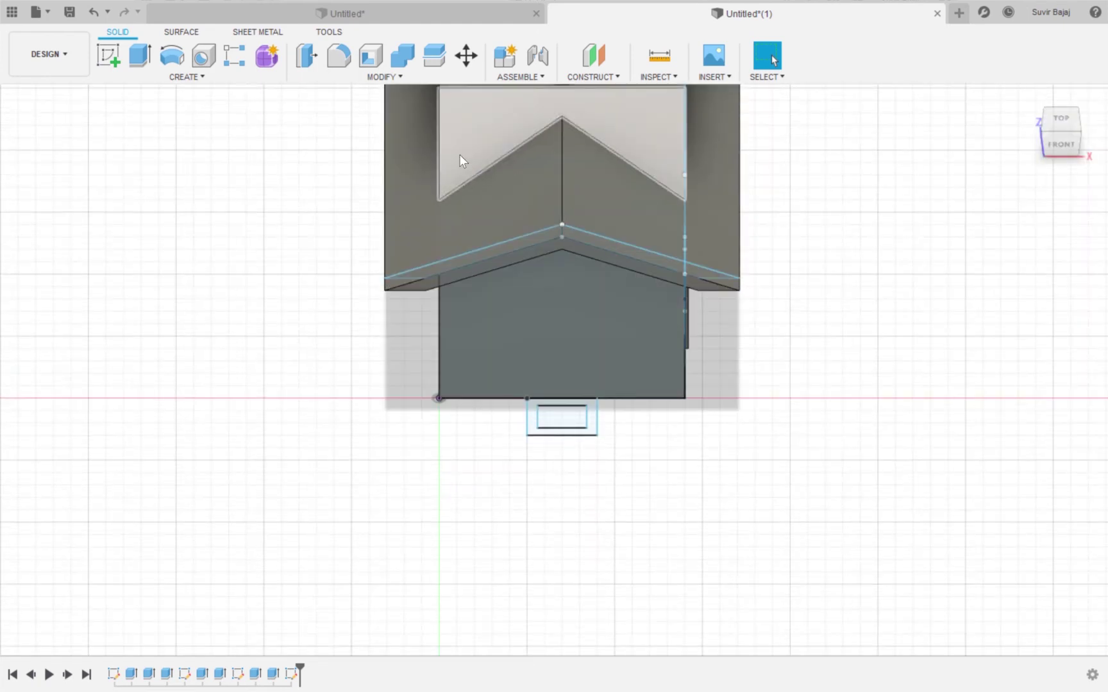
click(138, 59)
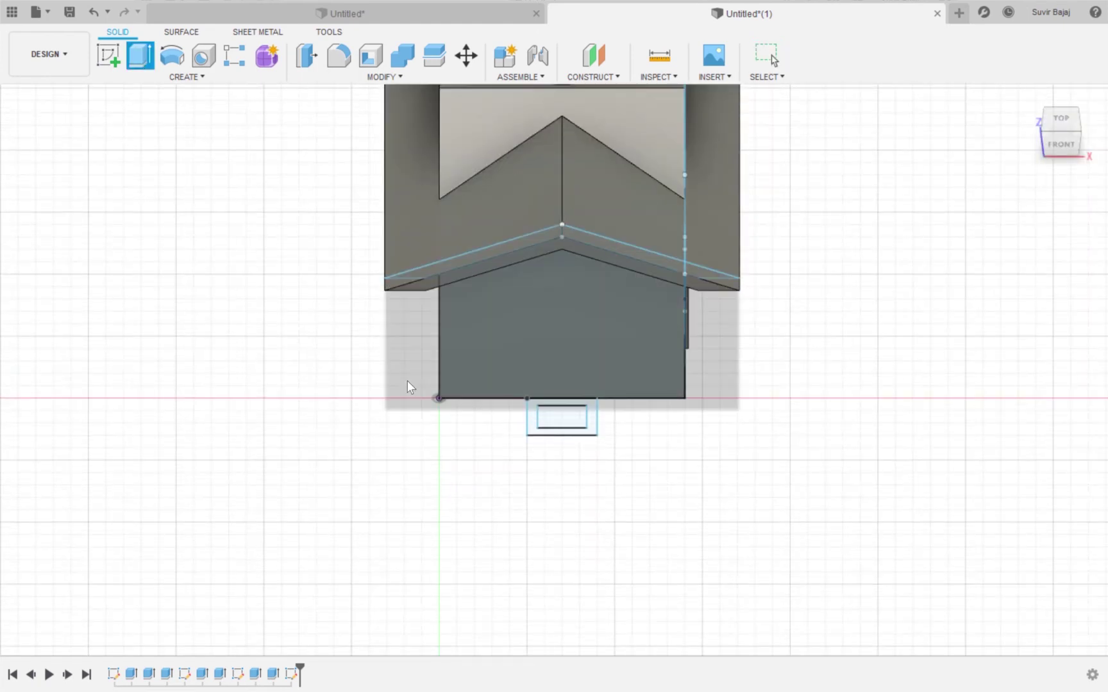
click(530, 420)
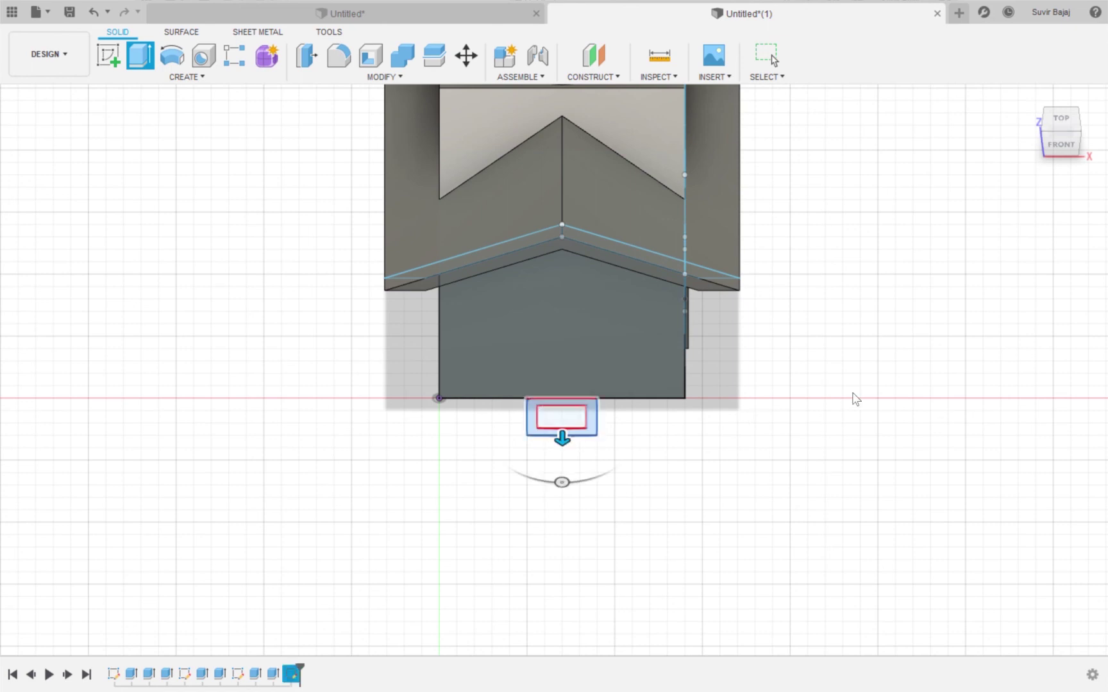
text(90)
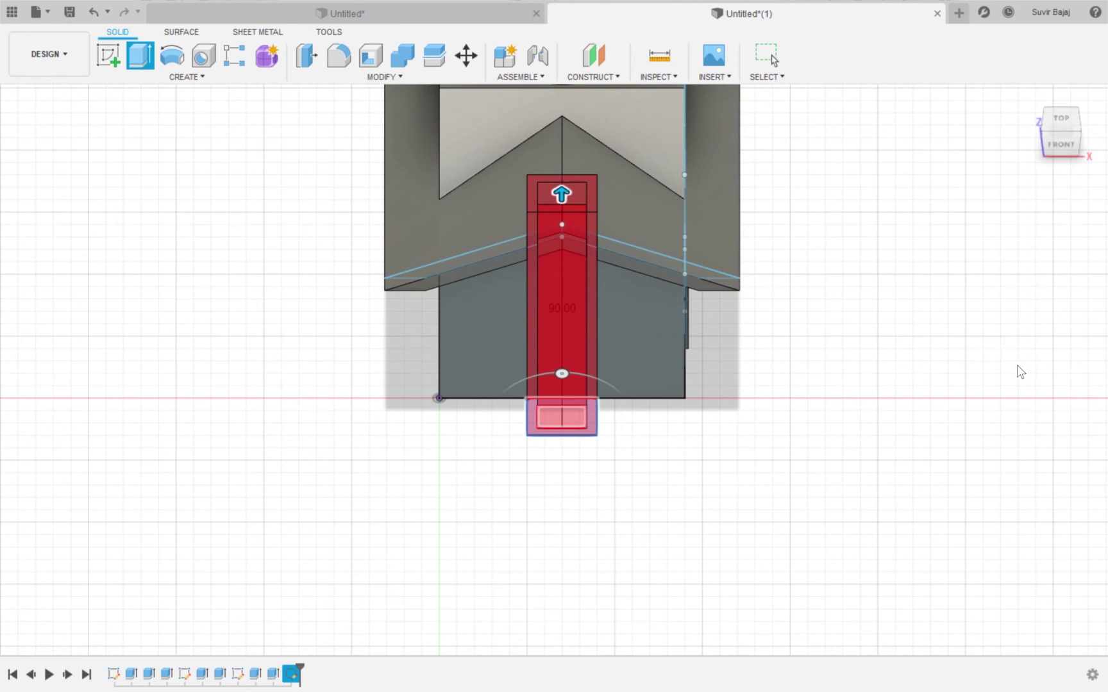
key(Return)
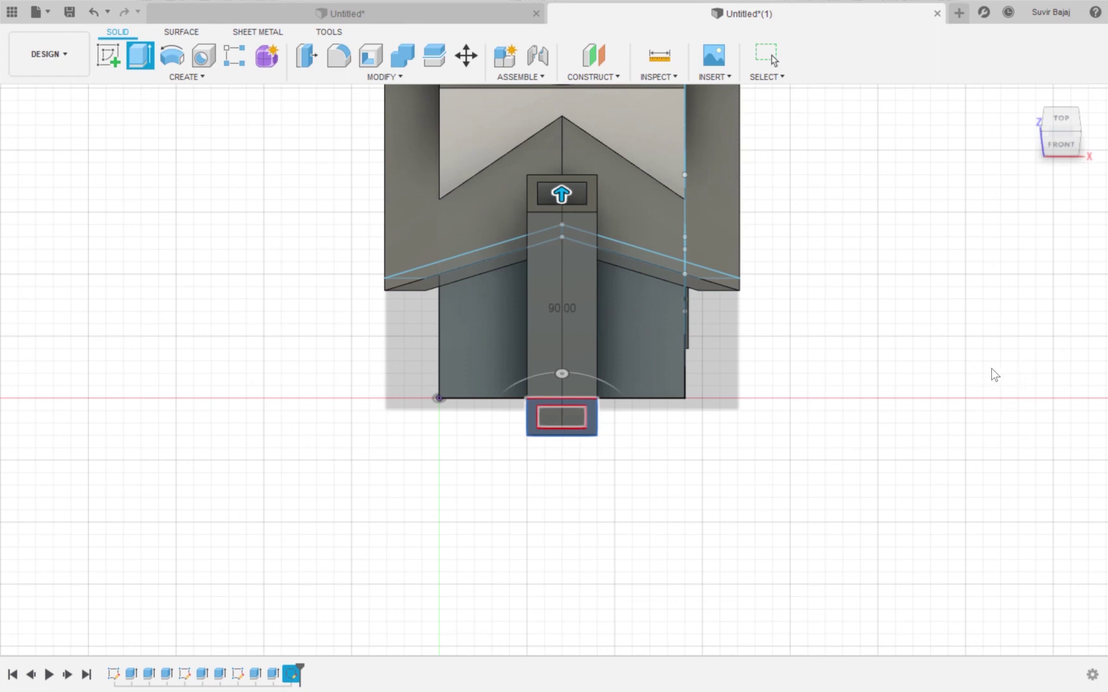
key(Return)
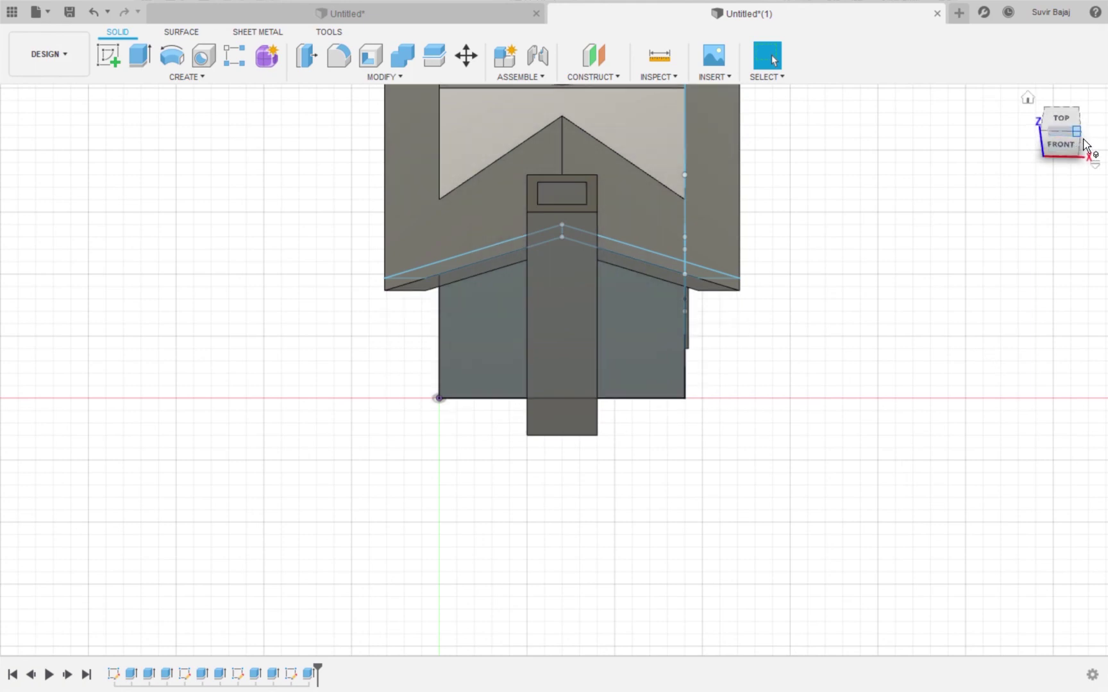
click(1084, 141)
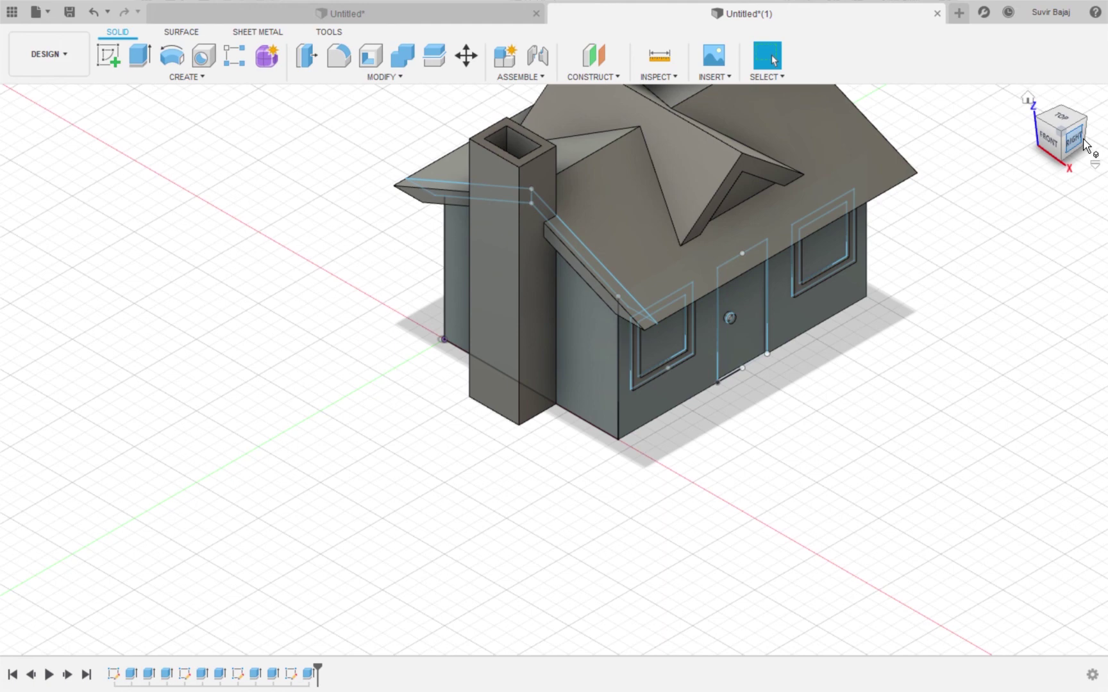
click(1084, 144)
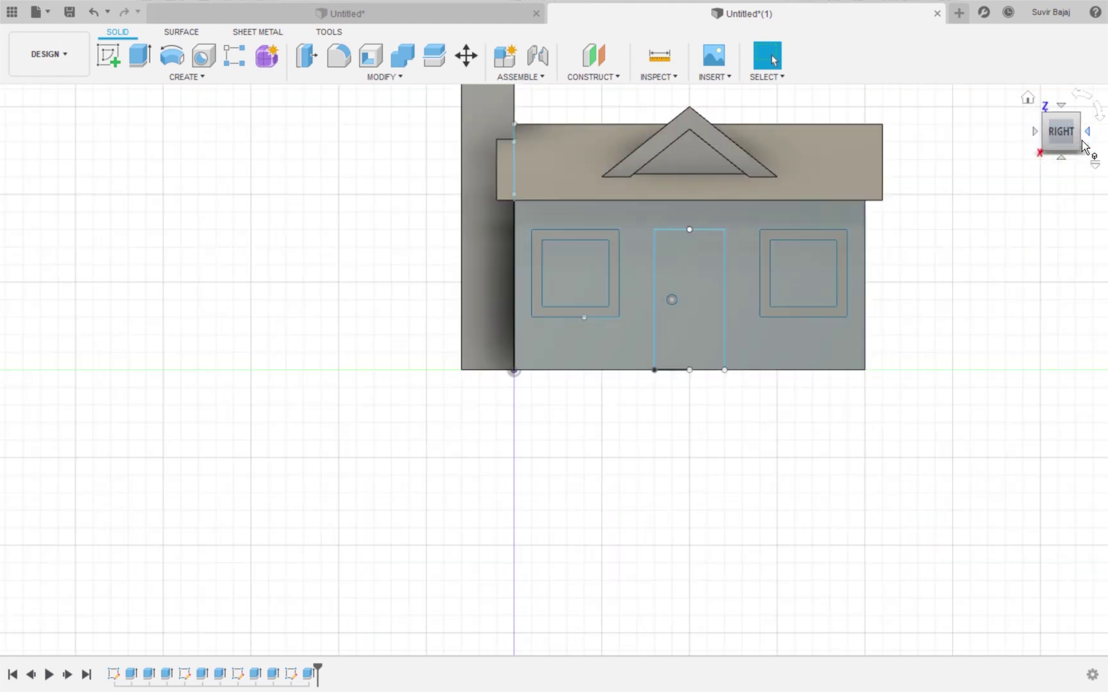
click(1089, 135)
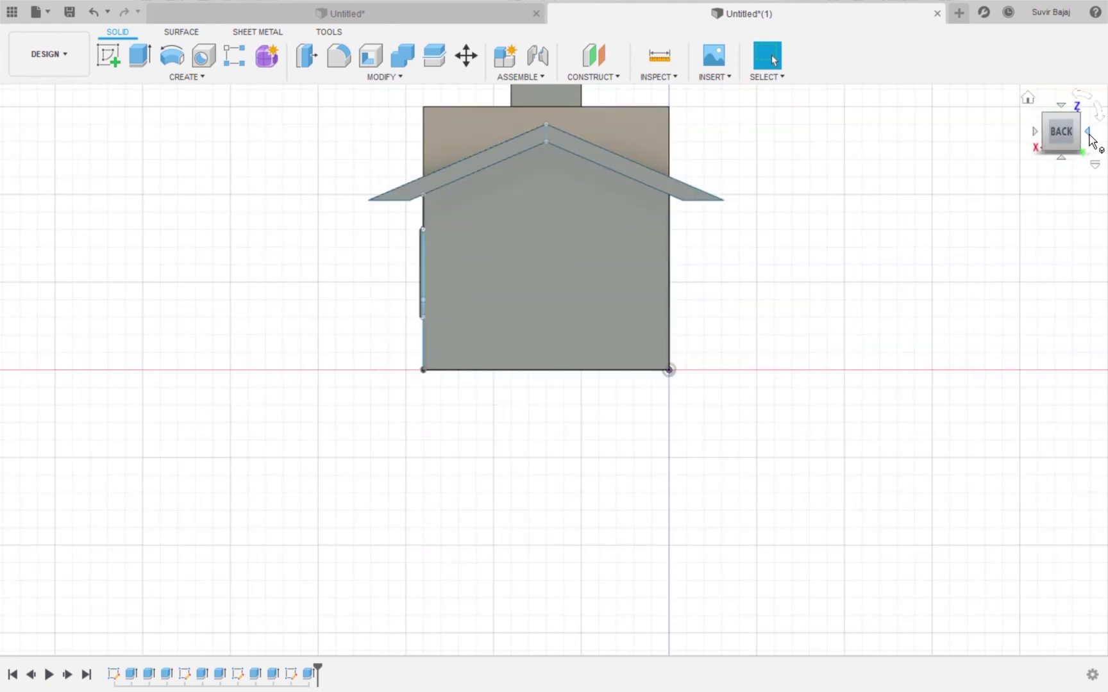